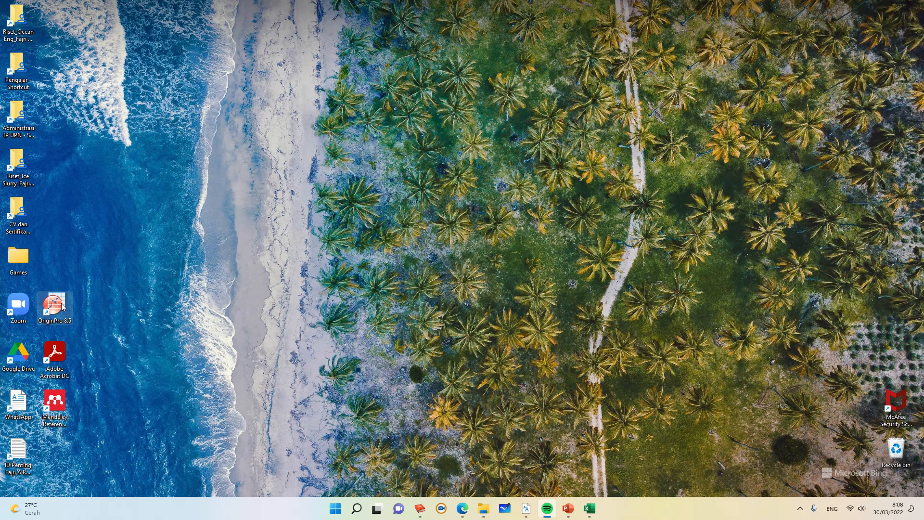
Step: Launch OriginPro 8.5 and accept the default User Files Folder, letting it be created
double_click(63, 307)
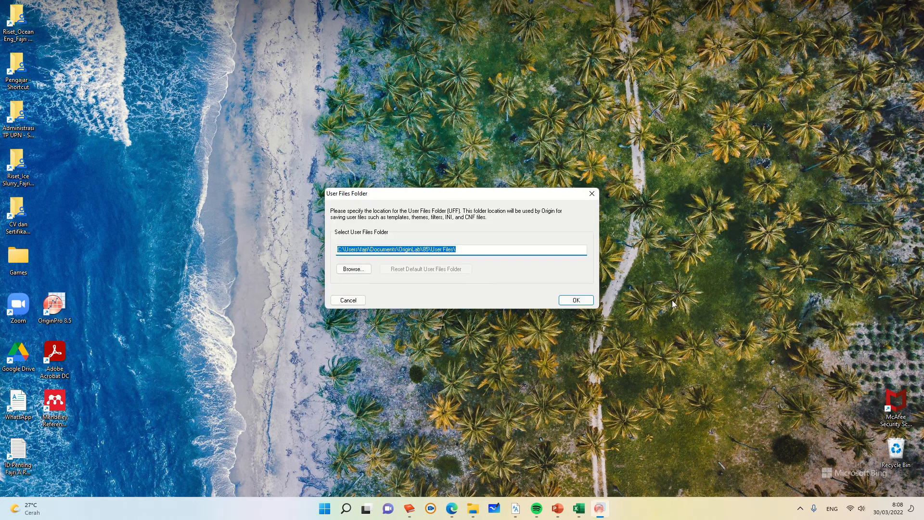
left_click(567, 302)
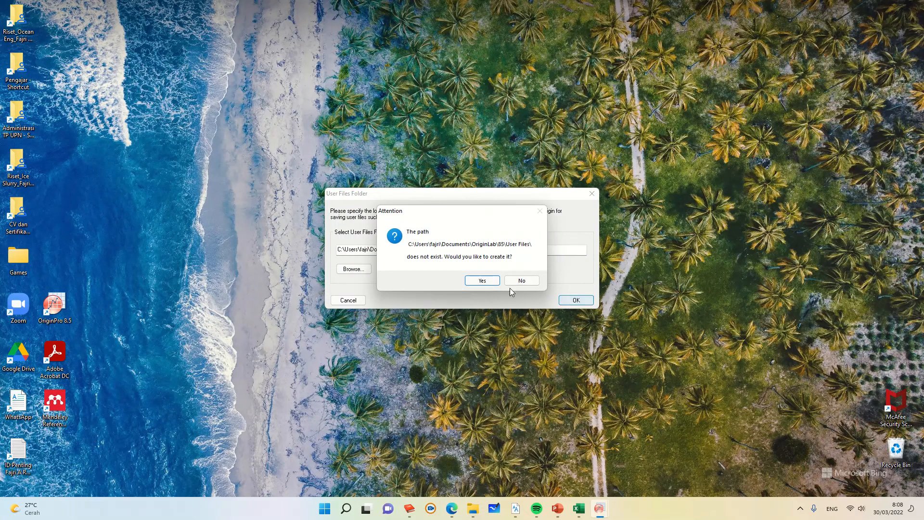
left_click(474, 281)
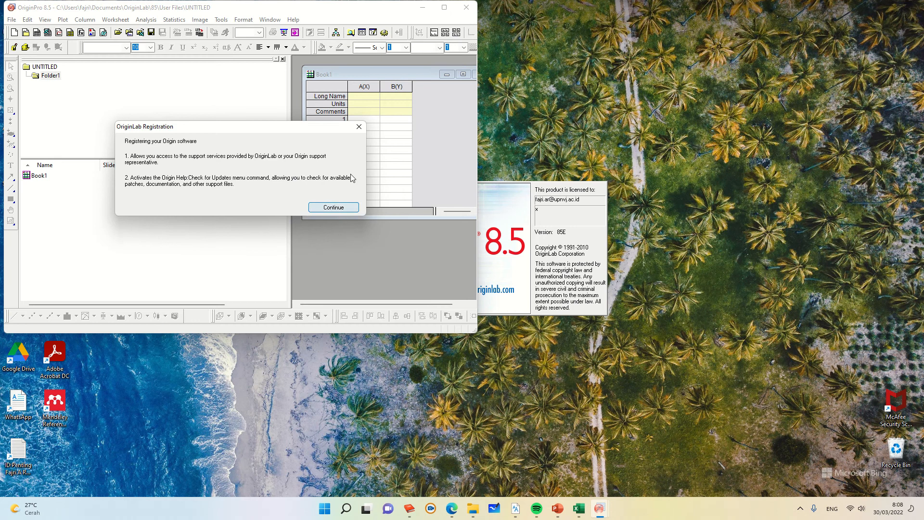
Step: Dismiss the registration dialogs and the update reminder message
left_click(359, 128)
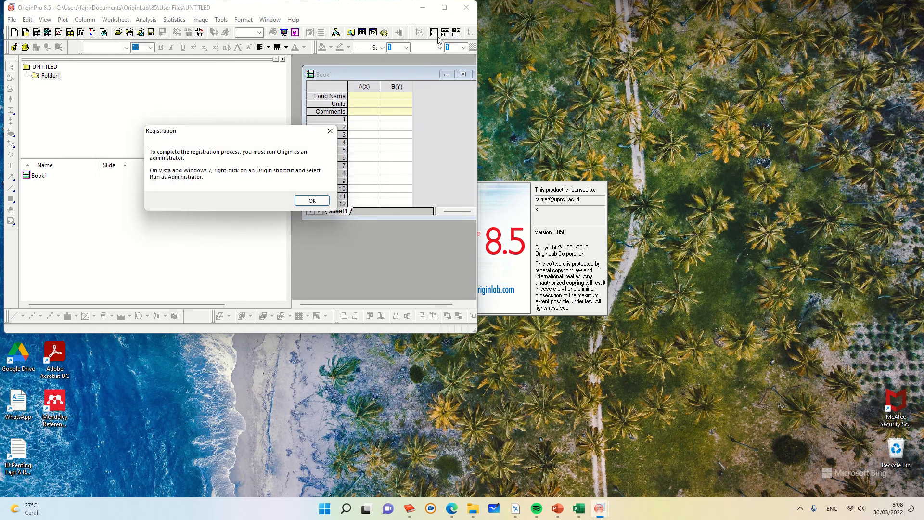
left_click(330, 136)
left_click(244, 229)
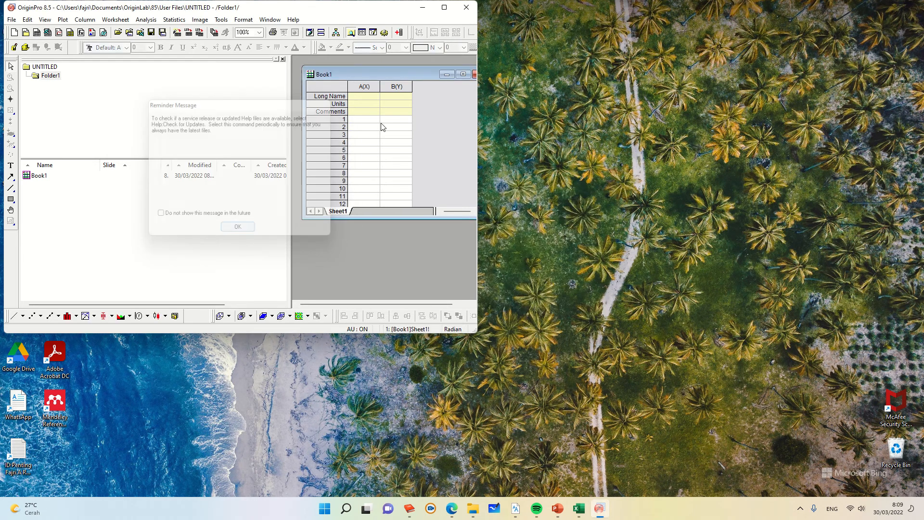
Step: Maximize the Origin window and enlarge the Book1 worksheet window
left_click(444, 8)
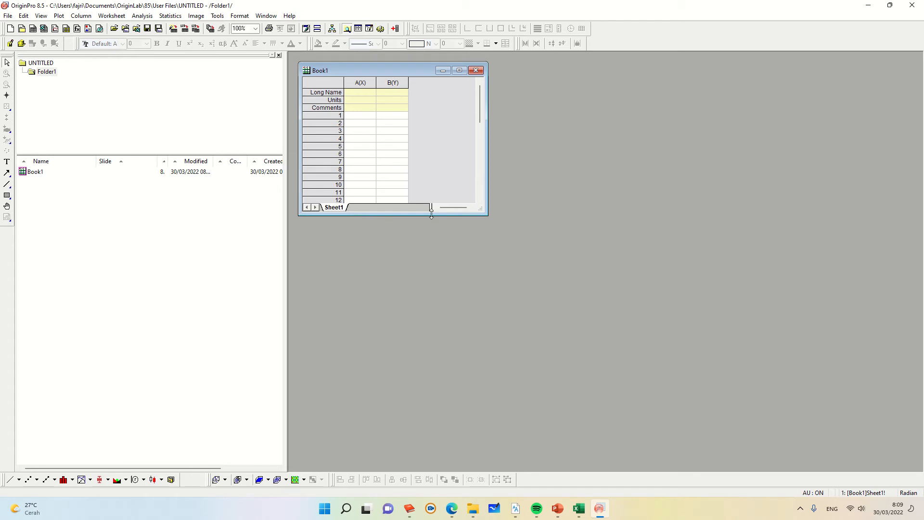
left_click_drag(482, 214, 650, 329)
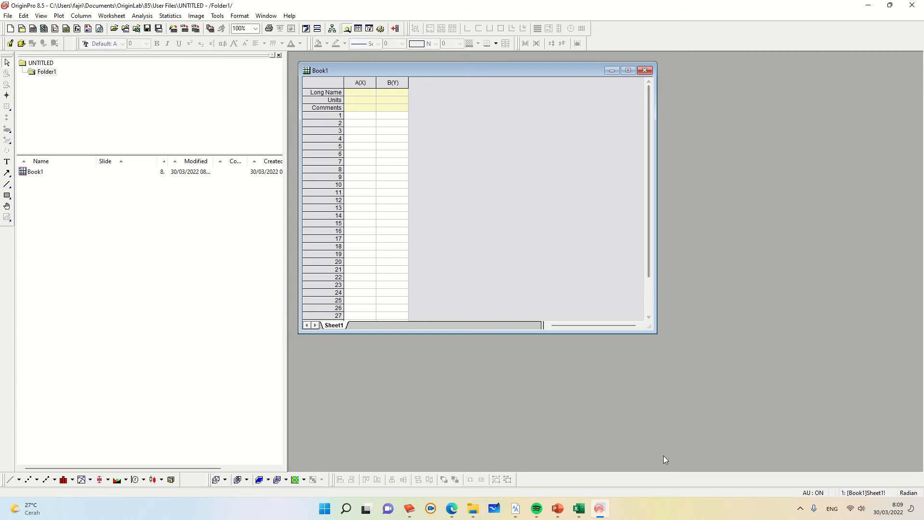
Step: Switch to Excel and examine the Variasi 1 and Variasi 2 tables of Fn and resistance values
left_click(586, 515)
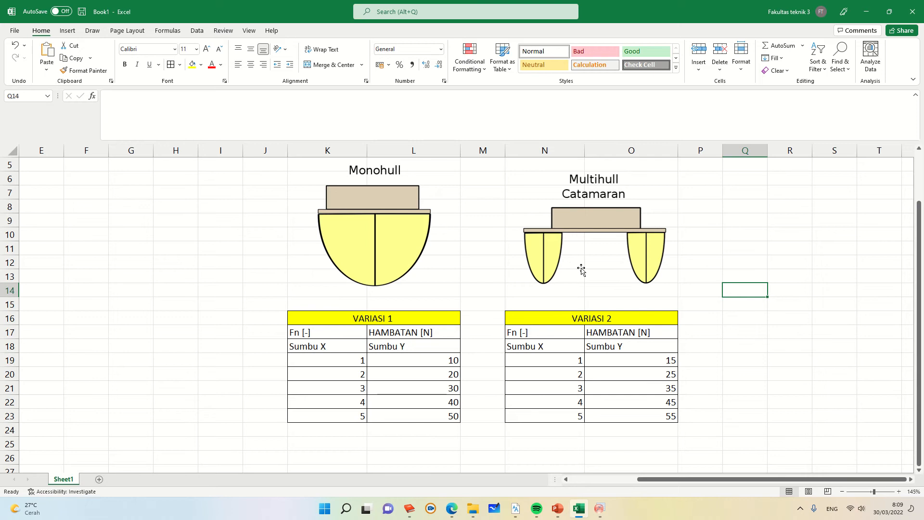
left_click(347, 255)
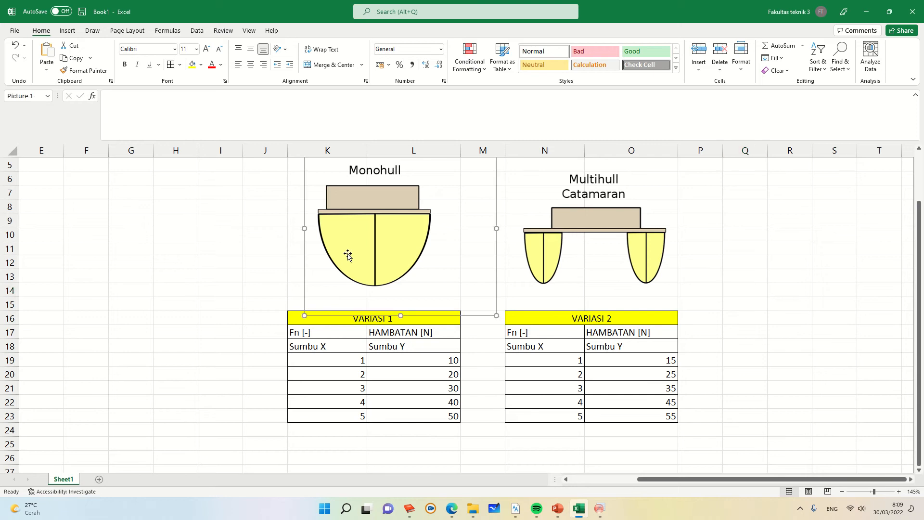
left_click(312, 333)
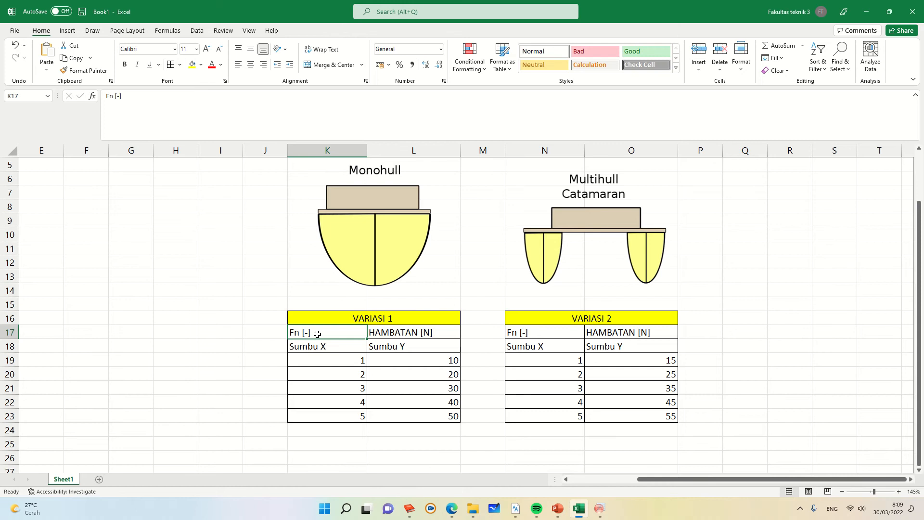
left_click(362, 363)
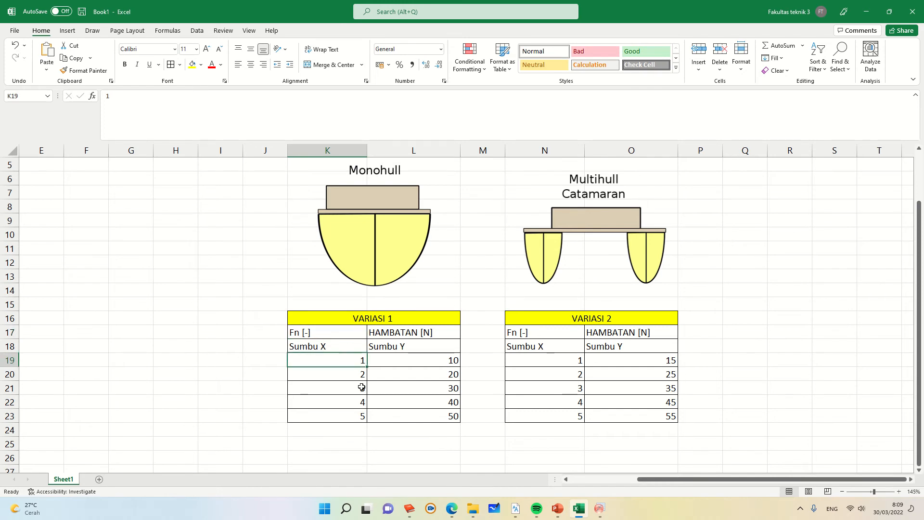
left_click(361, 415)
left_click(344, 360)
left_click(362, 414)
left_click_drag(422, 360, 424, 411)
left_click(592, 321)
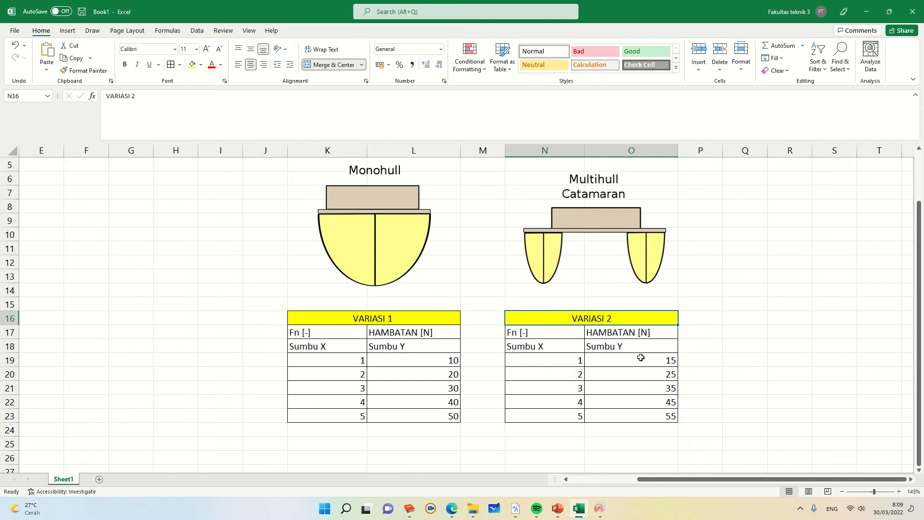
left_click_drag(640, 360, 643, 416)
left_click(719, 362)
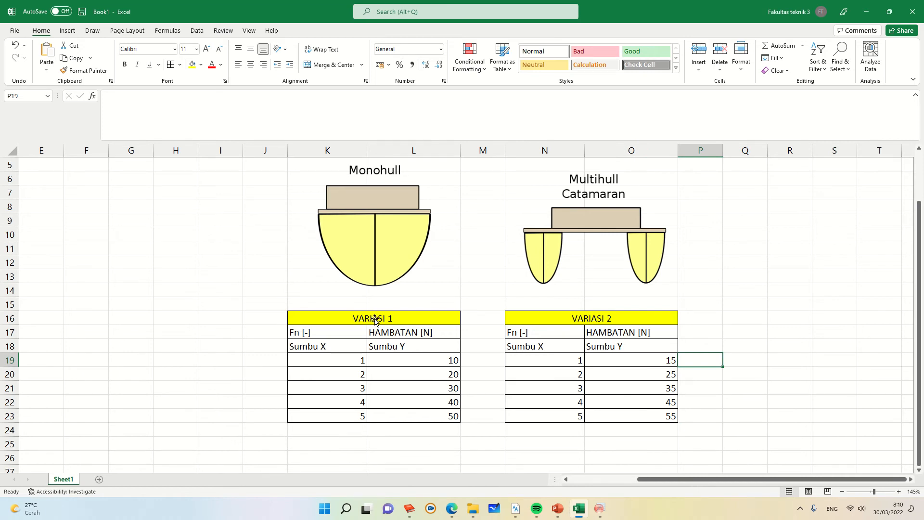
left_click(341, 334)
left_click_drag(341, 335, 390, 340)
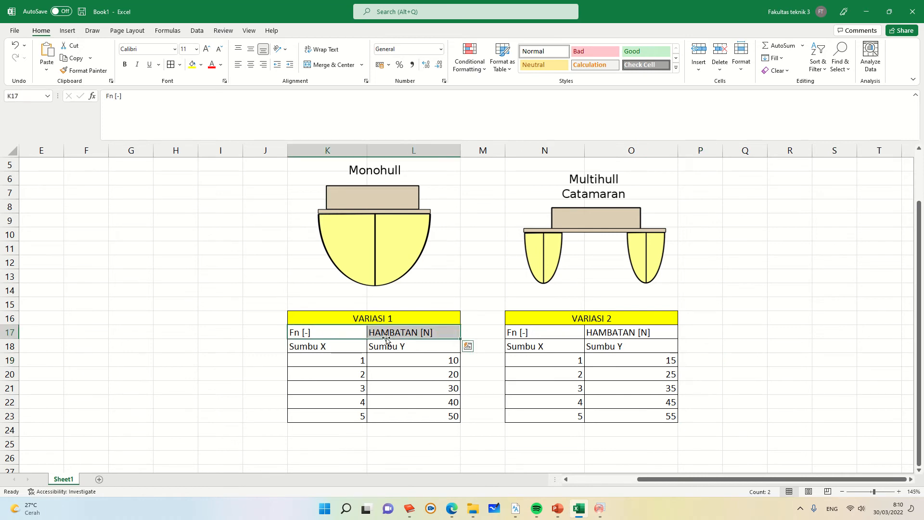
left_click(324, 346)
left_click(390, 346)
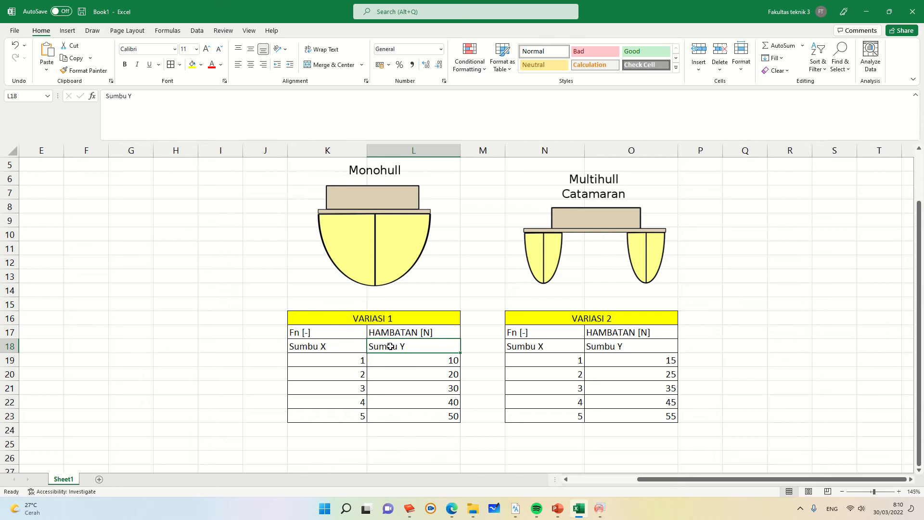
left_click(318, 337)
left_click(321, 348)
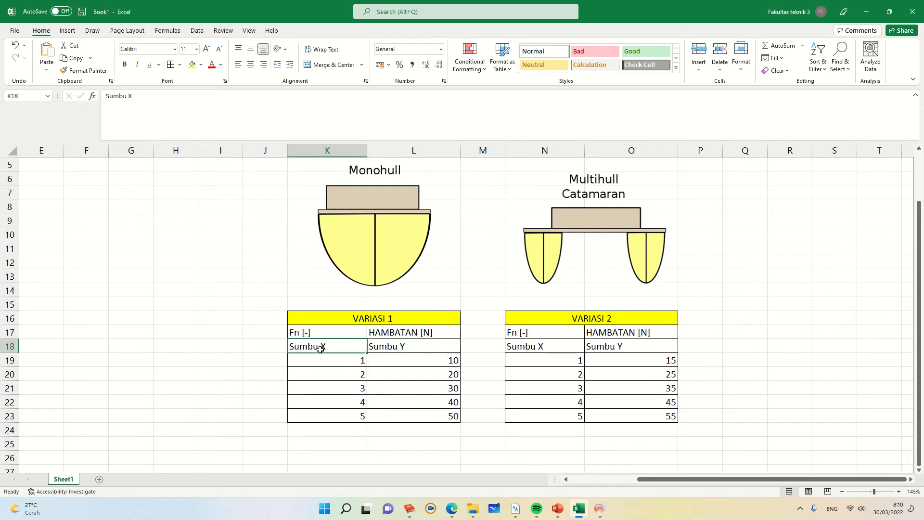
left_click(395, 332)
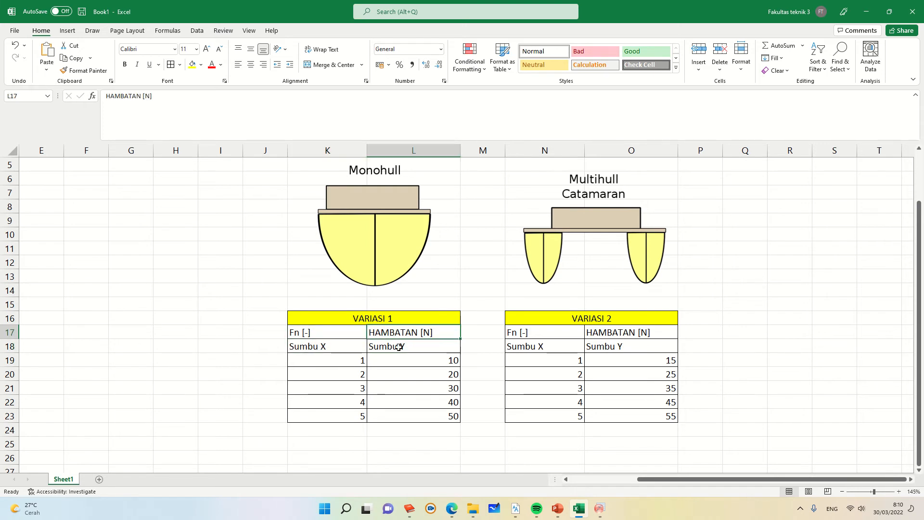
left_click(399, 346)
left_click(321, 348)
left_click_drag(322, 348, 385, 347)
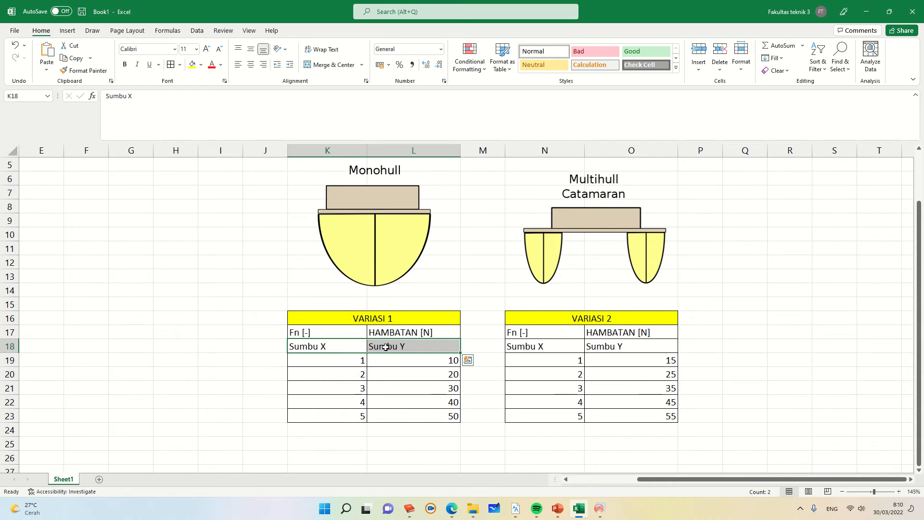
left_click_drag(344, 361, 414, 413)
right_click(415, 401)
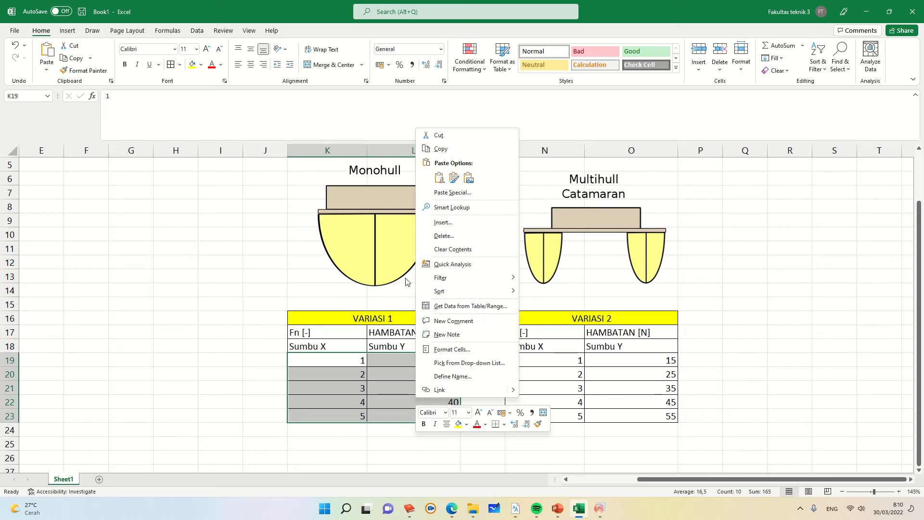
left_click(380, 400)
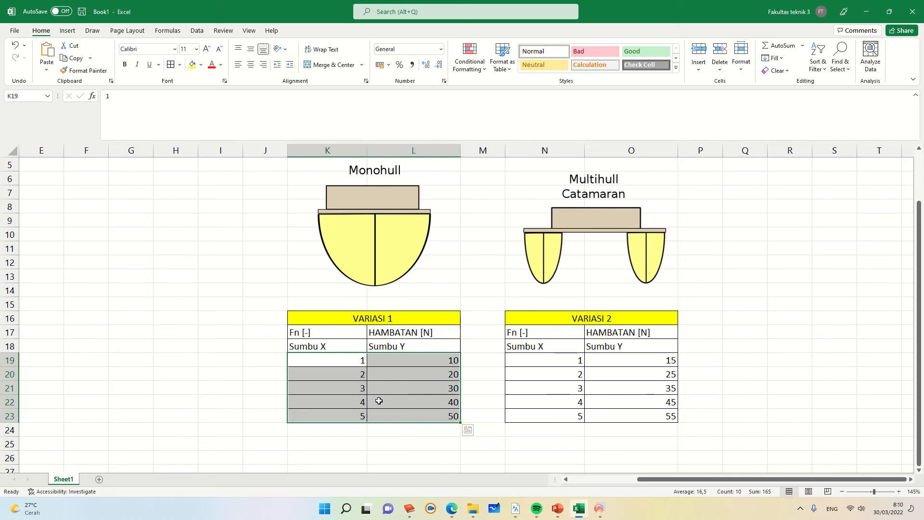
left_click(401, 385)
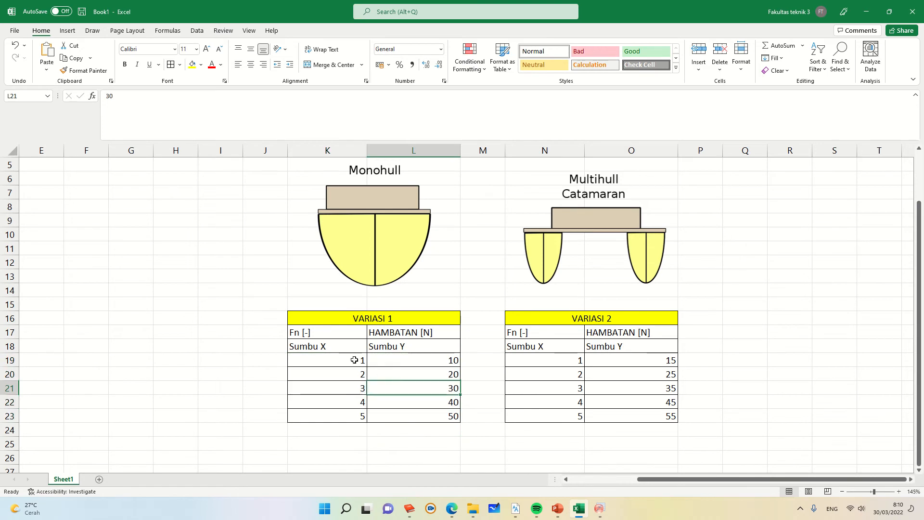
left_click(396, 360)
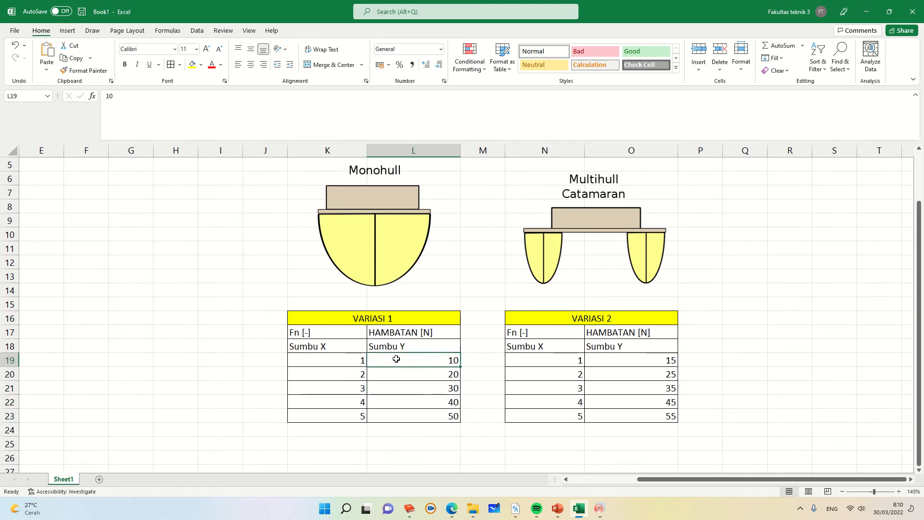
left_click(389, 239)
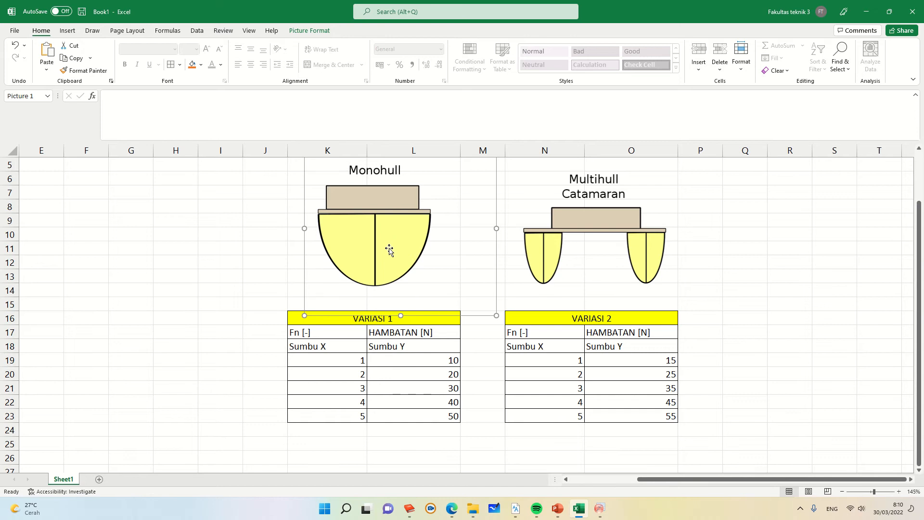
left_click(426, 402)
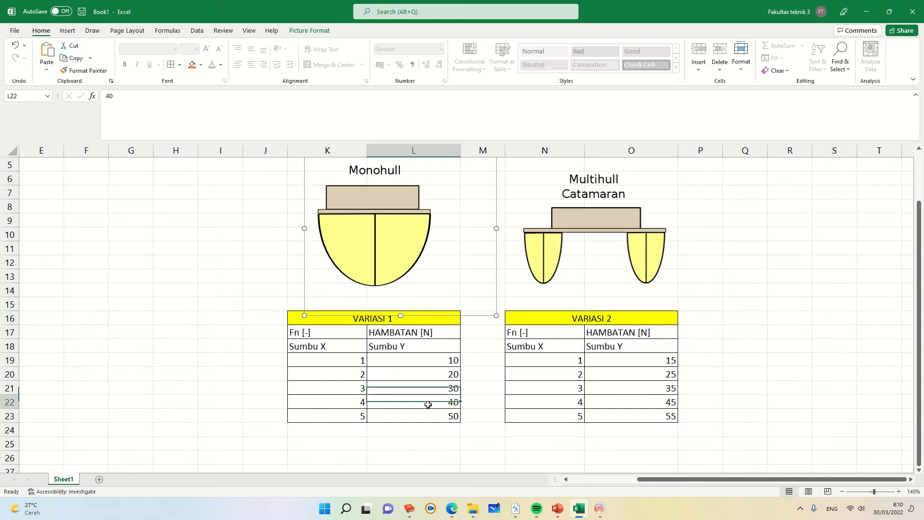
left_click(321, 335)
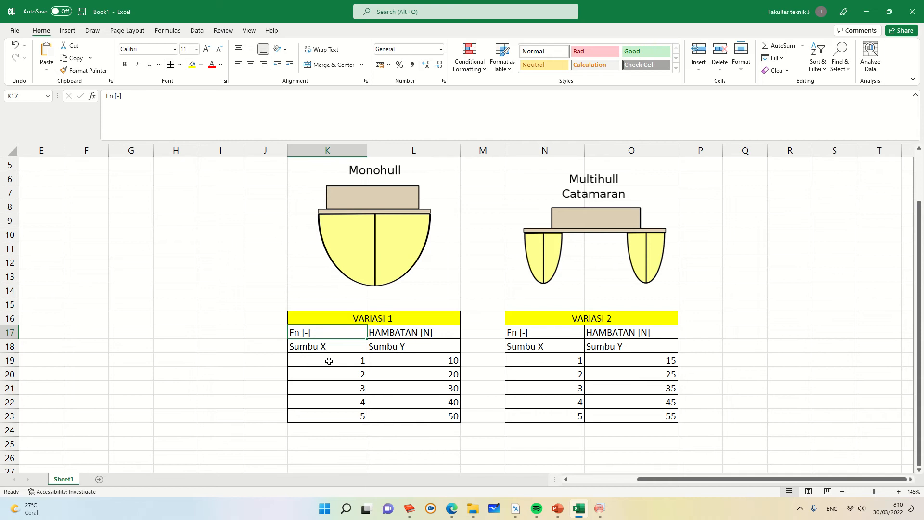
Step: Copy the Variasi 1 Sumbu X values 1 to 5 and return to Origin
left_click_drag(329, 361, 330, 420)
key("ctrl+c")
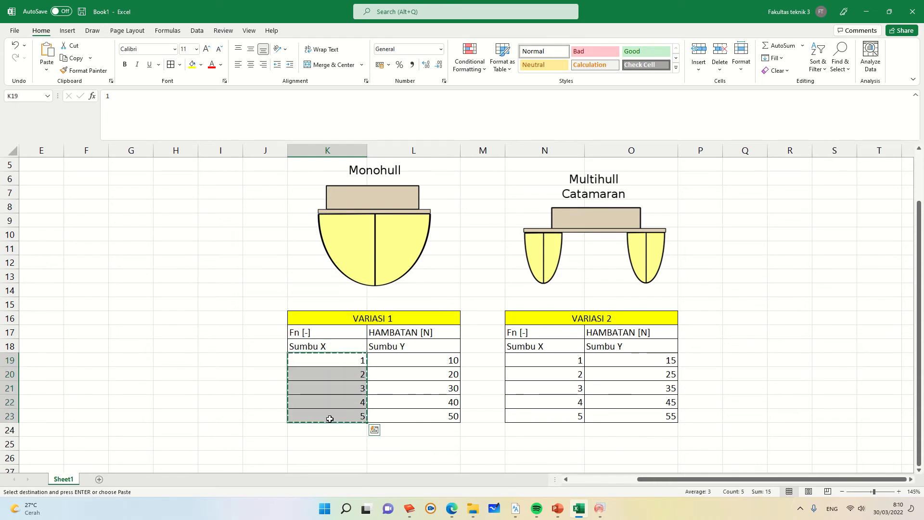
left_click(605, 507)
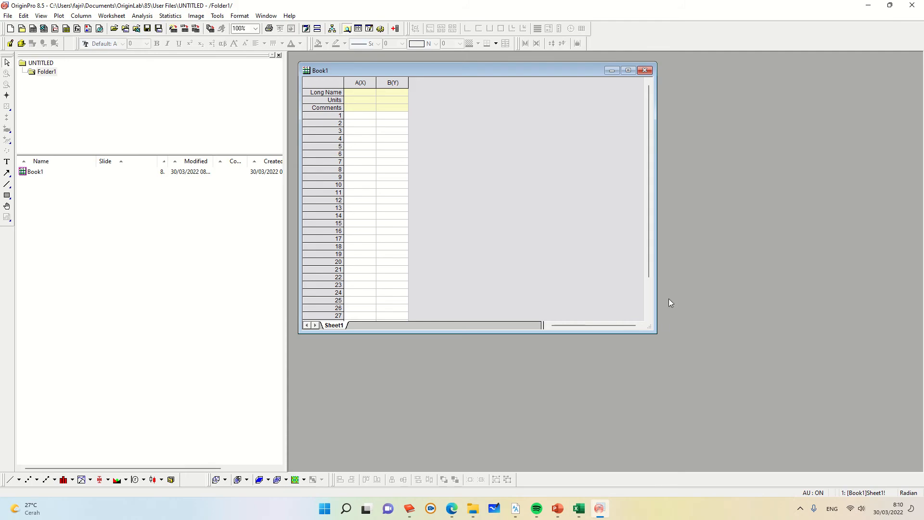
Step: Enlarge the worksheet window, widen column B, and paste the copied values into column A from row 1
left_click_drag(651, 328, 748, 399)
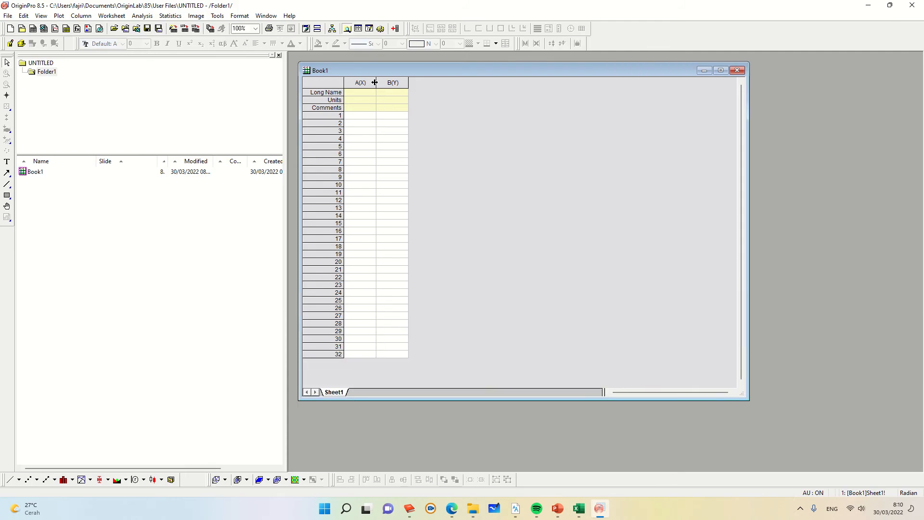
left_click_drag(376, 83, 484, 87)
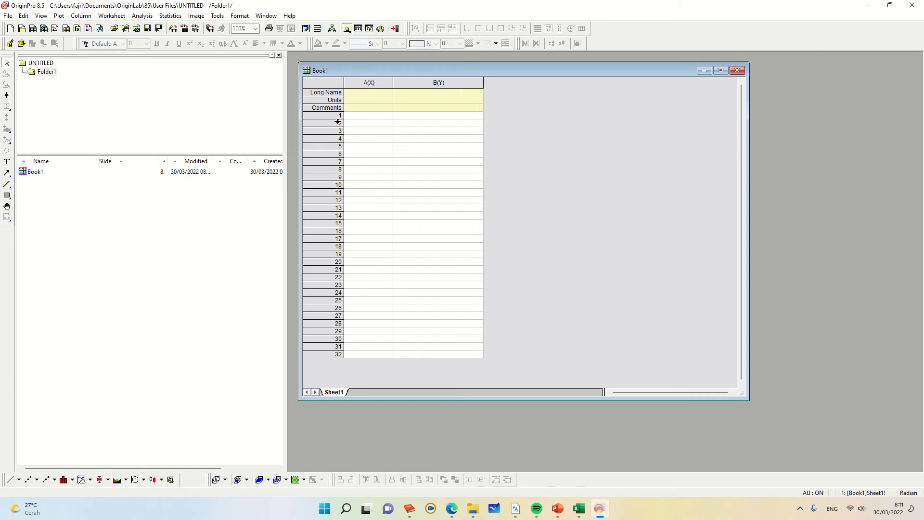
left_click(371, 117)
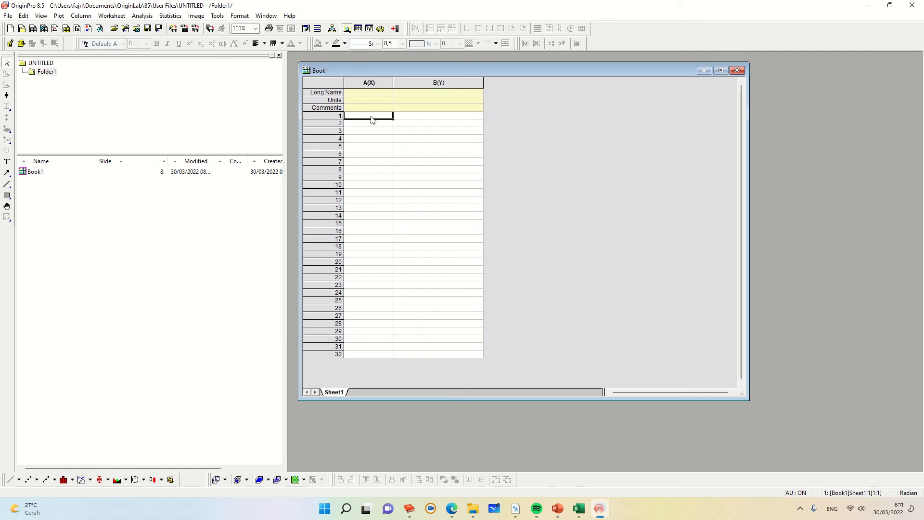
key("ctrl+v")
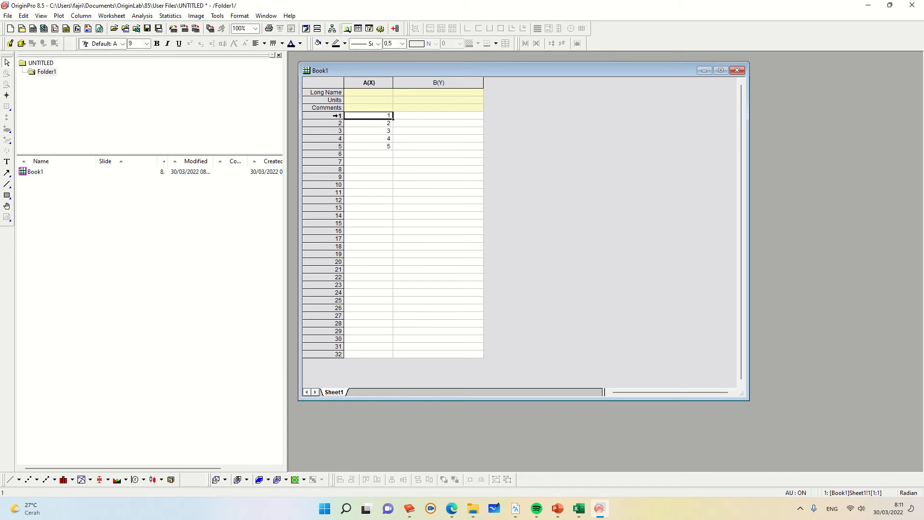
Step: Set column A's long name to Fn
left_click(376, 94)
type("Fn (")
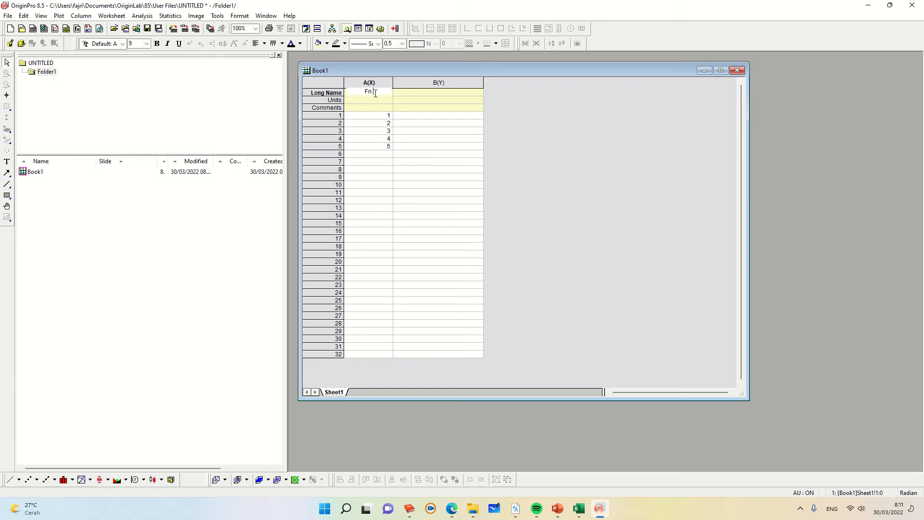
key("BackSpace")
key("BackSpace")
key("BackSpace")
Step: Set column A's units to [-]
left_click(376, 101)
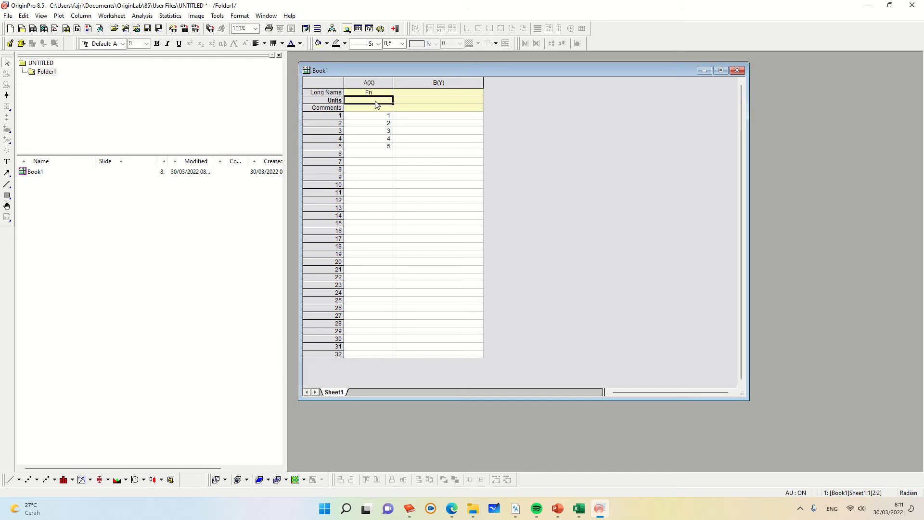
type("[-]")
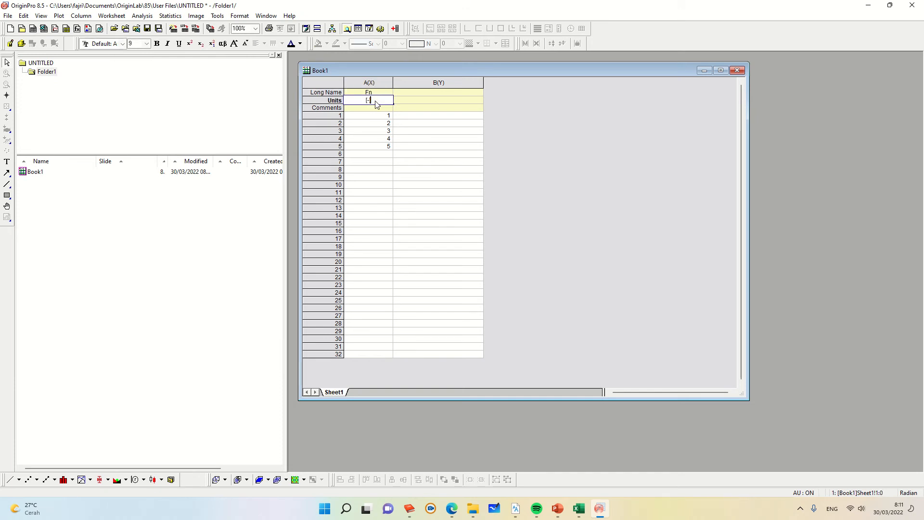
left_click(377, 109)
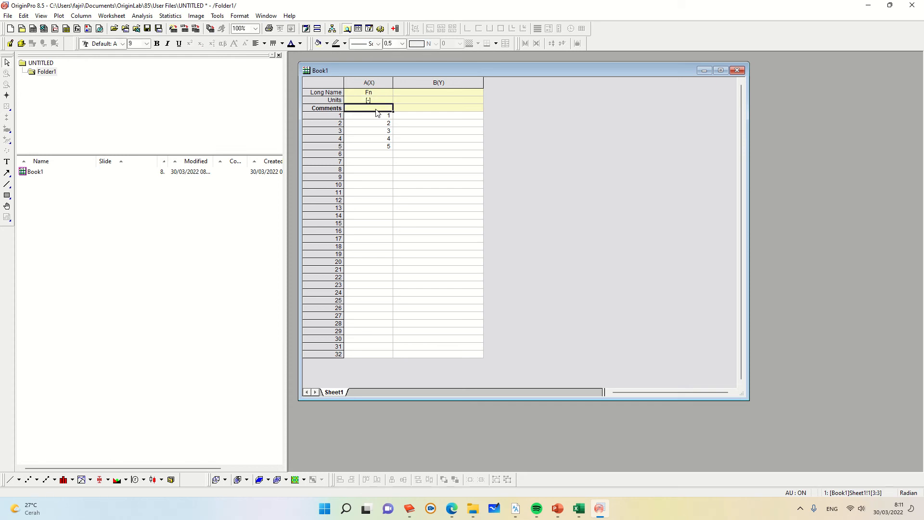
Step: Set column A's comment to Monohull
type("Monomi")
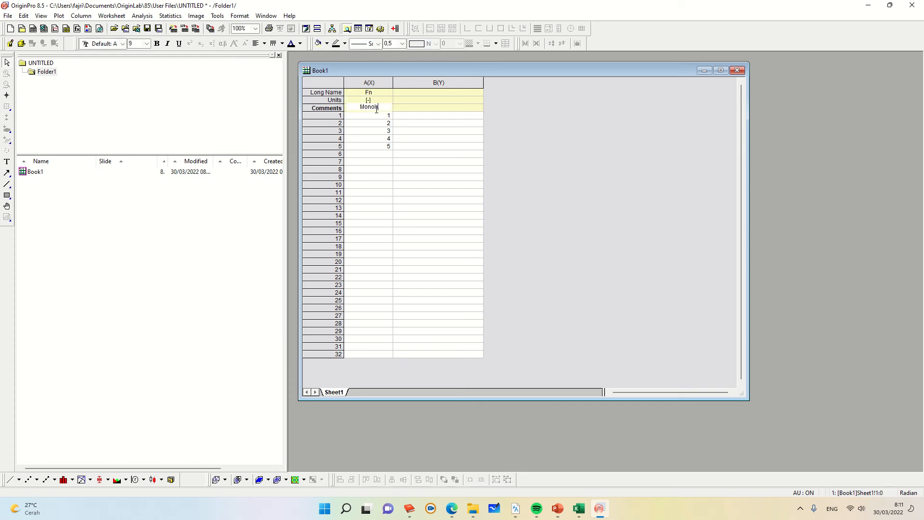
type("a")
left_click(487, 142)
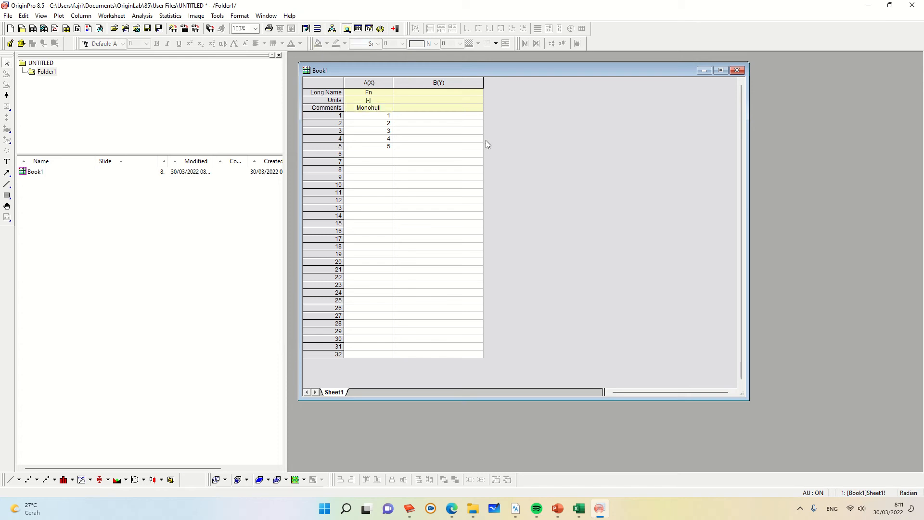
Step: Copy the Variasi 1 Sumbu Y values 10 to 50 from Excel and paste them into column B from row 1
left_click(579, 508)
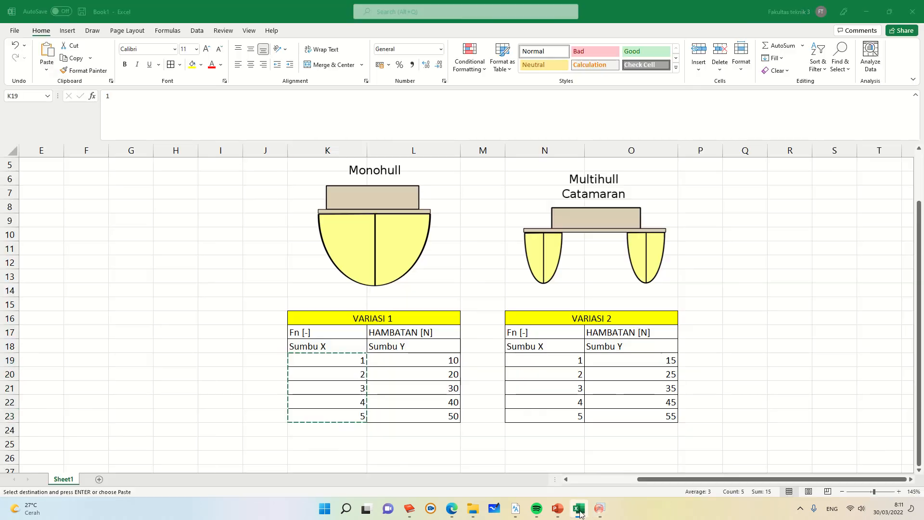
left_click_drag(419, 361, 423, 417)
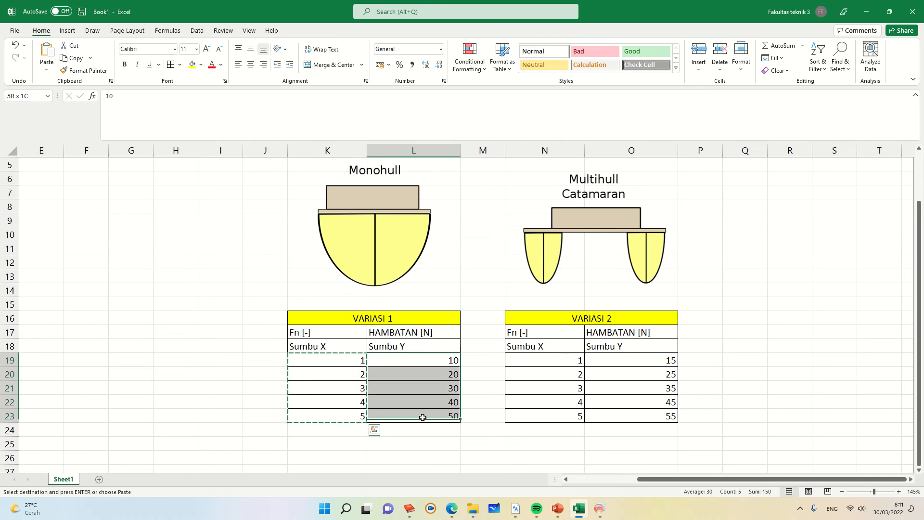
key("ctrl+c")
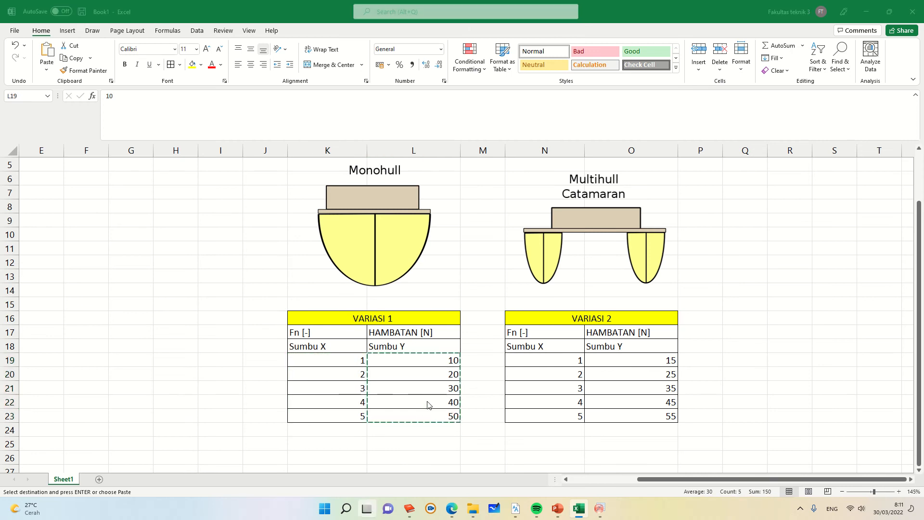
key("super+Tab")
left_click(391, 121)
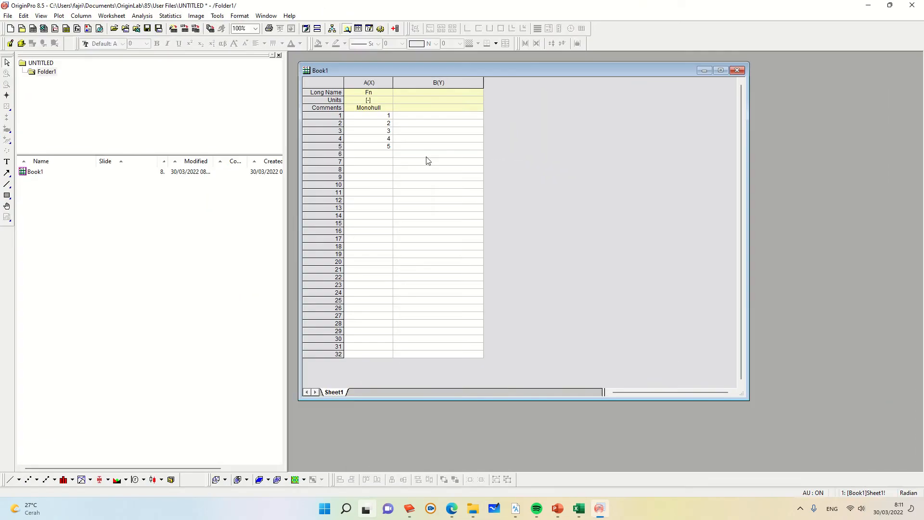
left_click(413, 117)
key("ctrl+v")
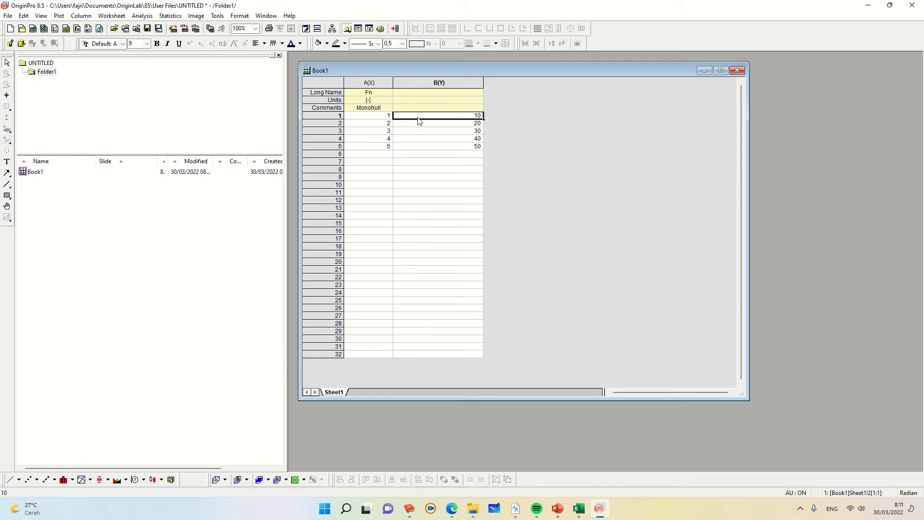
Step: Set column B's long name to Drag and its units to [N]
left_click(442, 94)
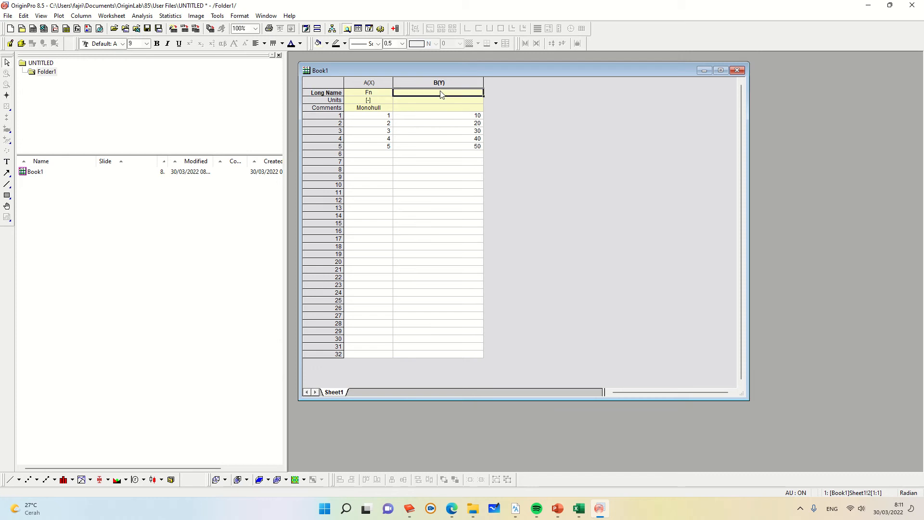
type("Hambar")
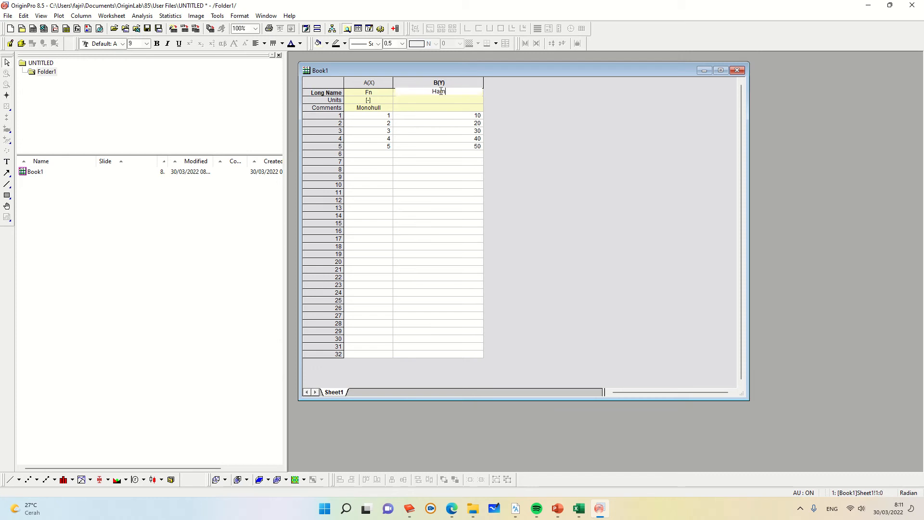
key("BackSpace")
type("tan")
key("BackSpace")
key("BackSpace")
key("BackSpace")
key("BackSpace")
key("BackSpace")
key("BackSpace")
key("BackSpace")
key("BackSpace")
key("BackSpace")
type("Drag")
left_click(441, 100)
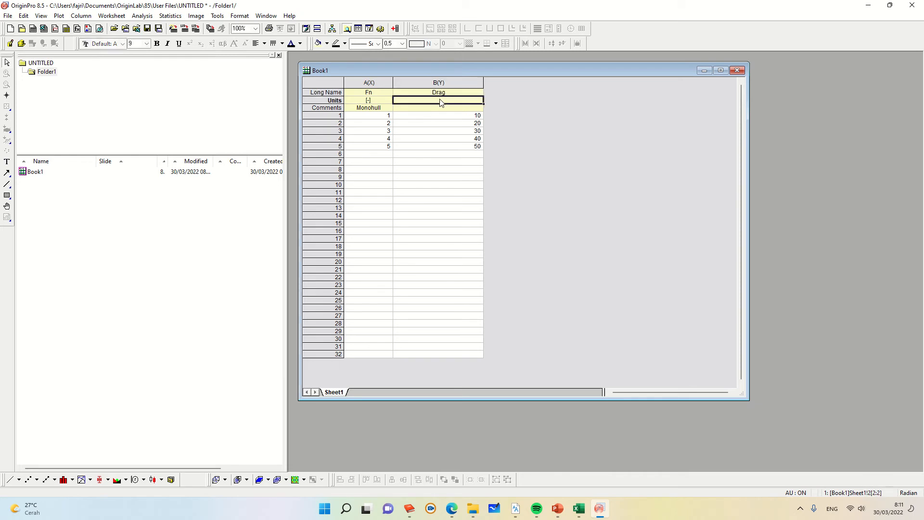
type("[N]")
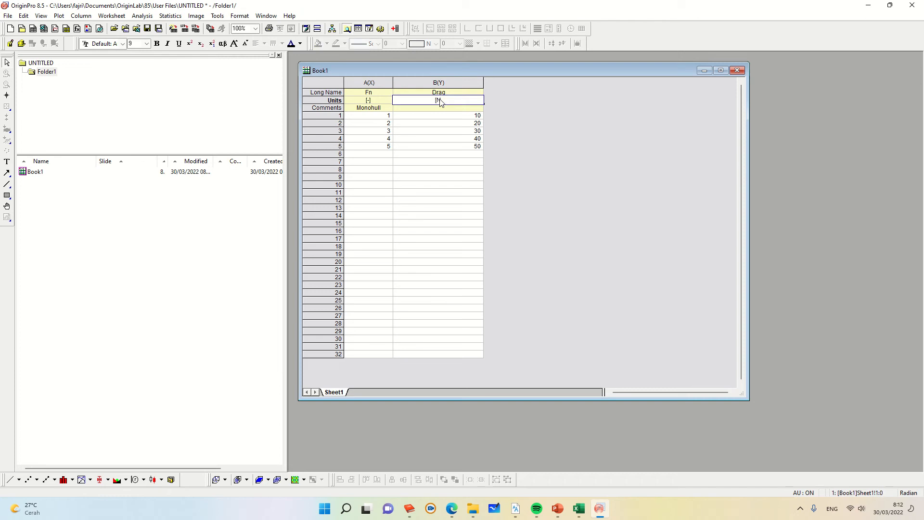
Step: Set column B's comment to Monohull
left_click(445, 112)
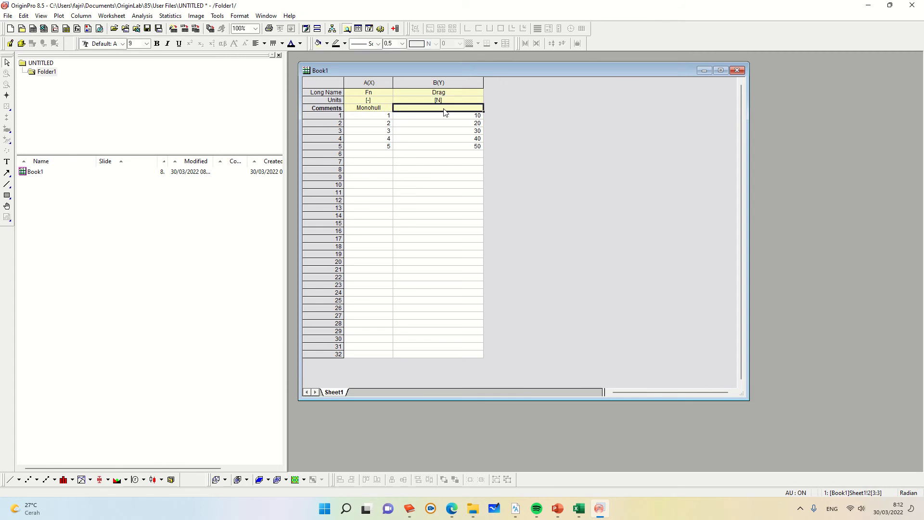
left_click(444, 111)
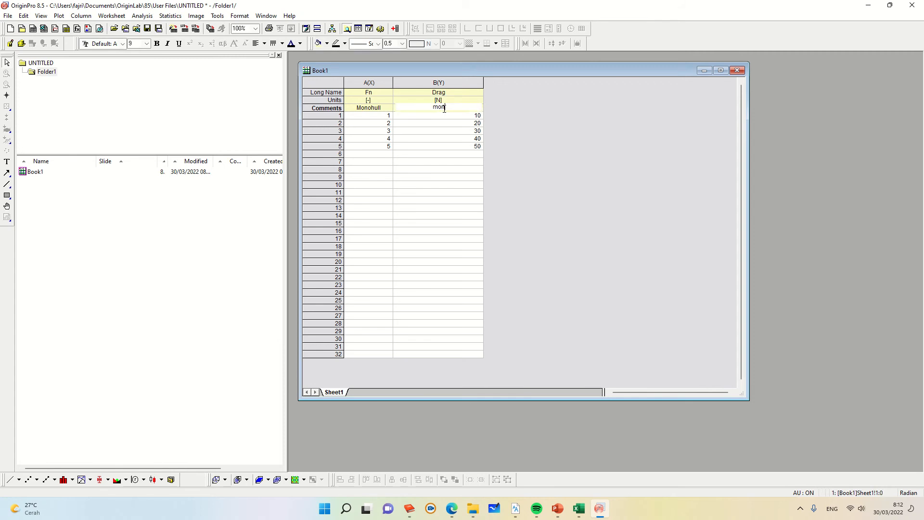
type("Monohull")
left_click(568, 175)
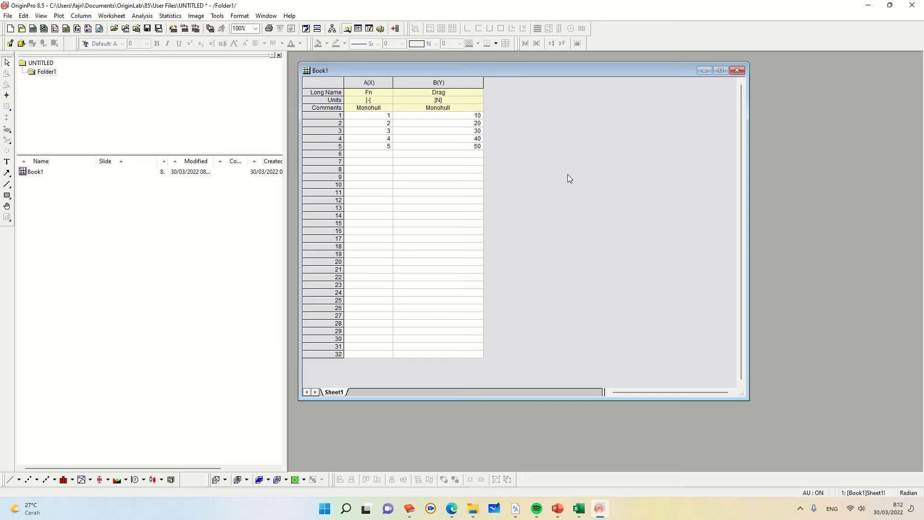
Step: Select the whole worksheet and plot it as a Symbol Scatter graph, dismissing the reminder message
left_click(322, 82)
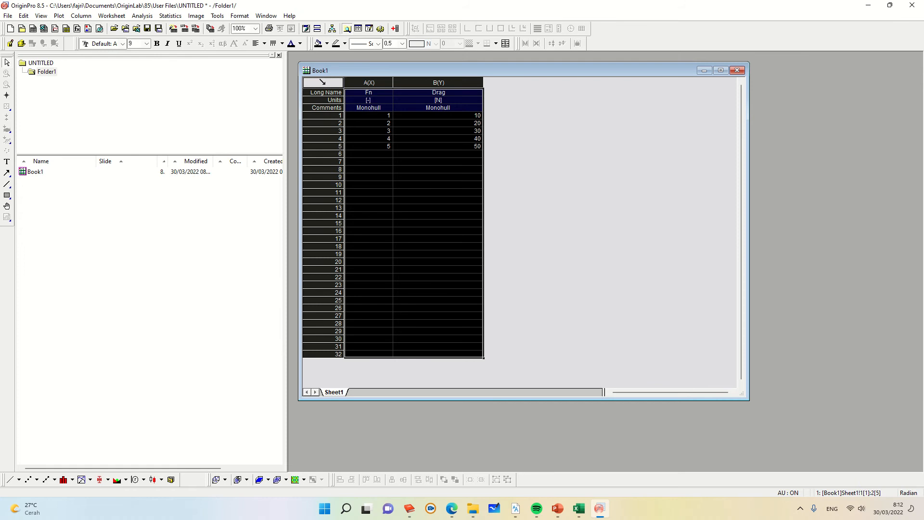
right_click(326, 87)
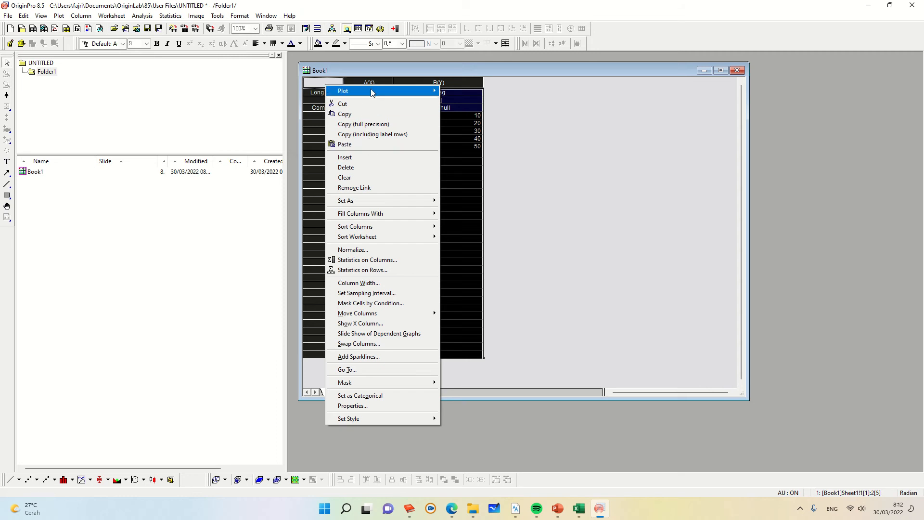
mouse_move(373, 92)
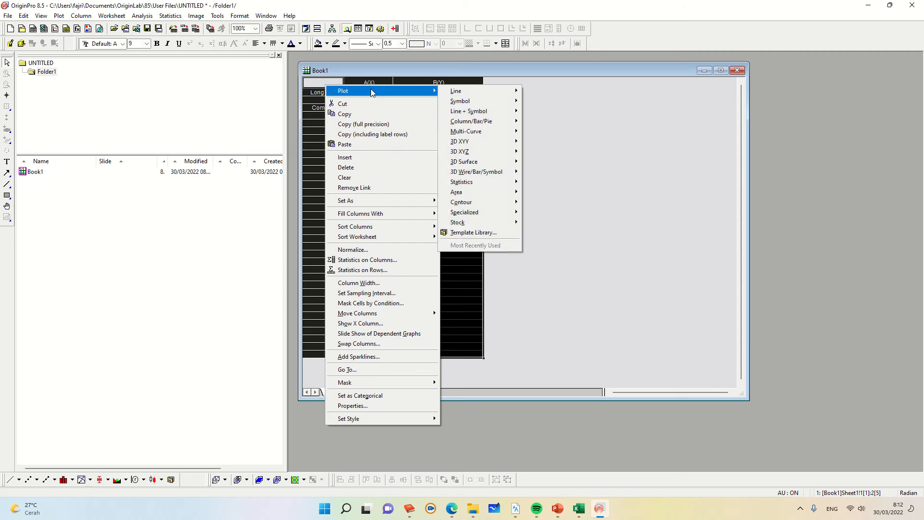
mouse_move(471, 93)
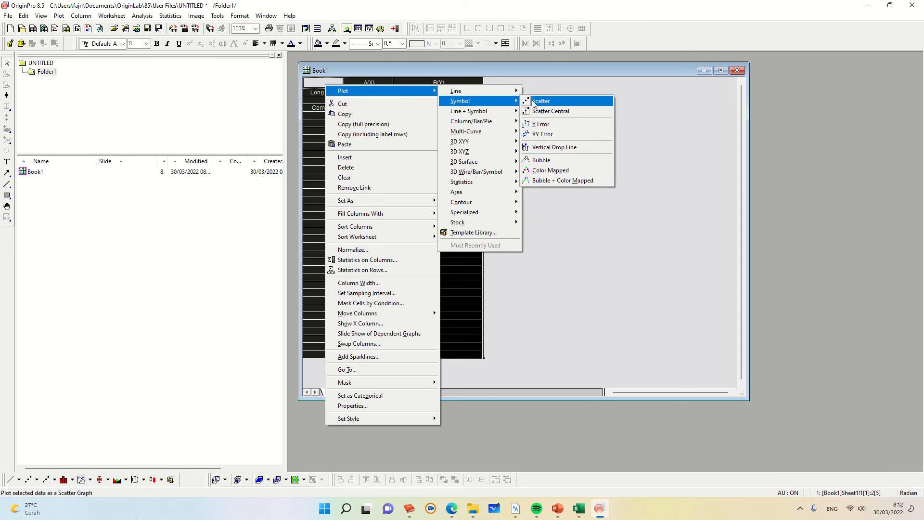
left_click(533, 102)
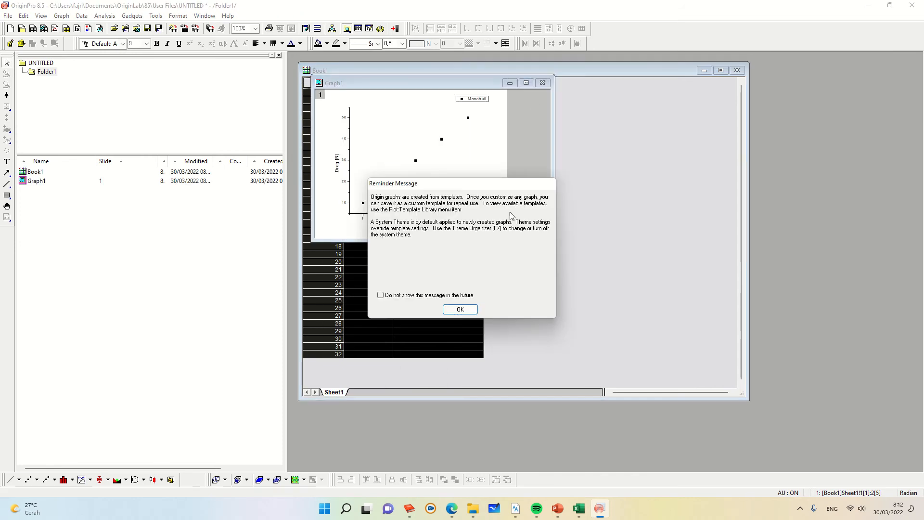
left_click(461, 310)
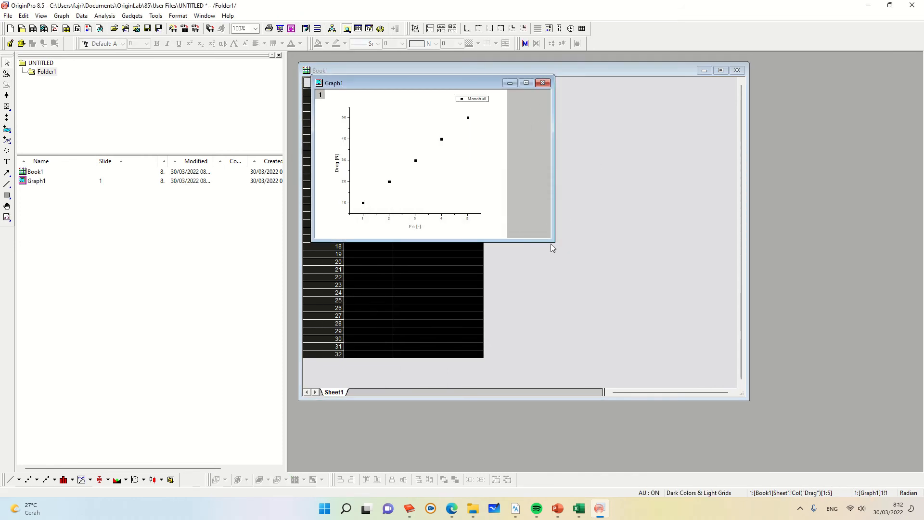
Step: Resize and reposition the graph window so it sits beside the worksheet
left_click_drag(556, 243, 824, 447)
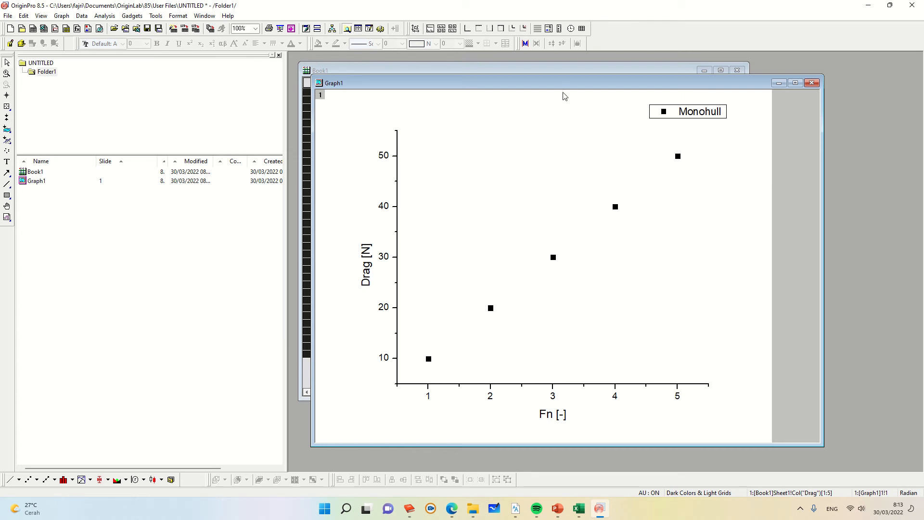
left_click_drag(559, 90, 585, 95)
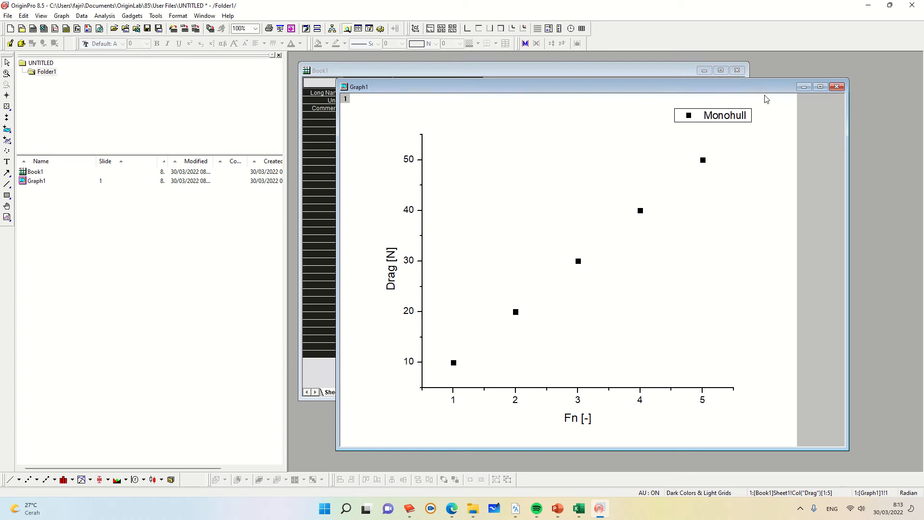
left_click_drag(701, 95, 763, 96)
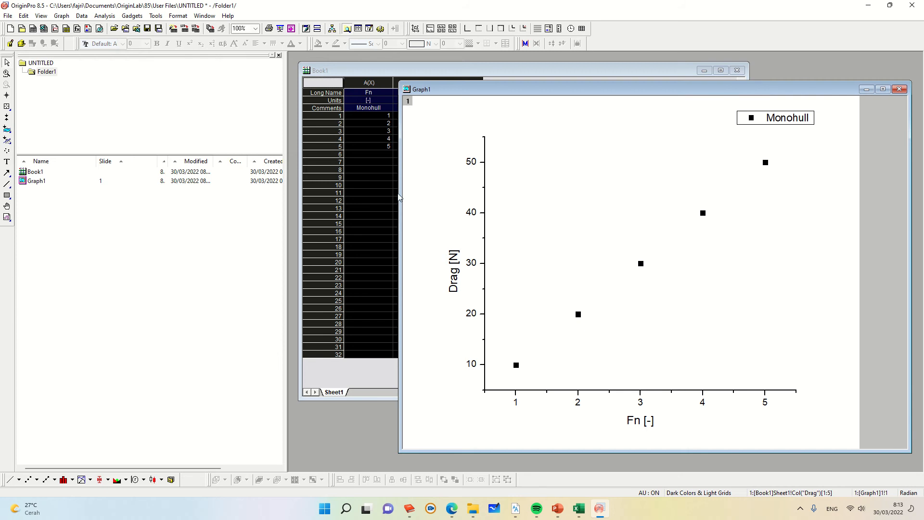
left_click_drag(400, 195, 735, 194)
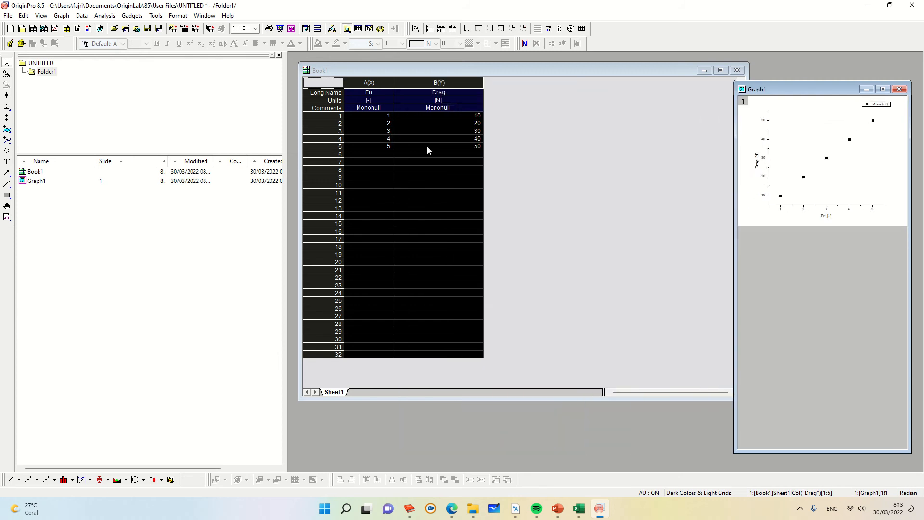
left_click(536, 143)
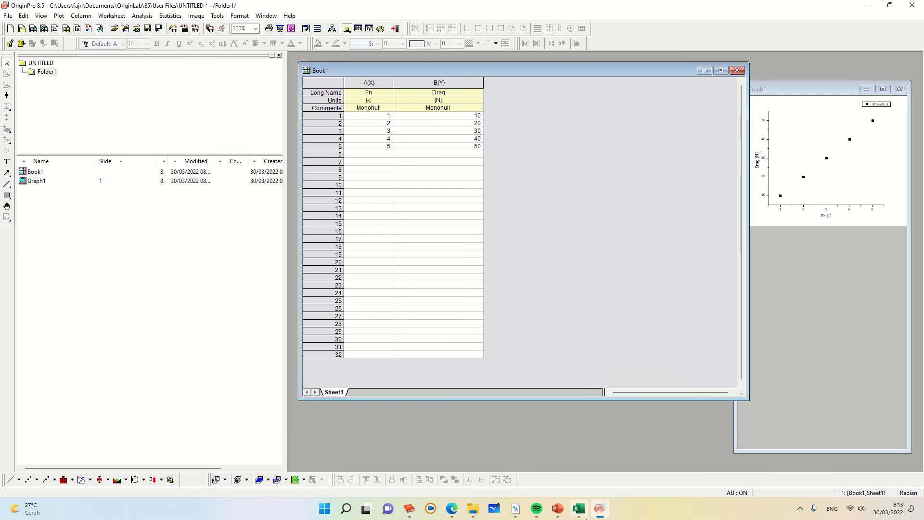
left_click(580, 508)
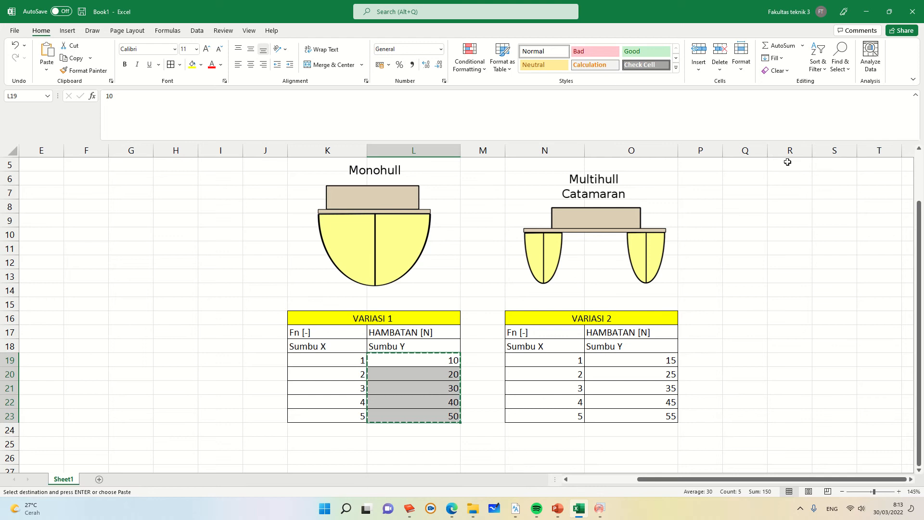
mouse_move(867, 7)
left_click(605, 516)
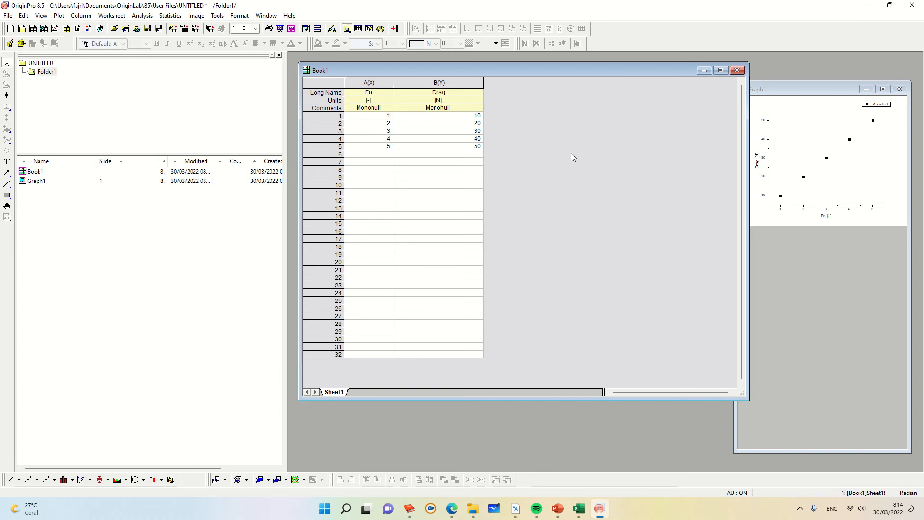
Step: Add two new columns, C and D, to the worksheet
right_click(516, 126)
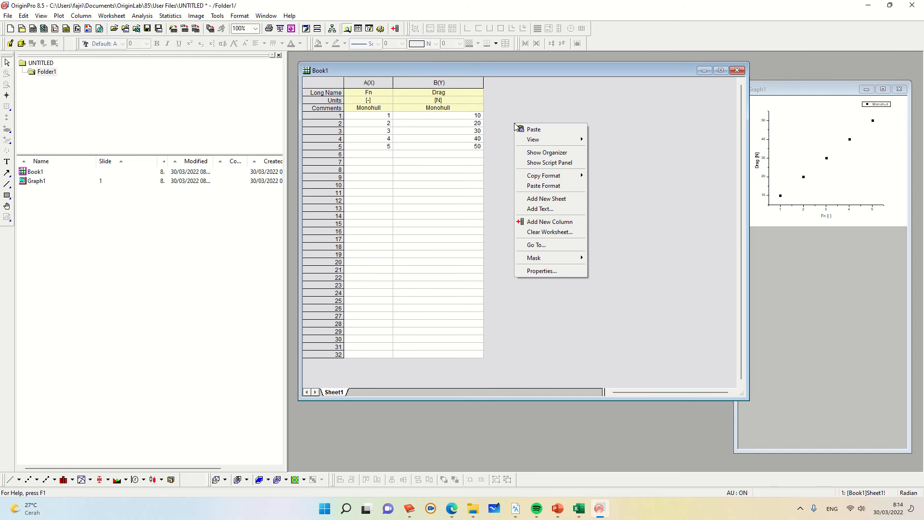
left_click(536, 222)
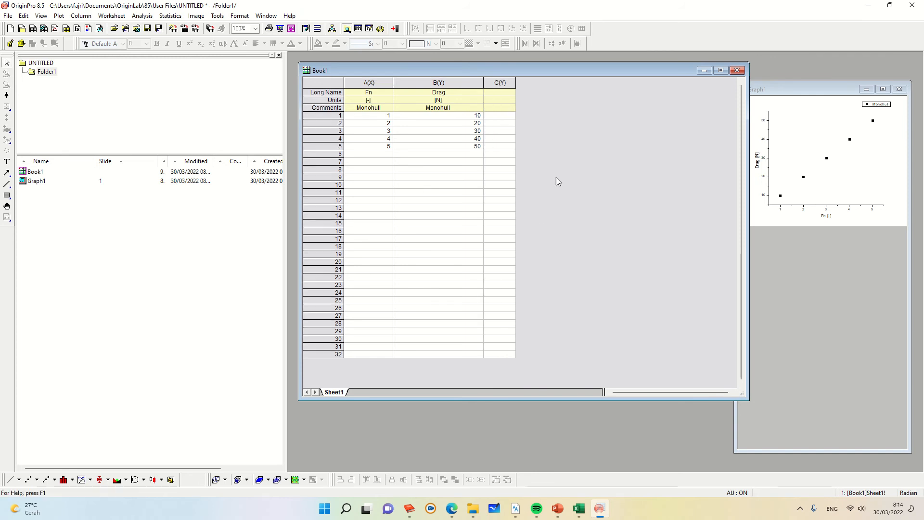
right_click(562, 153)
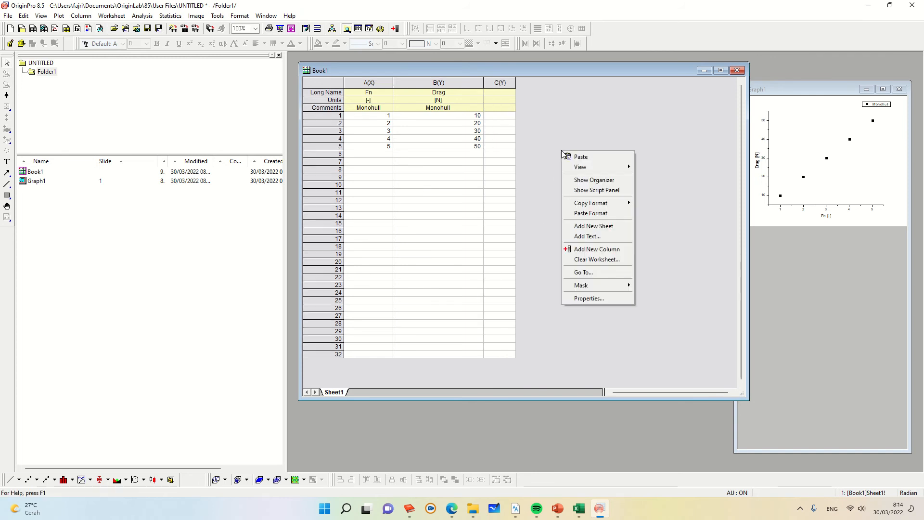
left_click(595, 249)
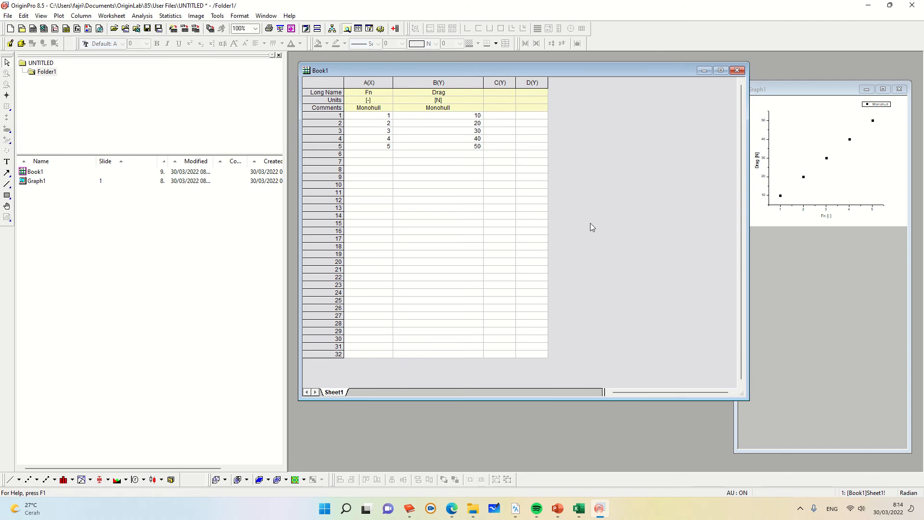
Step: Widen column C of the worksheet
right_click(576, 192)
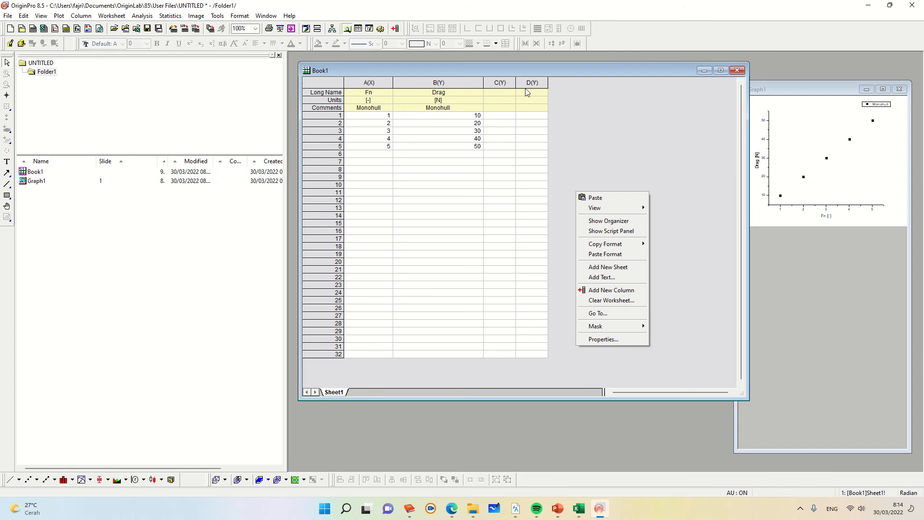
left_click(556, 115)
mouse_move(548, 83)
left_mouse_down()
mouse_move(571, 83)
mouse_move(530, 84)
left_mouse_up()
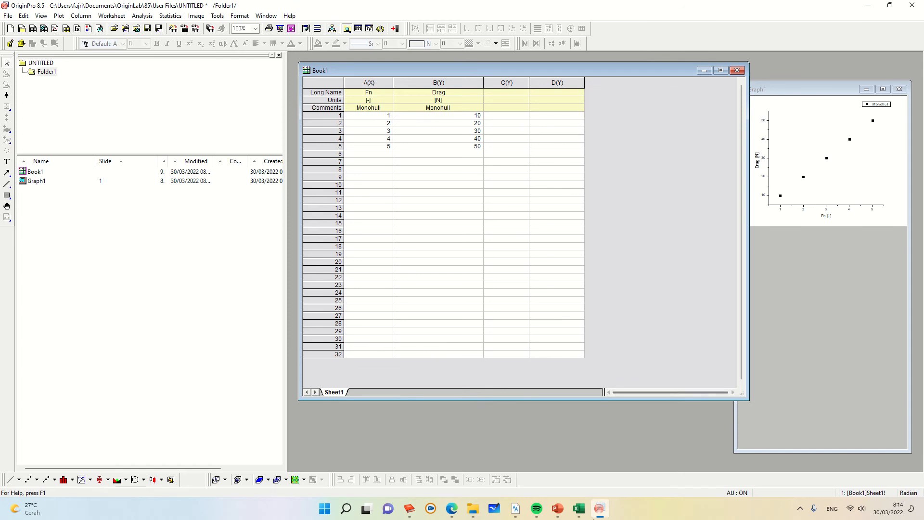
Step: Switch to Excel and copy the Variasi 2 Sumbu X and Sumbu Y values for rows 1 to 5
left_click(579, 508)
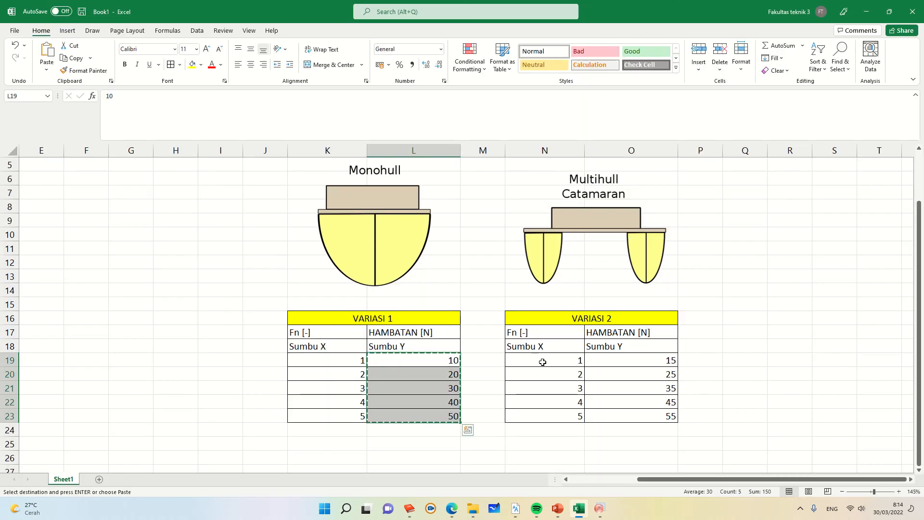
left_click_drag(543, 361, 650, 410)
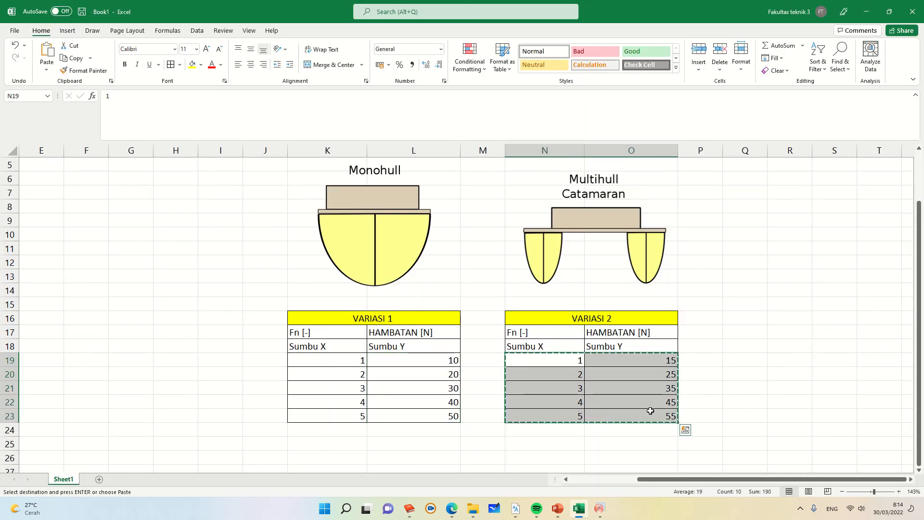
Step: Paste the copied Variasi 2 values into columns C and D of the worksheet
key("ctrl+c")
key("super+Tab")
left_click(485, 155)
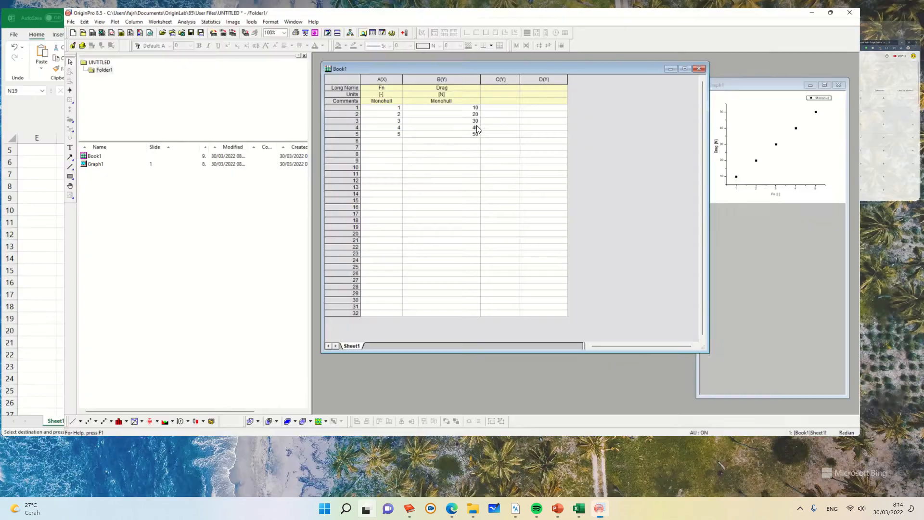
key("ctrl+v")
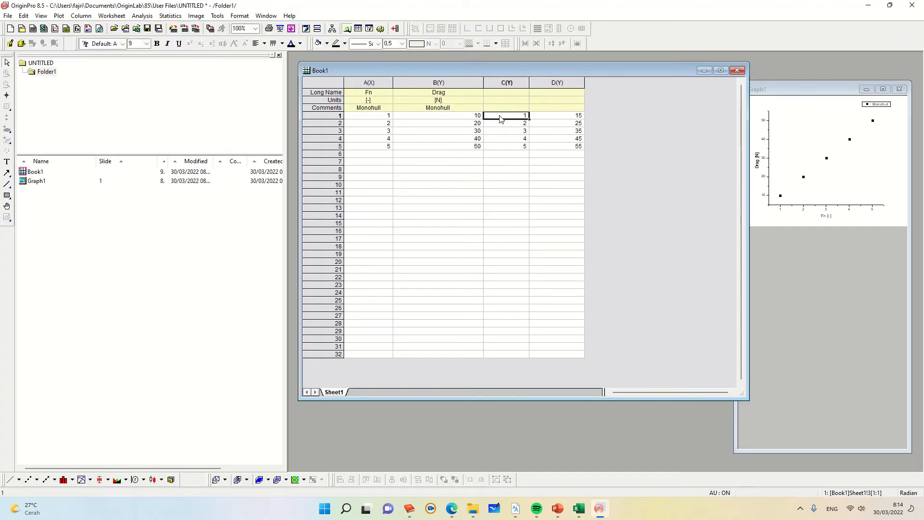
Step: Copy the Long Name and Units labels of columns A and B into columns C and D
left_click_drag(374, 93, 446, 105)
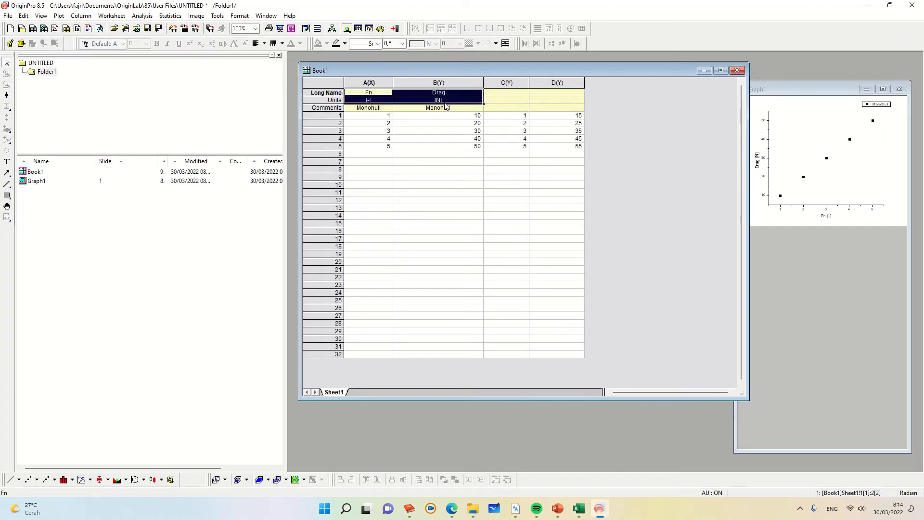
left_click(502, 96)
key("ctrl+v")
left_click(513, 139)
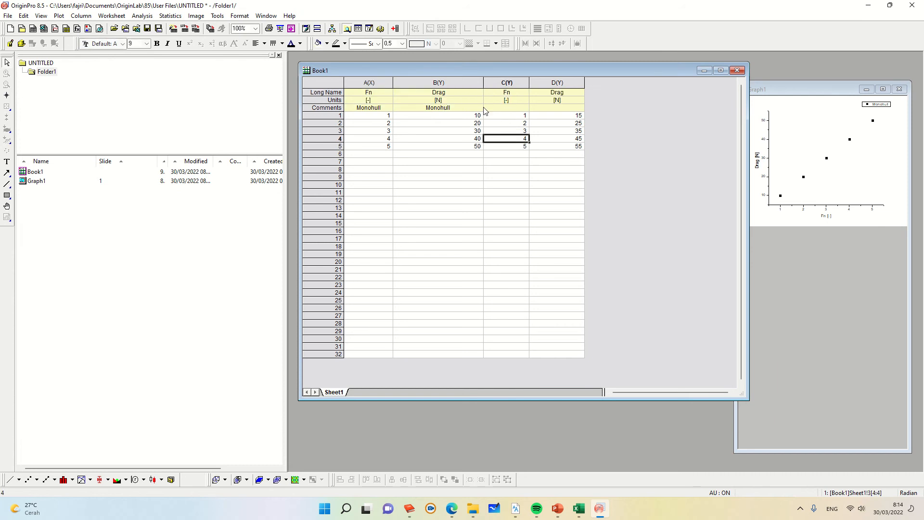
Step: Enter Catamaran as the comment for both columns C and D
left_click_drag(380, 107, 422, 107)
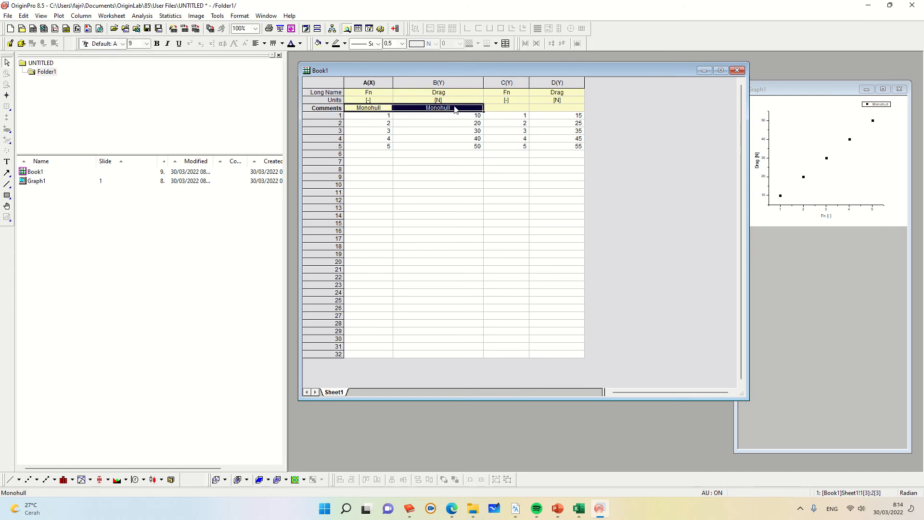
left_click(505, 108)
left_click(491, 117)
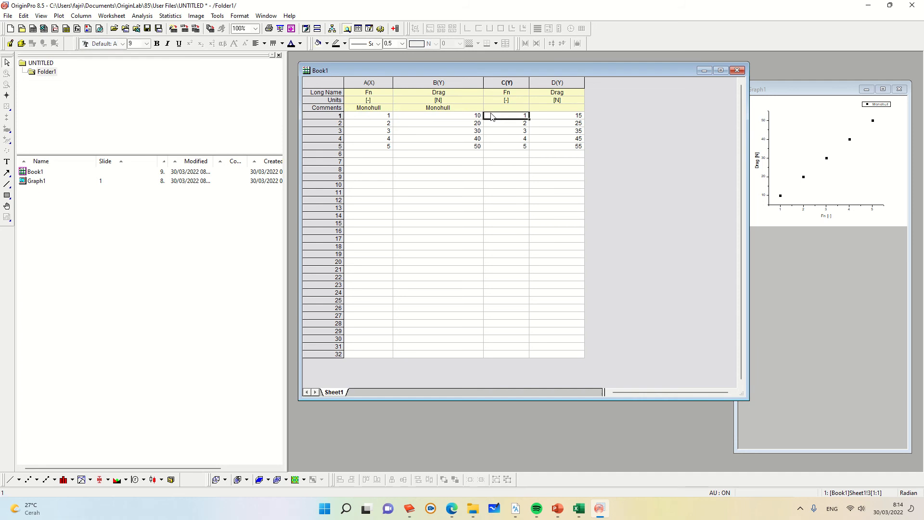
left_click(492, 107)
type("C")
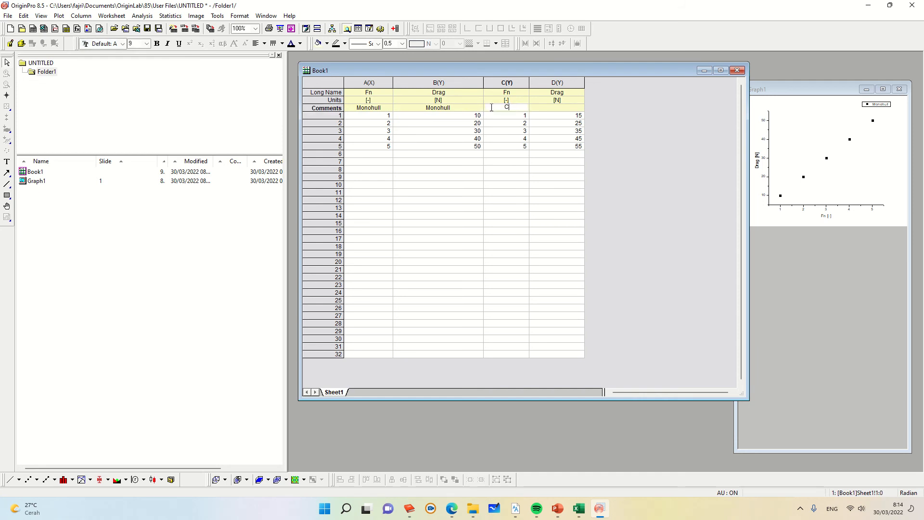
type("atamaran")
left_click(550, 108)
type("C")
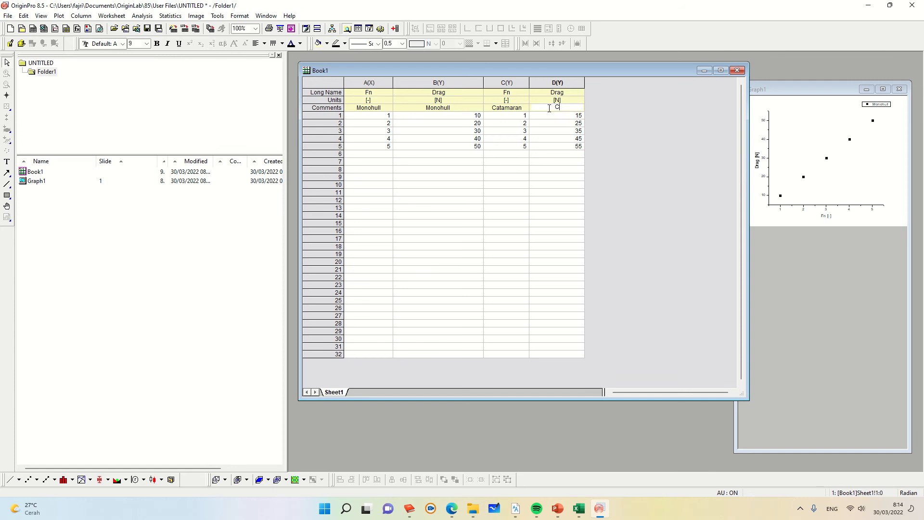
type("atamaran")
left_click(658, 181)
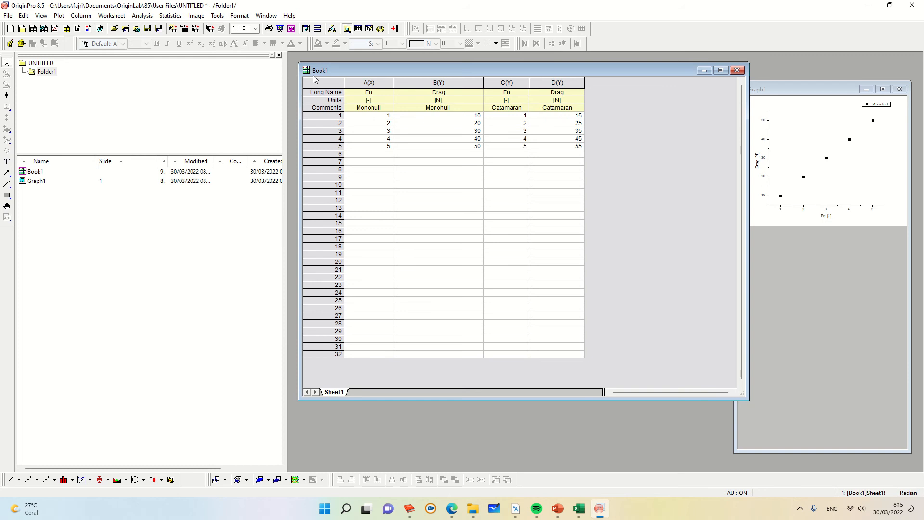
Step: Plot the entire worksheet as a symbol scatter graph
left_click(324, 85)
right_click(334, 85)
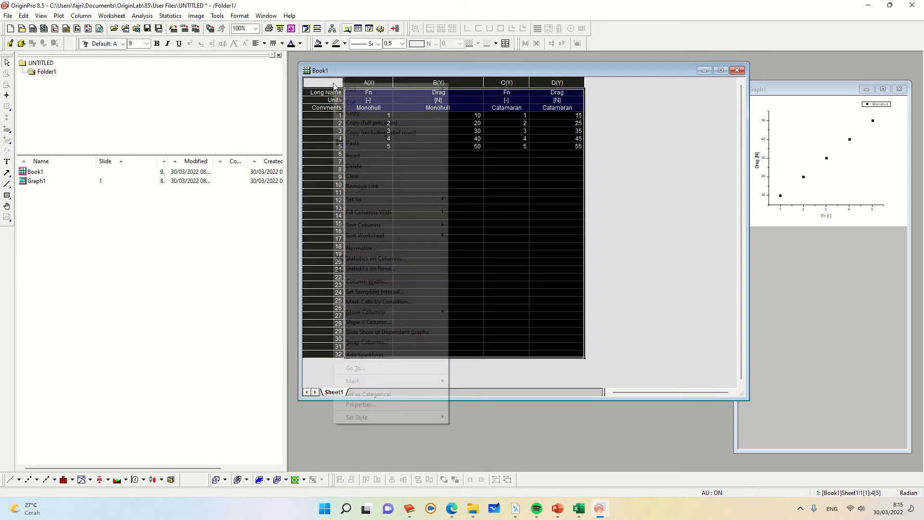
mouse_move(340, 92)
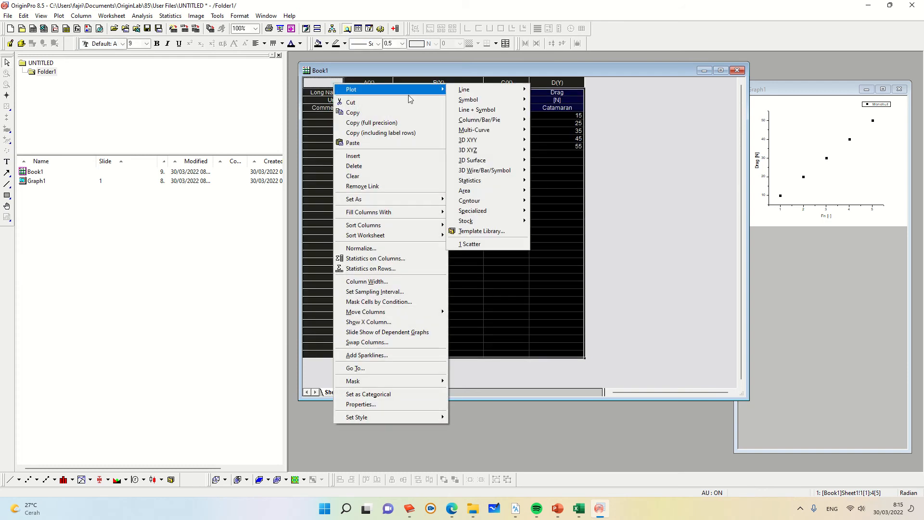
mouse_move(461, 102)
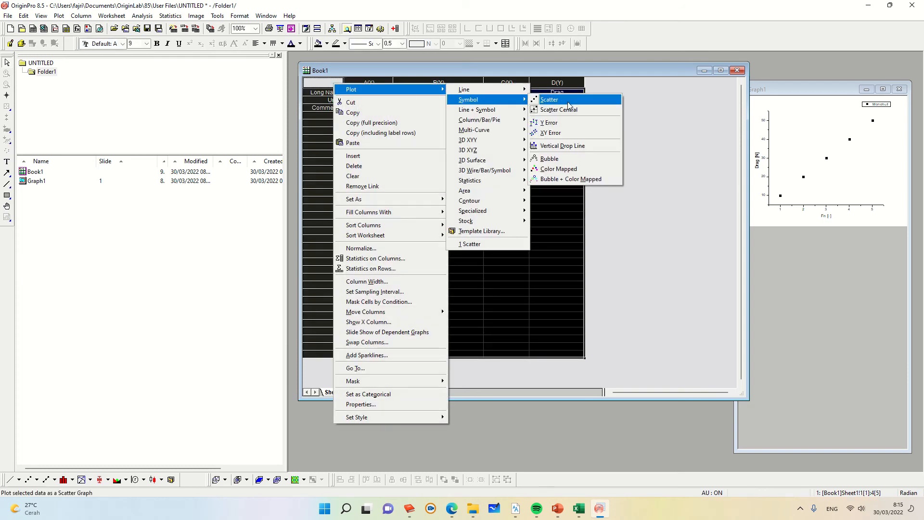
left_click(546, 100)
left_click(465, 308)
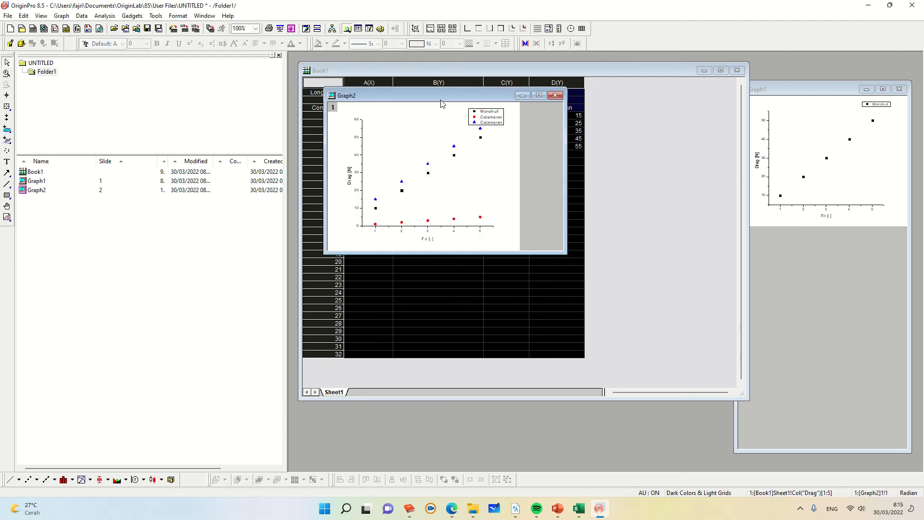
Step: Move the new graph window, then close it and choose to hide it
left_click_drag(440, 99, 559, 190)
left_click_drag(603, 222, 682, 223)
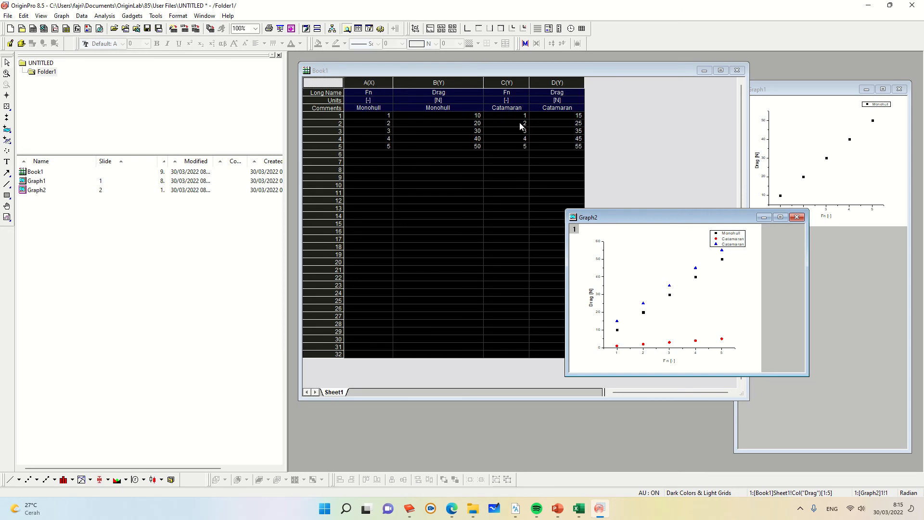
left_click(798, 219)
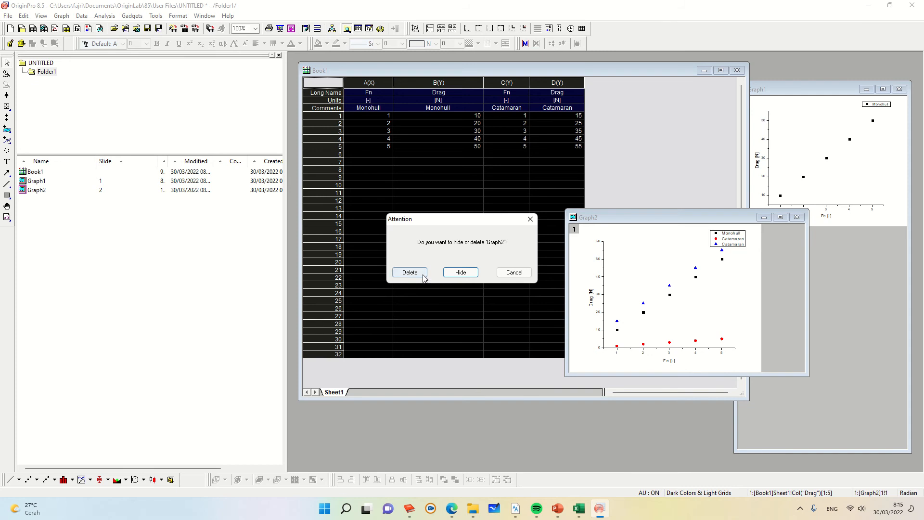
left_click(461, 273)
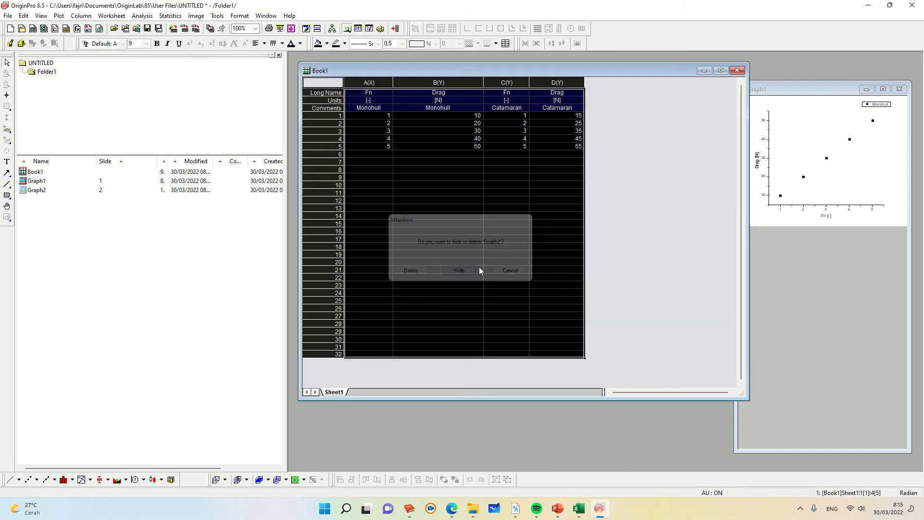
Step: Select each worksheet column header in turn to inspect the column designations
left_click(611, 195)
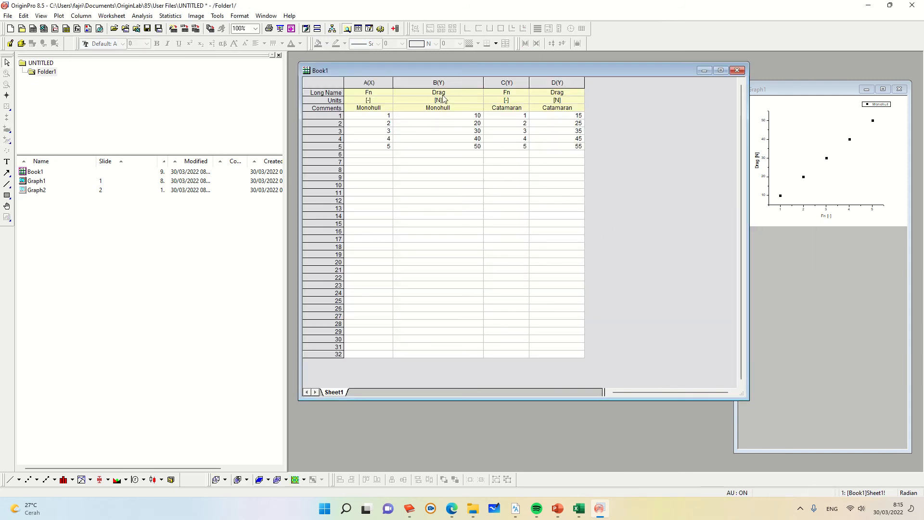
left_click(373, 81)
left_click(403, 83)
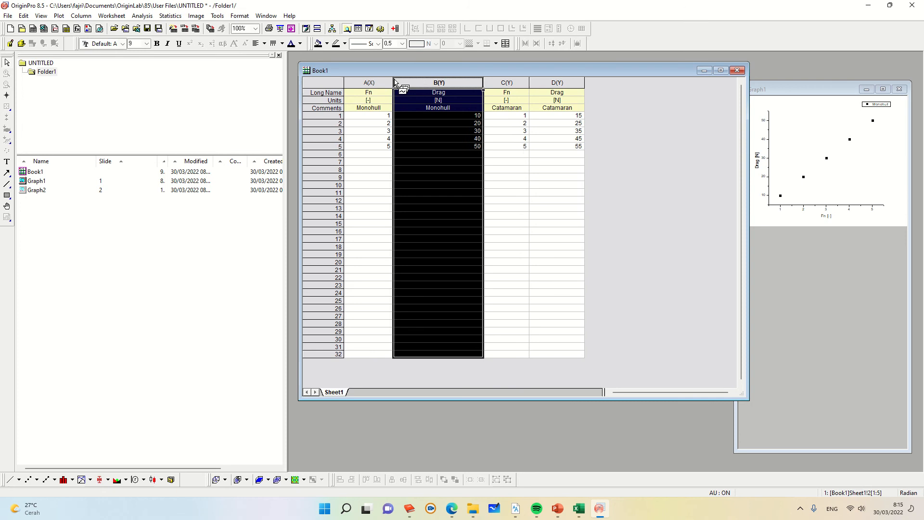
left_click(374, 81)
left_click(430, 82)
left_click(364, 80)
left_click(415, 81)
left_click(503, 82)
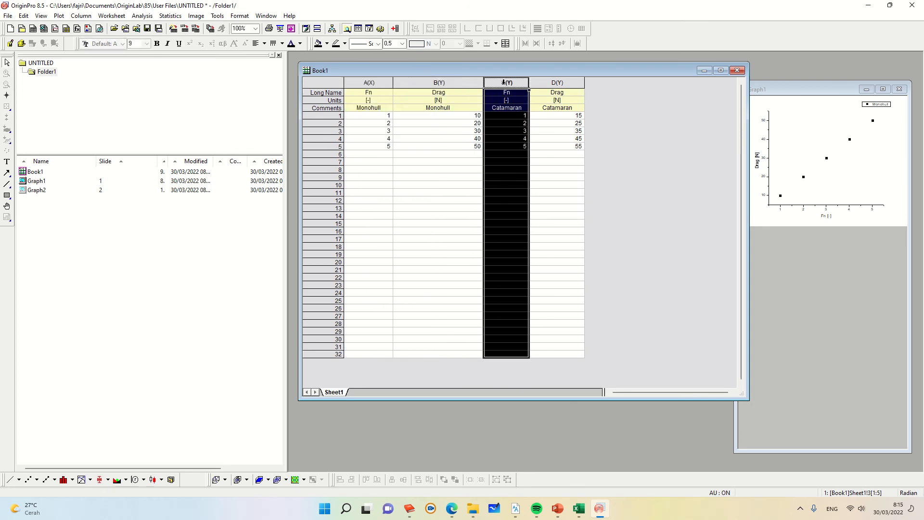
left_click(554, 83)
left_click(424, 82)
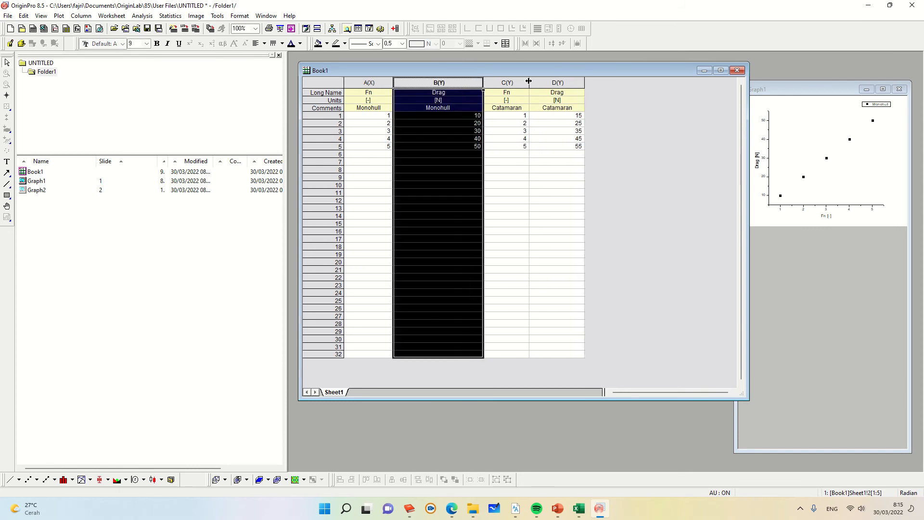
left_click(535, 81)
left_click(514, 80)
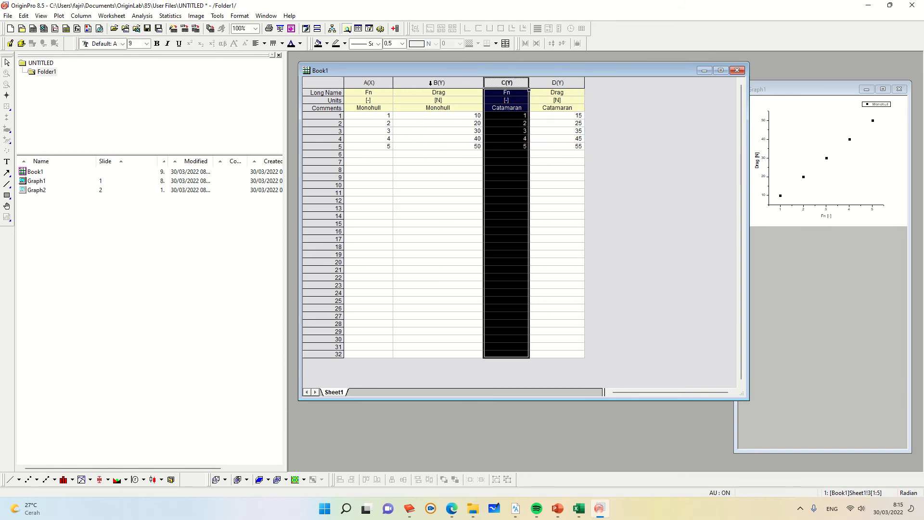
left_click(430, 83)
left_click(507, 83)
left_click(567, 162)
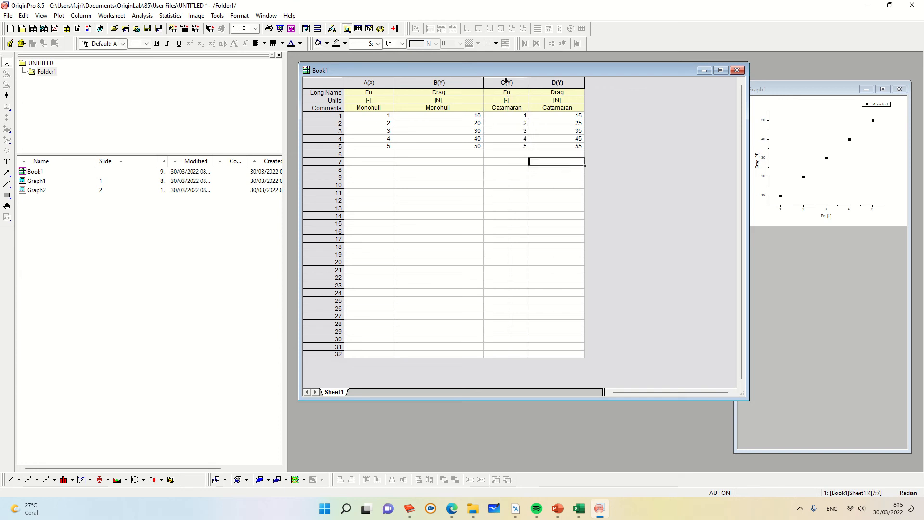
left_click(506, 82)
right_click(507, 83)
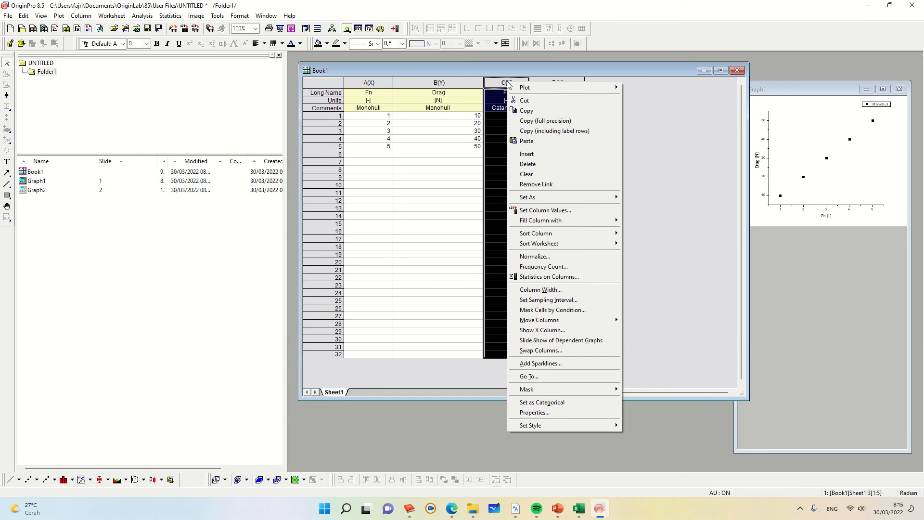
double_click(503, 83)
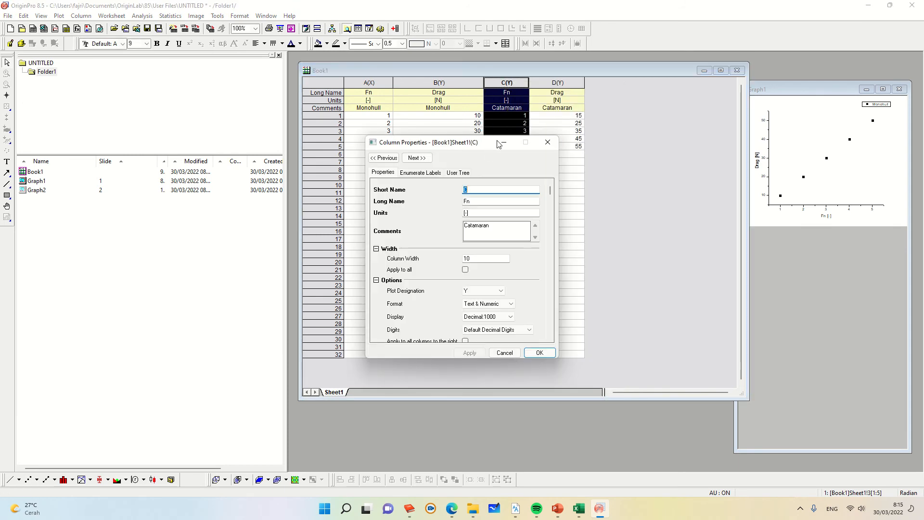
left_click(548, 142)
left_click(523, 115)
Step: Set column C's Plot Designation to X in its column properties
double_click(505, 82)
left_click_drag(480, 143, 453, 112)
scroll(457, 173, "down", 1)
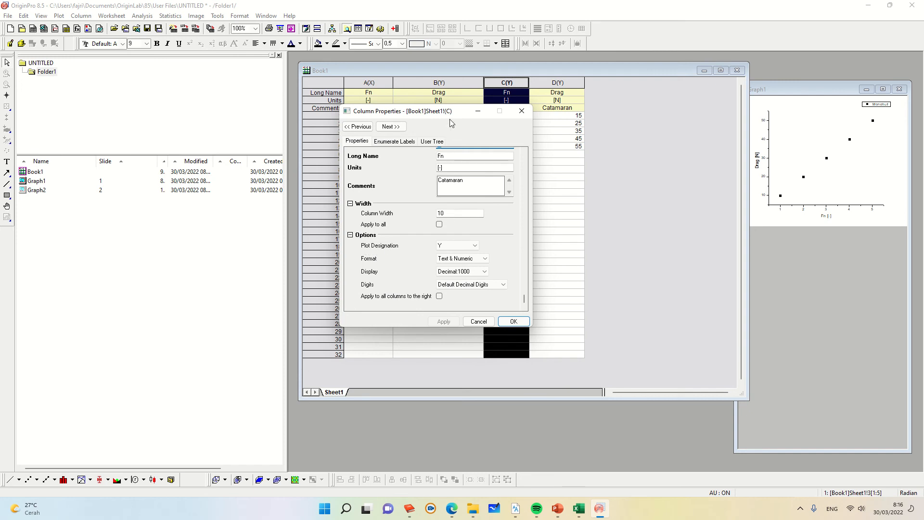
left_click_drag(453, 112, 352, 105)
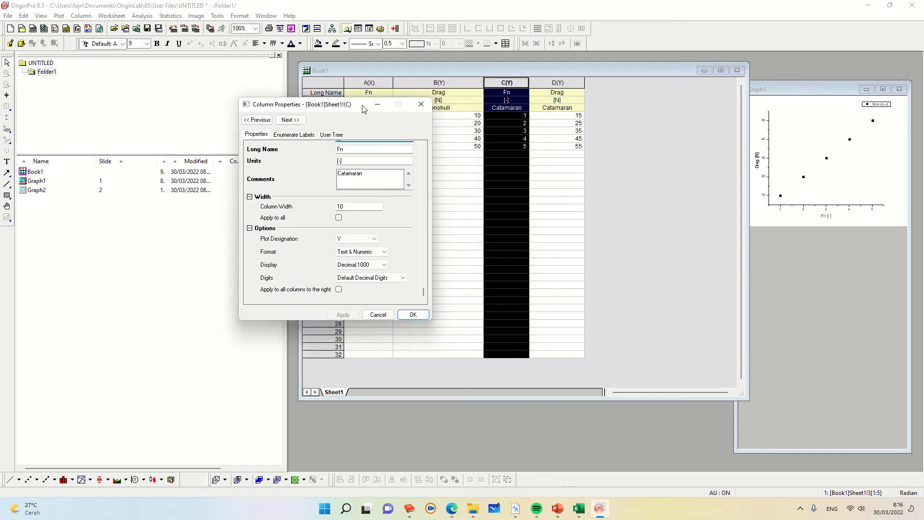
left_click(374, 239)
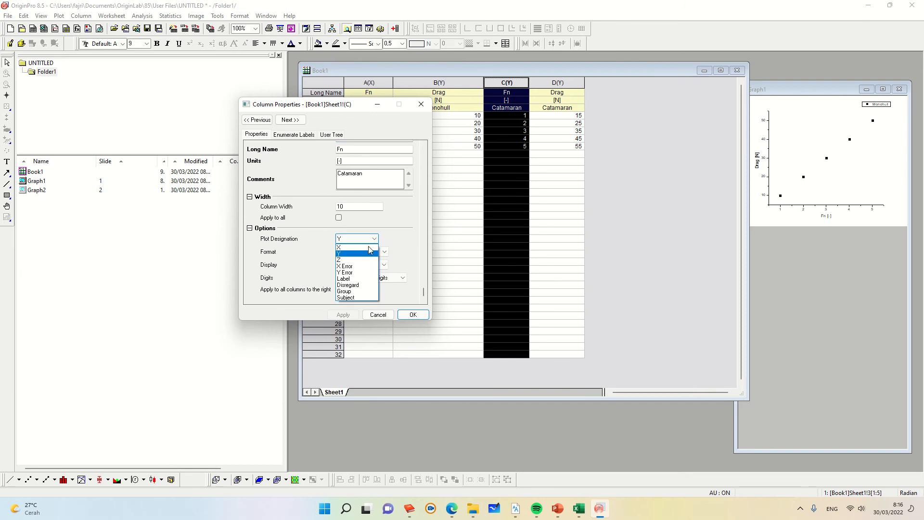
left_click(349, 247)
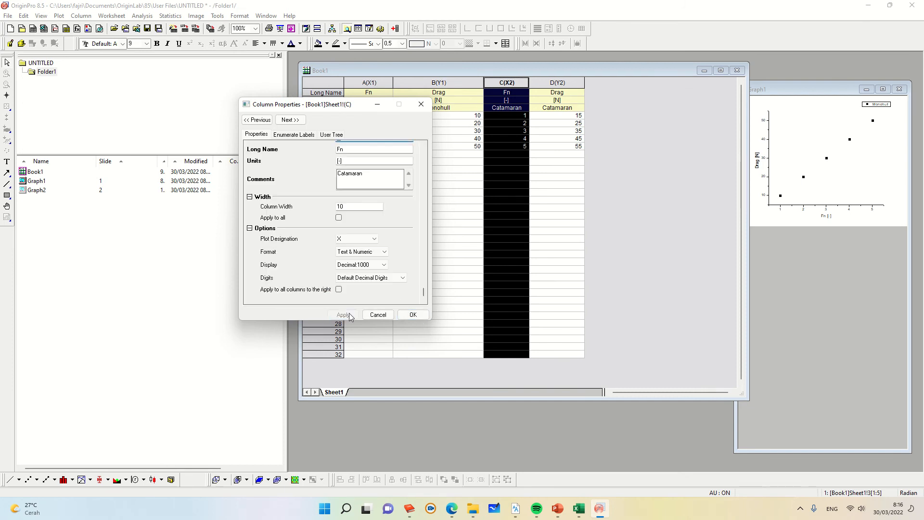
left_click(413, 315)
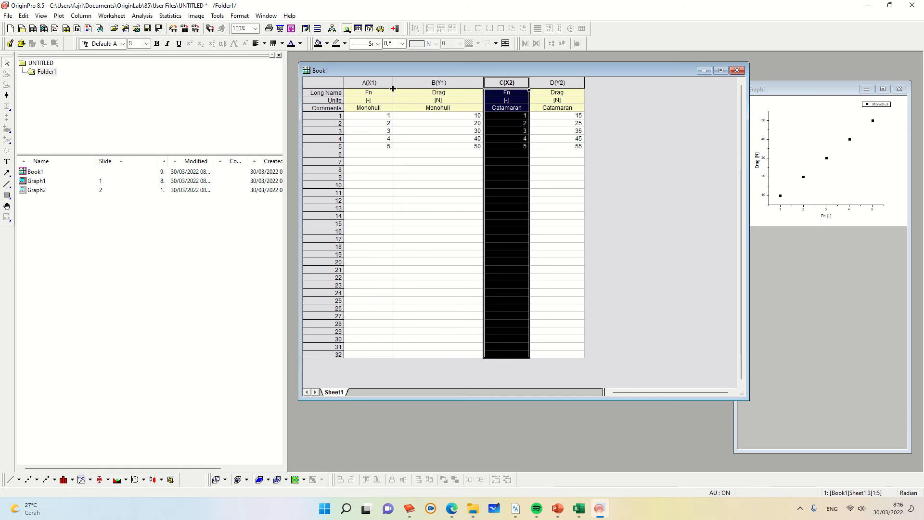
left_click(379, 83)
left_click(449, 84)
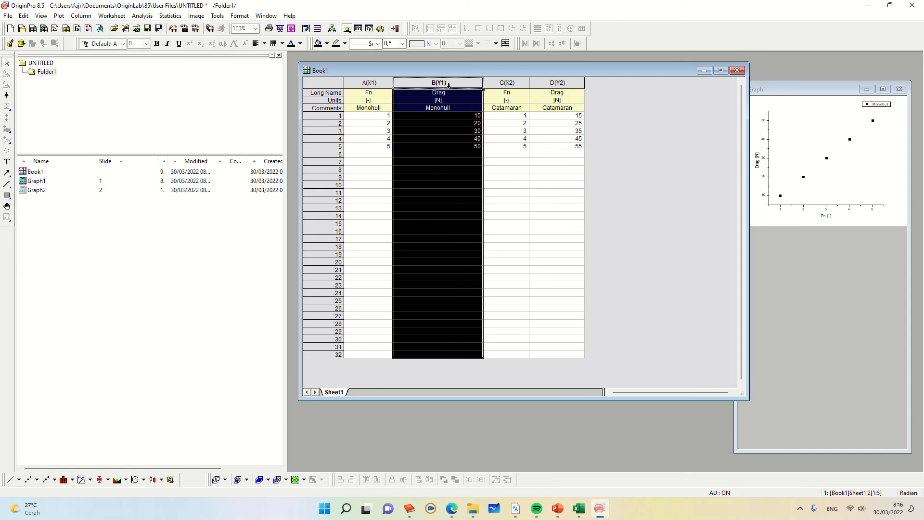
left_click(514, 84)
left_click(555, 84)
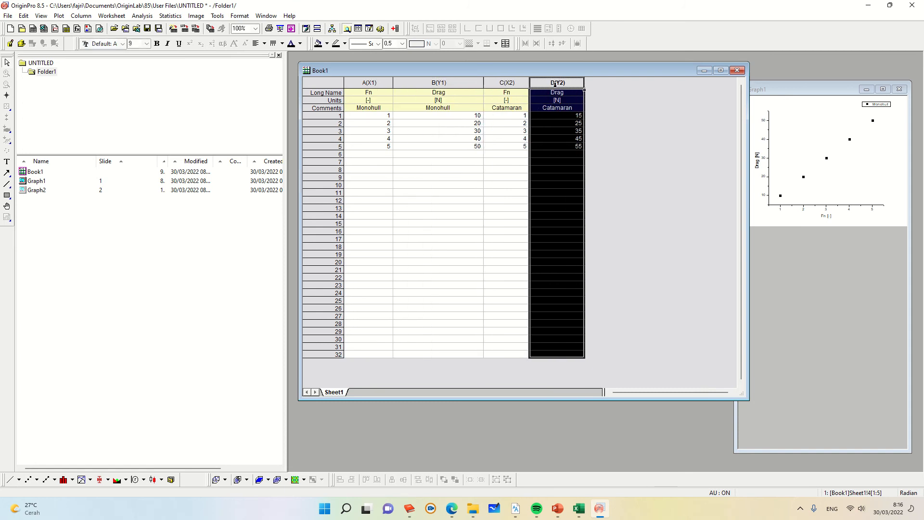
left_click(615, 130)
left_click_drag(365, 83, 439, 83)
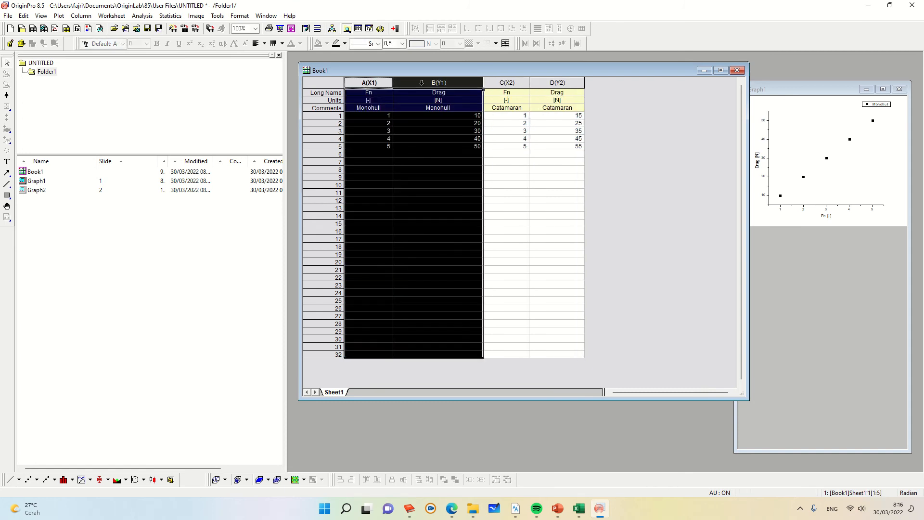
left_click_drag(507, 82, 557, 83)
left_click(632, 156)
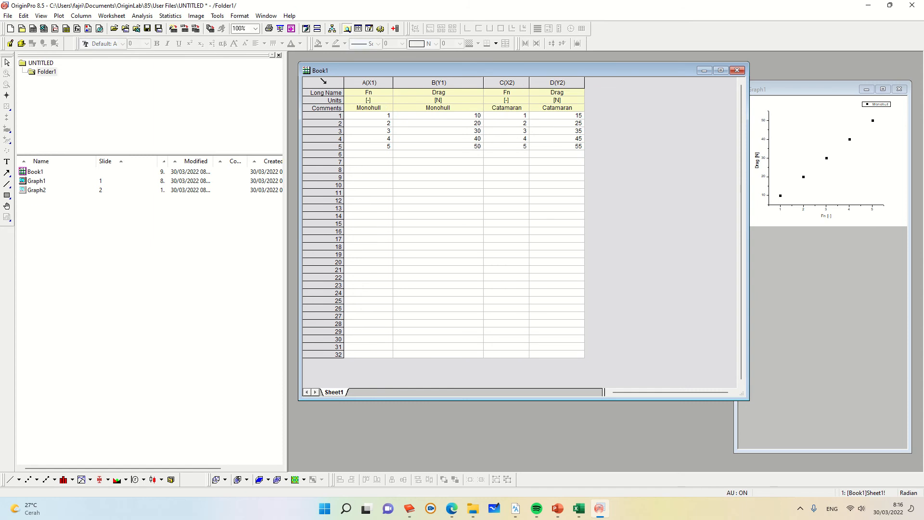
Step: Plot the entire worksheet as a symbol scatter graph showing both Monohull and Catamaran series, dismissing the reminder
left_click(324, 82)
right_click(327, 87)
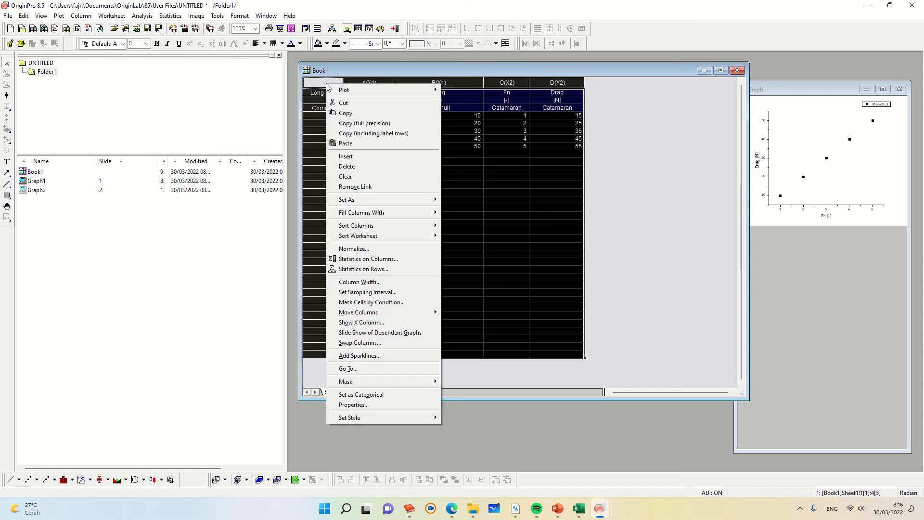
mouse_move(343, 91)
mouse_move(485, 101)
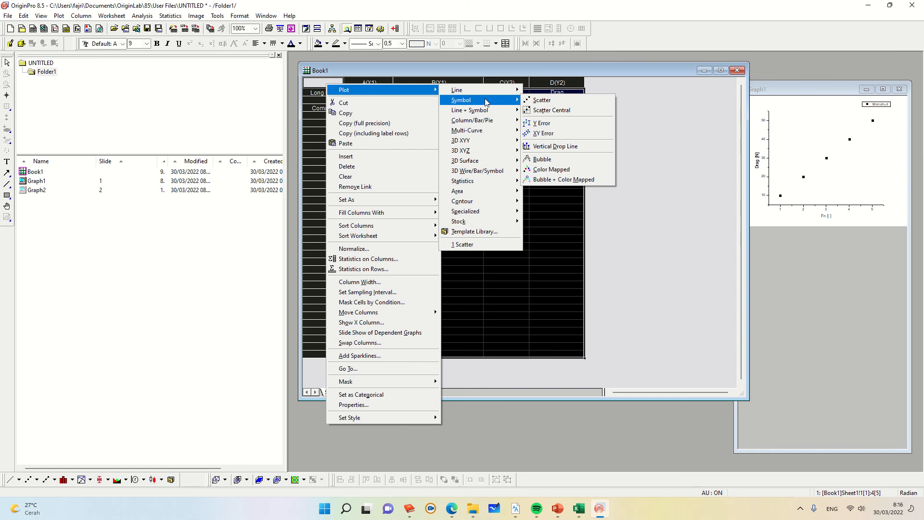
left_click(530, 101)
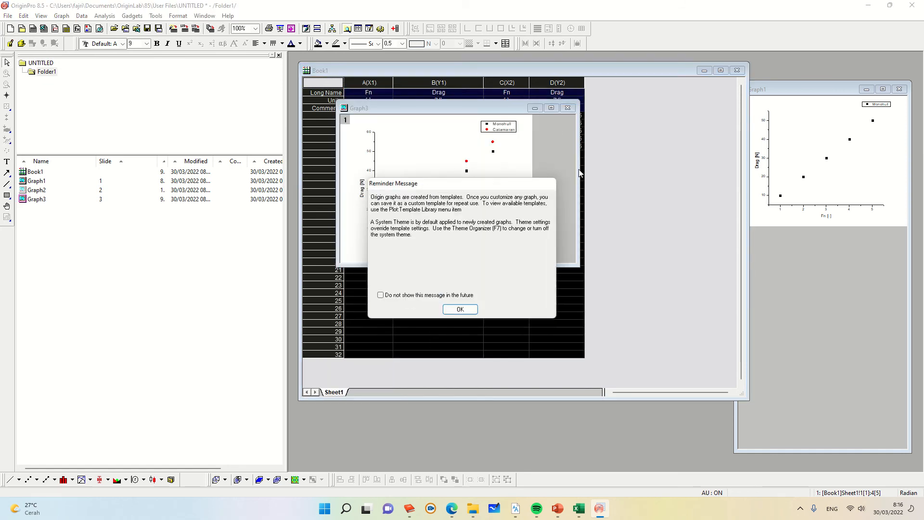
left_click(459, 310)
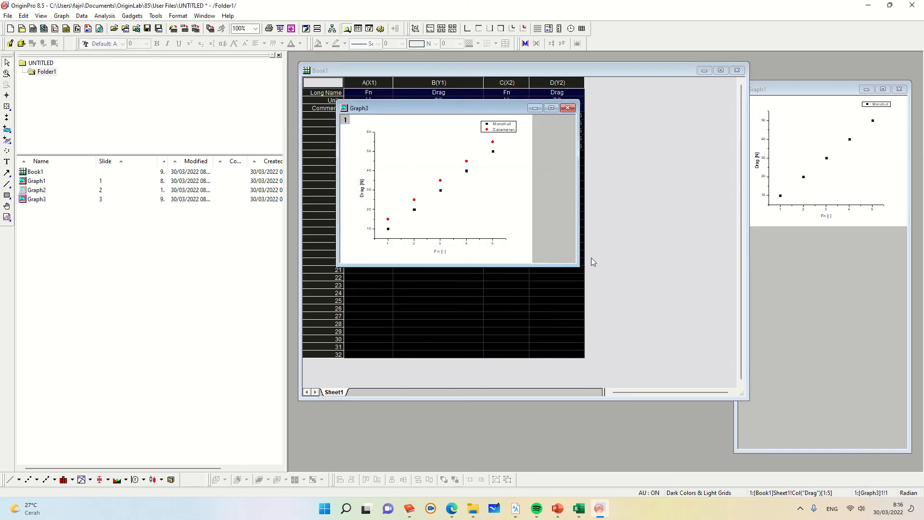
Step: Enlarge the new graph window and set the X axis scale to start at 0 with an increment of 1
left_click_drag(580, 265, 832, 473)
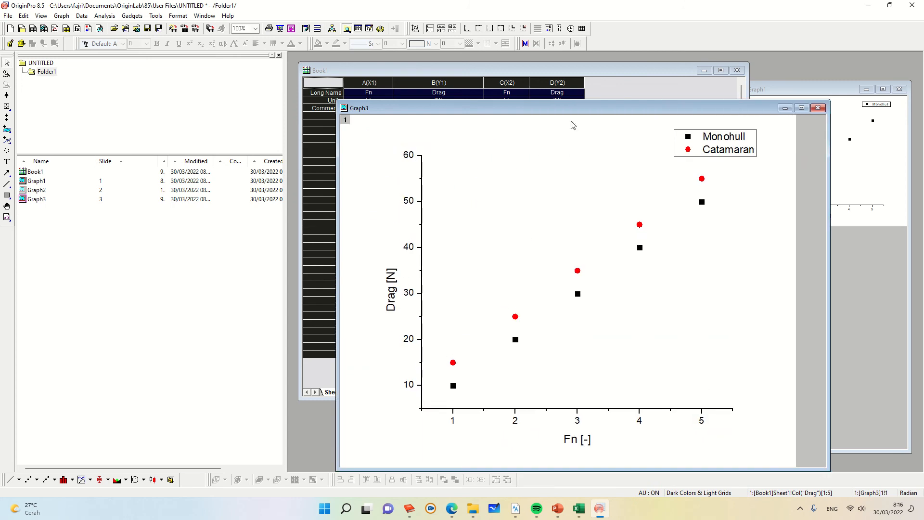
left_click_drag(553, 112, 492, 76)
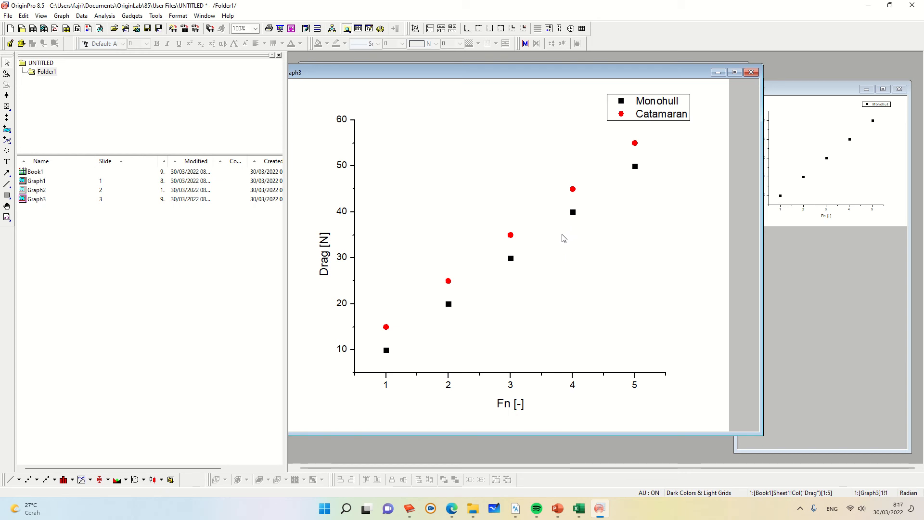
left_click(511, 386)
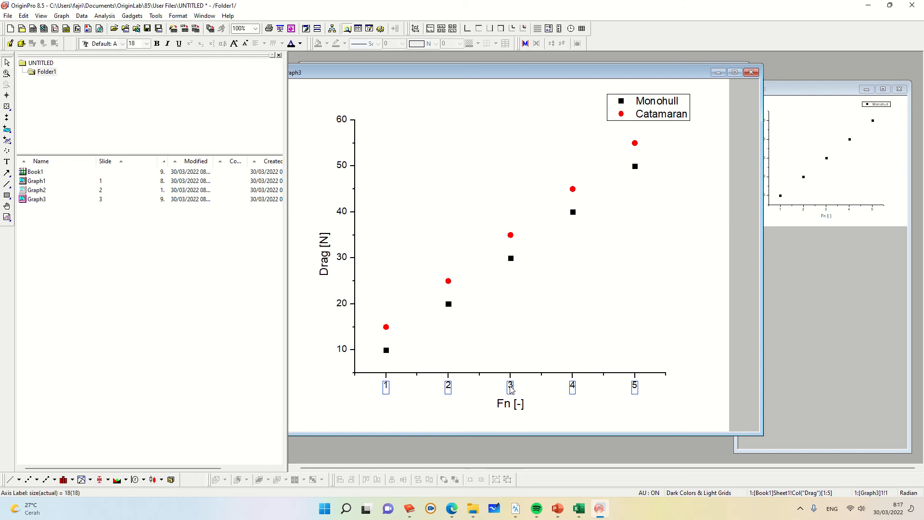
double_click(511, 388)
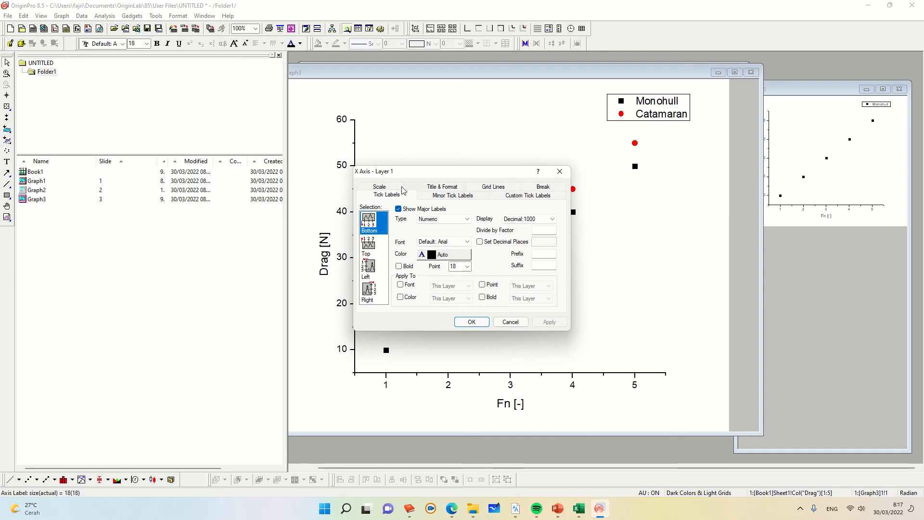
left_click(380, 187)
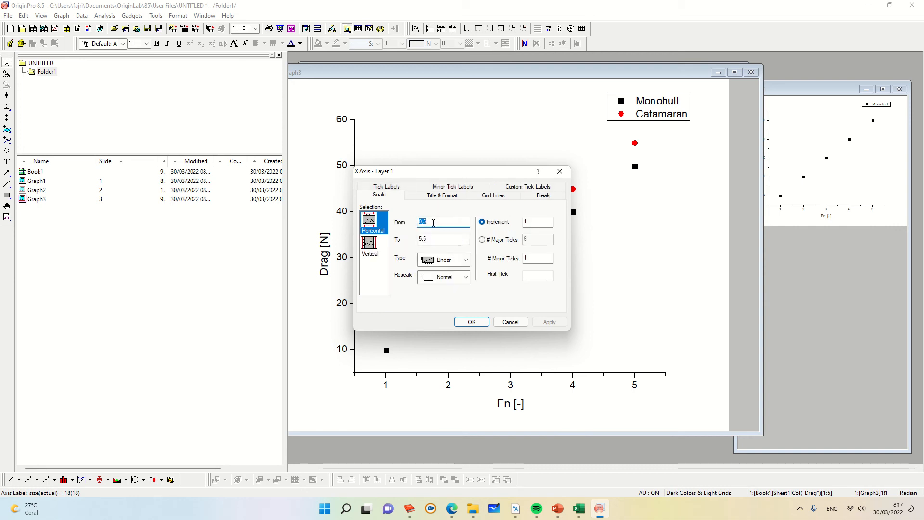
left_click(537, 223)
left_click(543, 321)
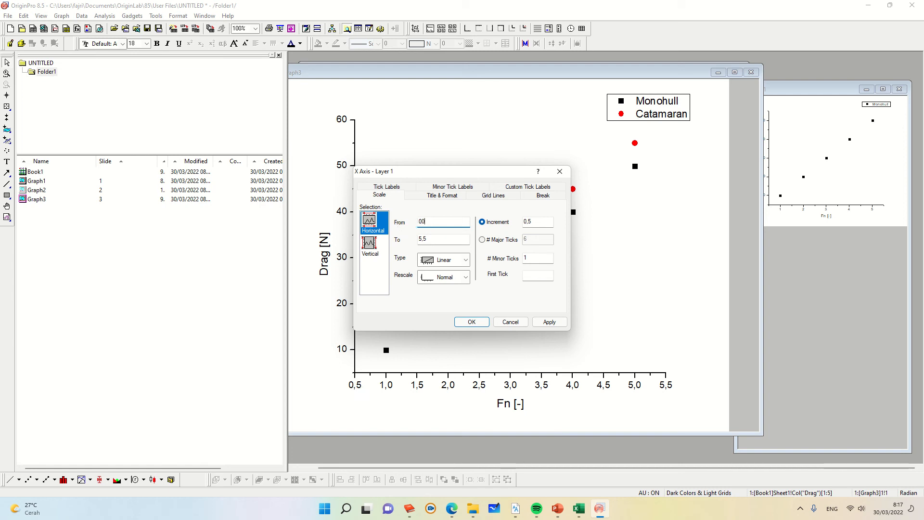
left_click(549, 321)
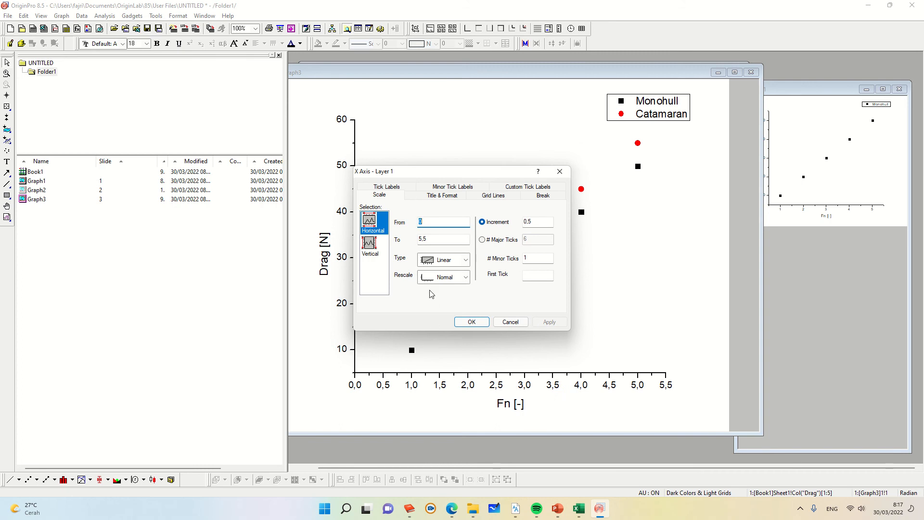
left_click(533, 222)
type("1")
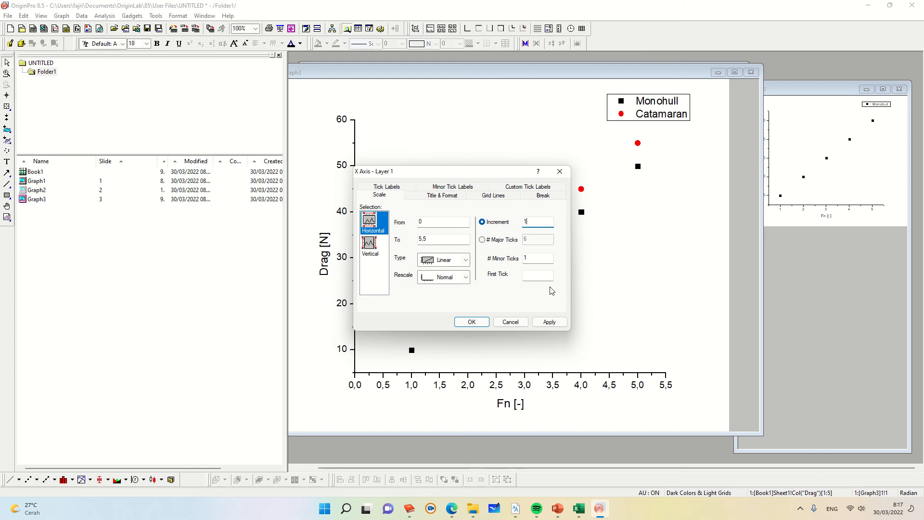
left_click(549, 321)
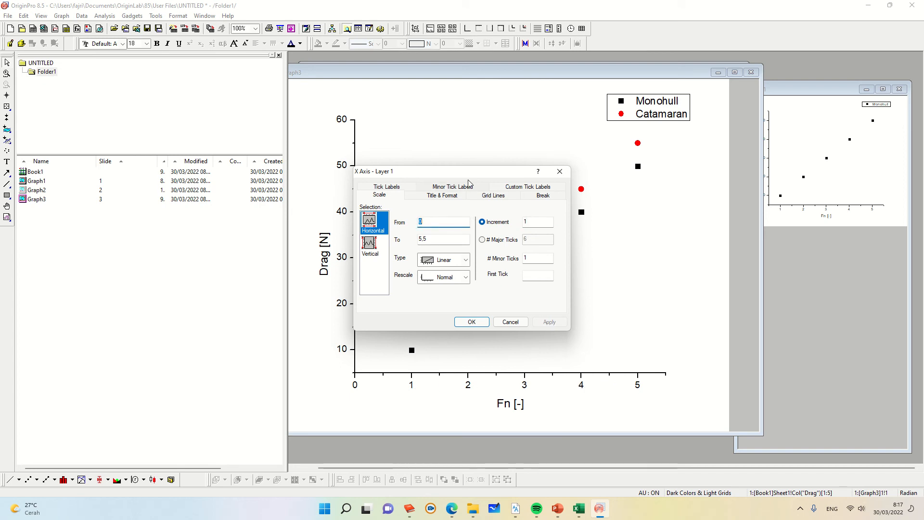
left_click_drag(490, 174, 560, 166)
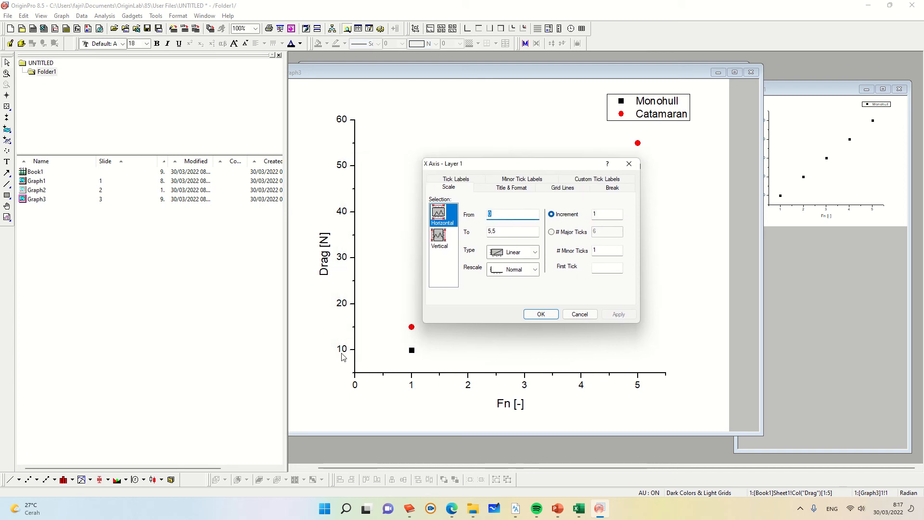
left_click(541, 314)
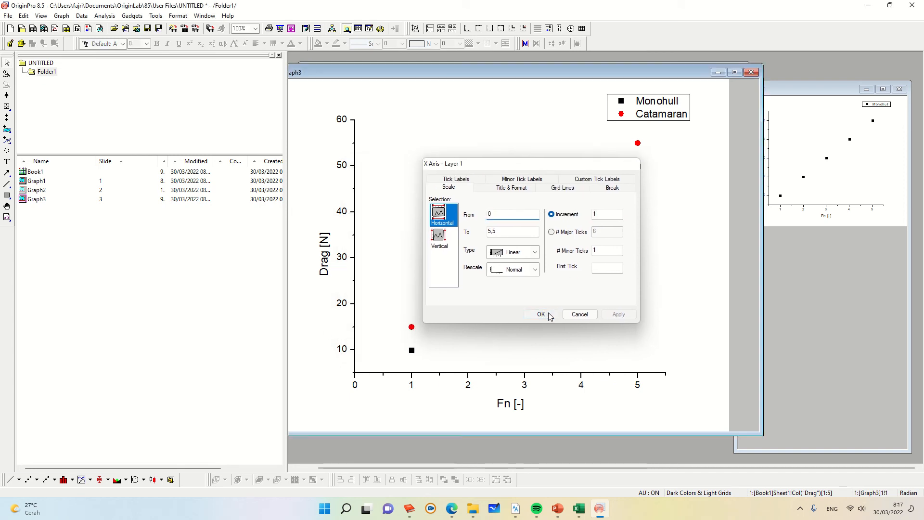
Step: Set the Y axis scale to start from 0 and apply it
double_click(345, 309)
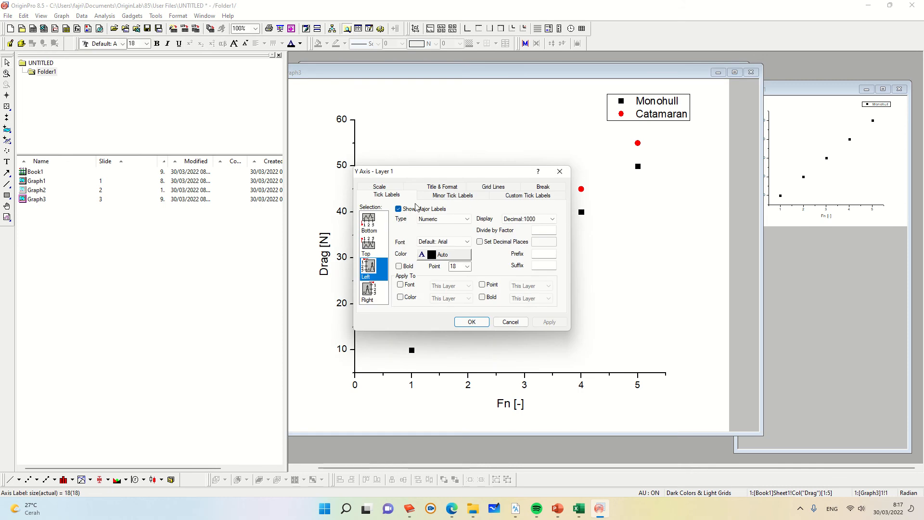
left_click(392, 189)
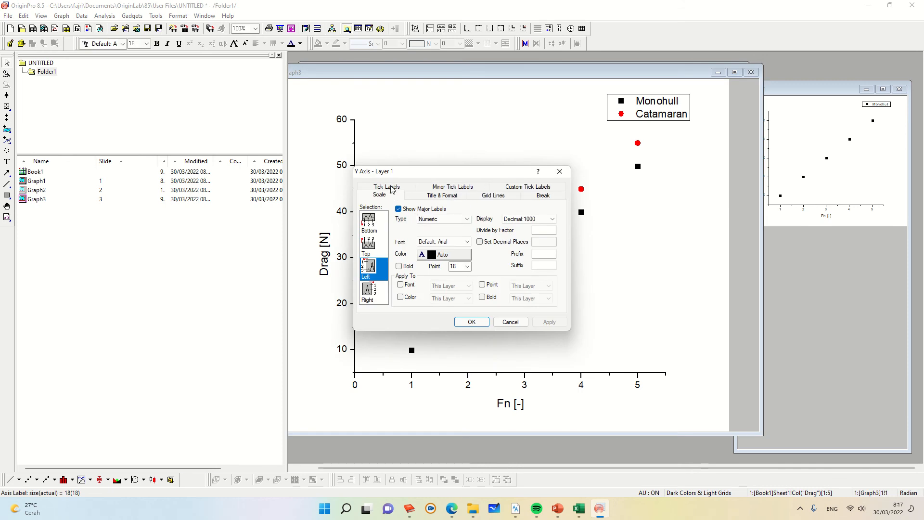
type("0")
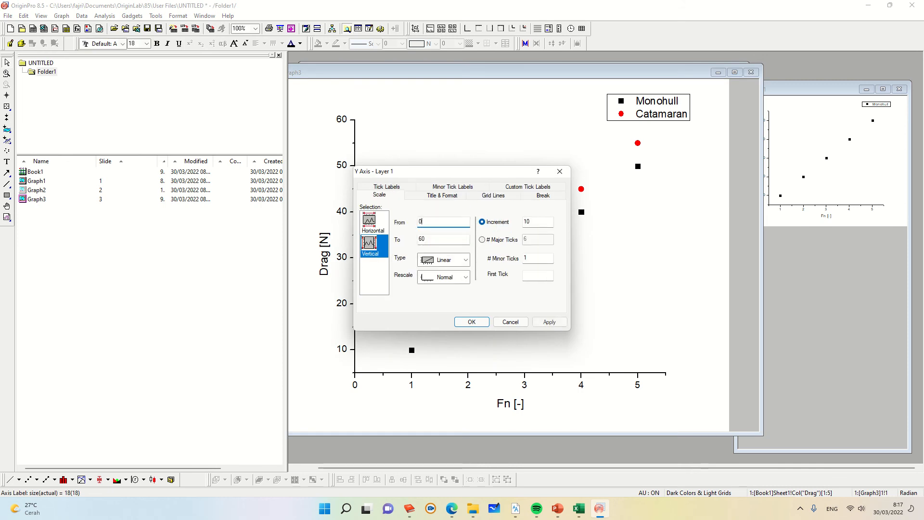
left_click(557, 325)
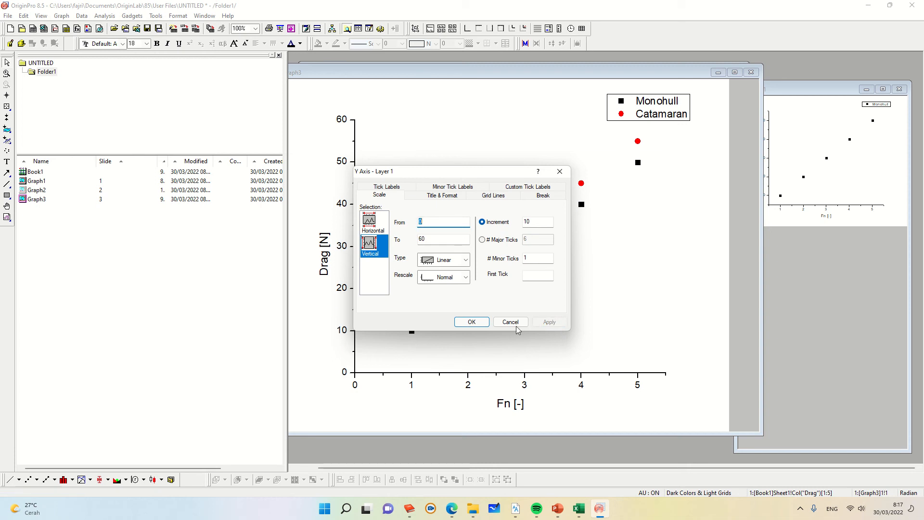
left_click(470, 322)
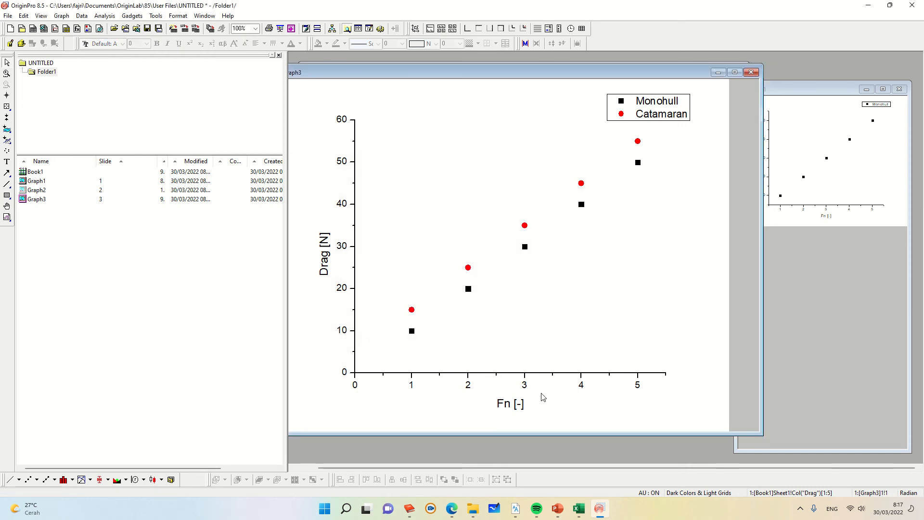
Step: Examine the X axis title text and the X axis Title & Format settings
double_click(518, 388)
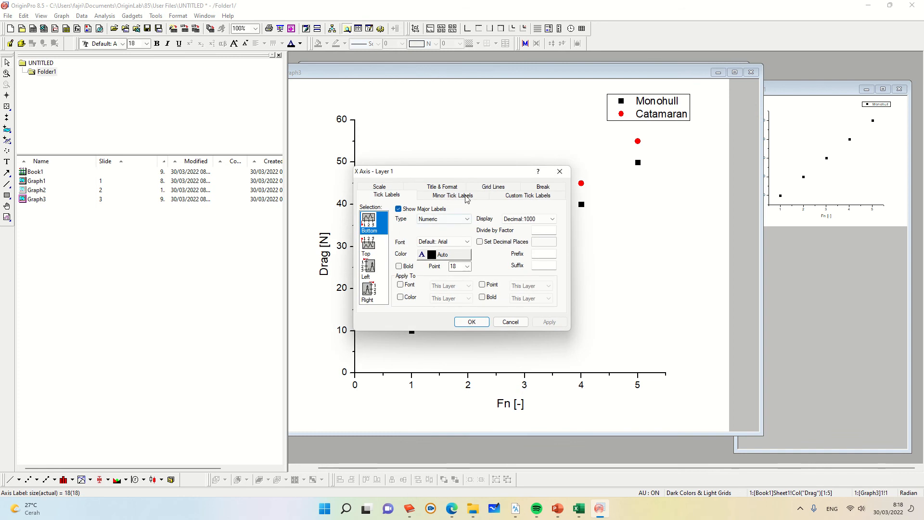
left_click(560, 172)
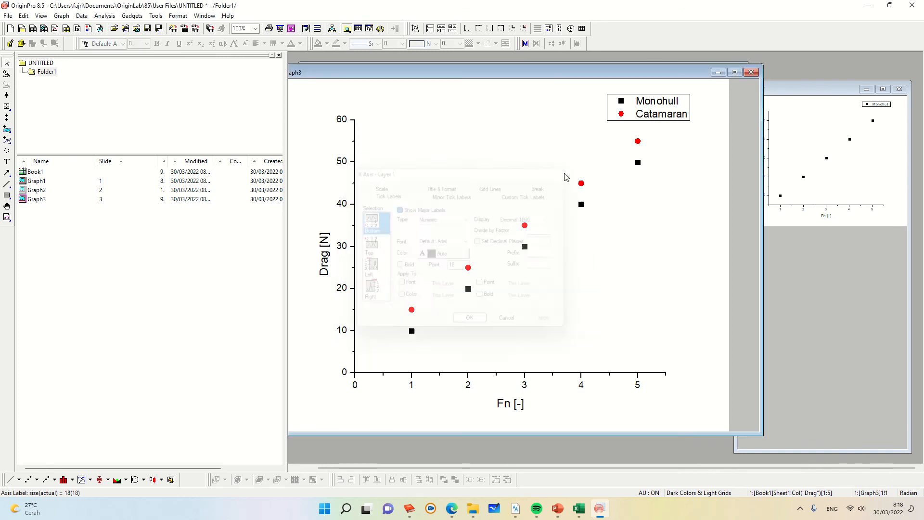
double_click(510, 406)
left_click(592, 415)
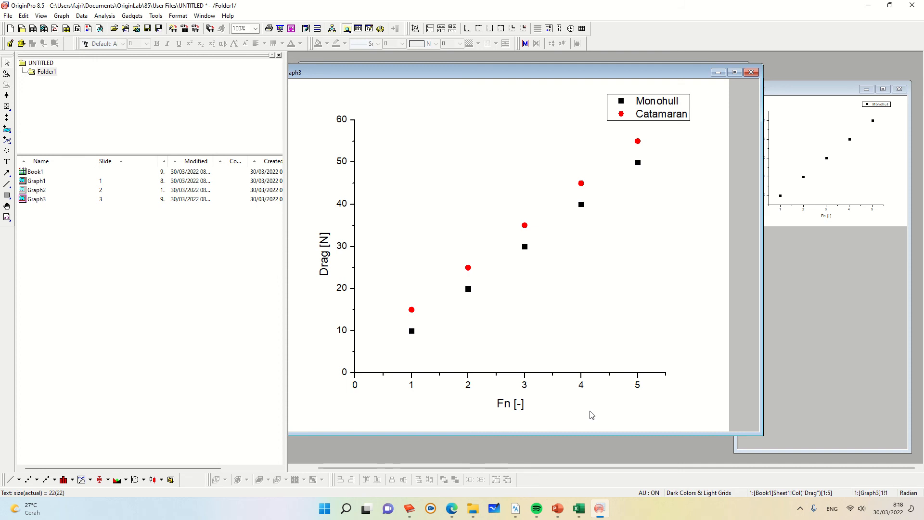
double_click(510, 412)
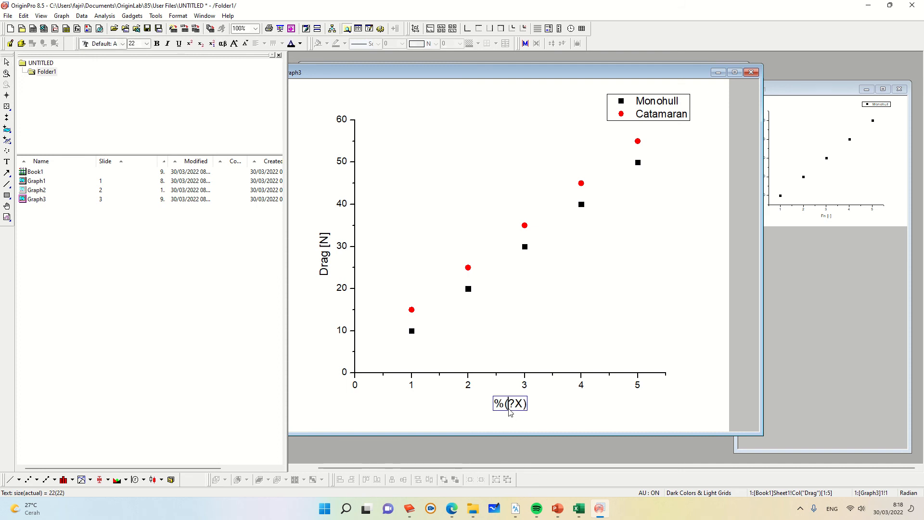
left_click(619, 414)
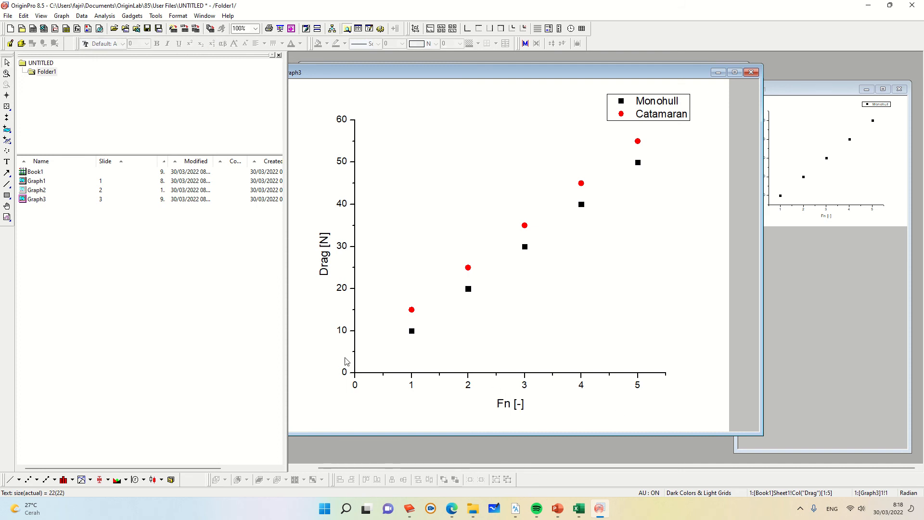
double_click(501, 406)
left_click(591, 411)
double_click(522, 407)
left_click(535, 412)
double_click(527, 388)
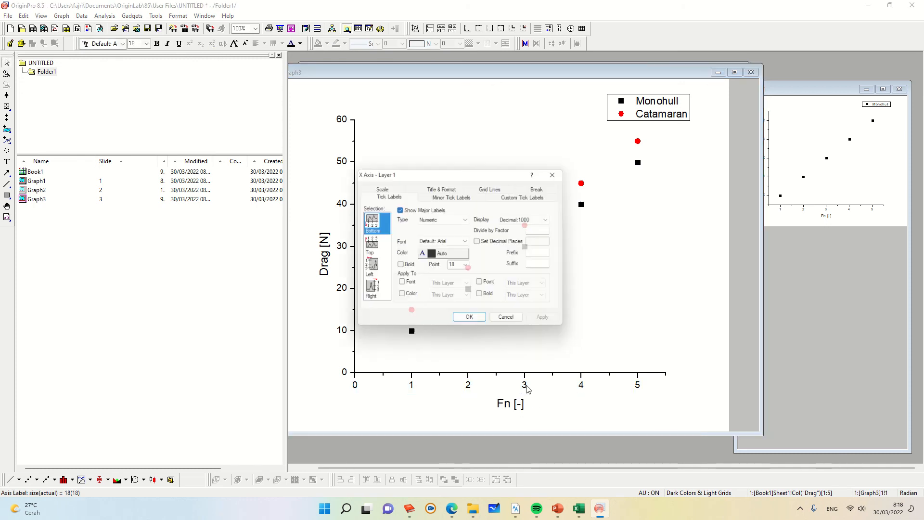
left_click(443, 187)
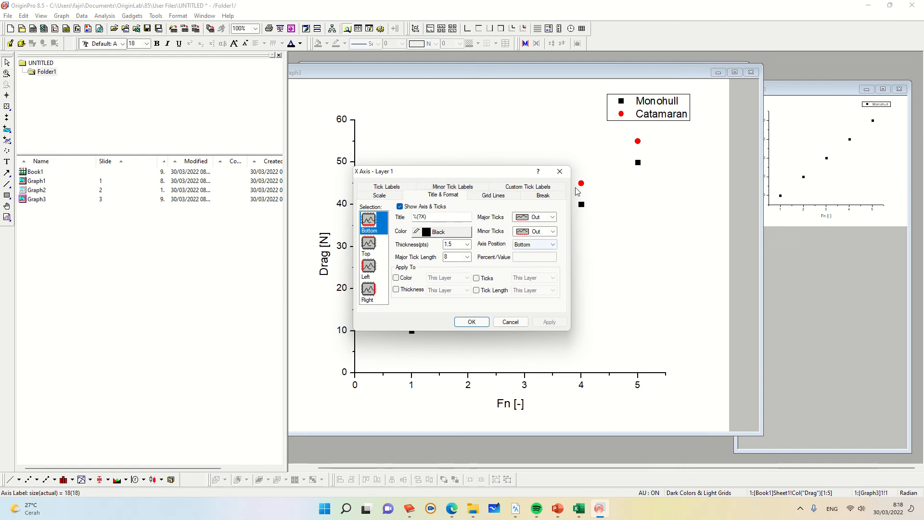
left_click(560, 171)
right_click(323, 264)
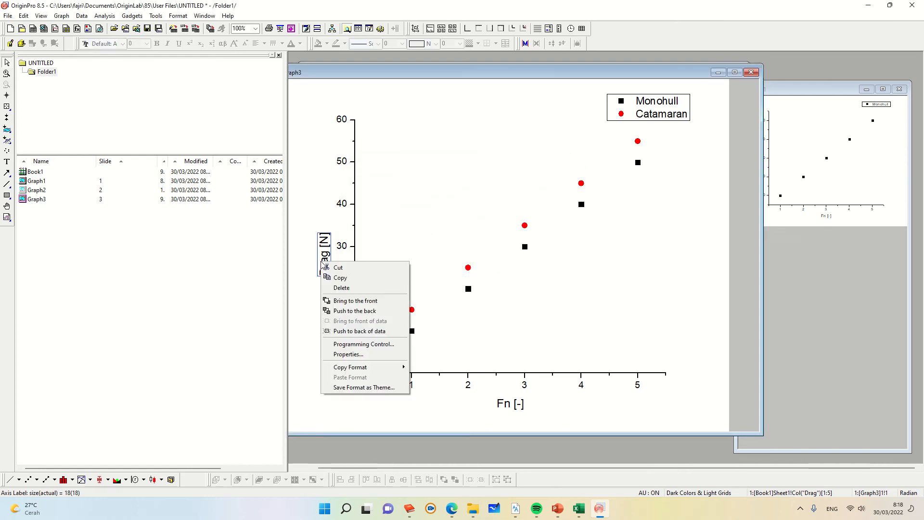
left_click(348, 354)
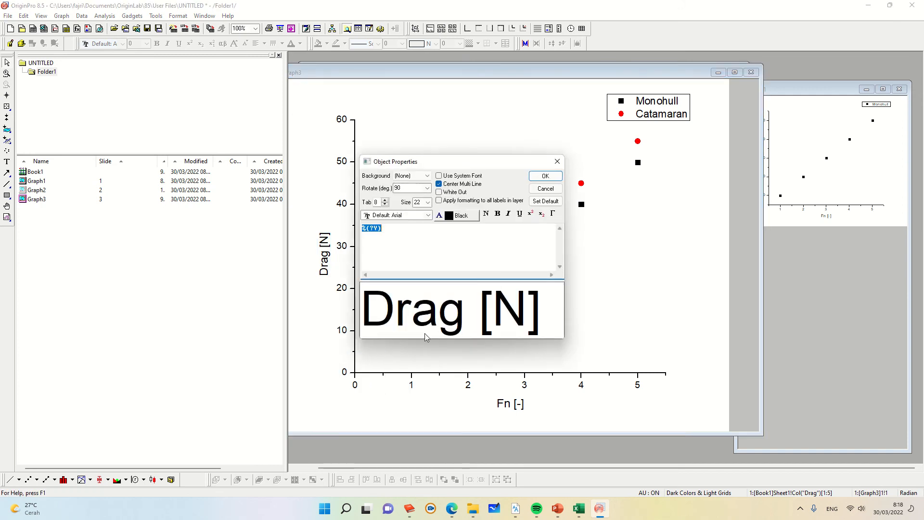
left_click(427, 217)
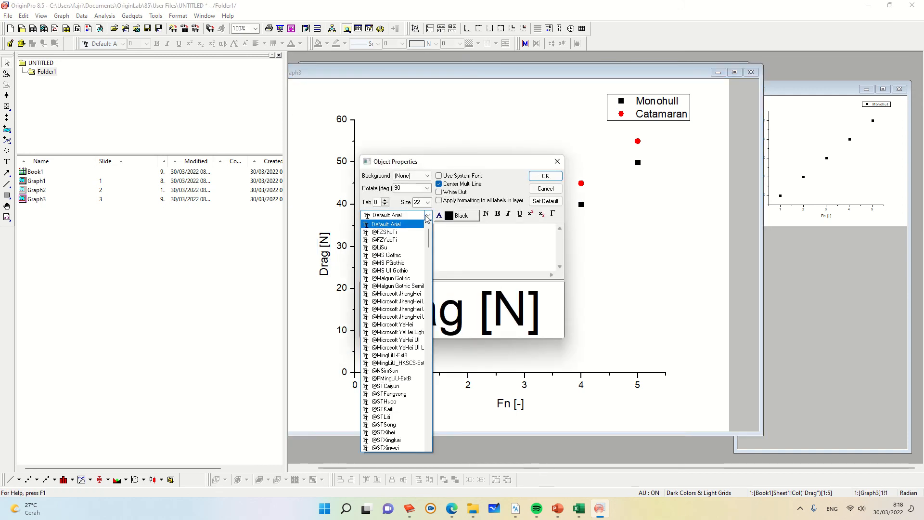
left_click(385, 248)
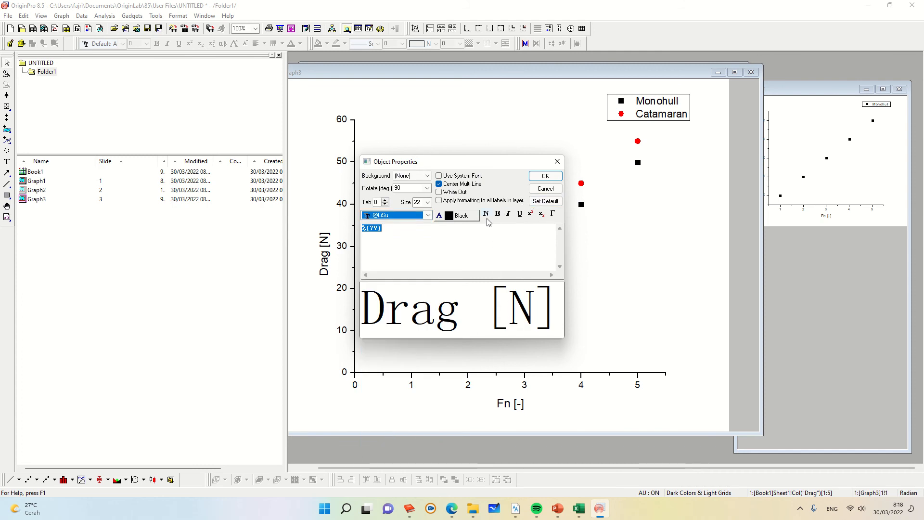
left_click(440, 200)
left_click(549, 178)
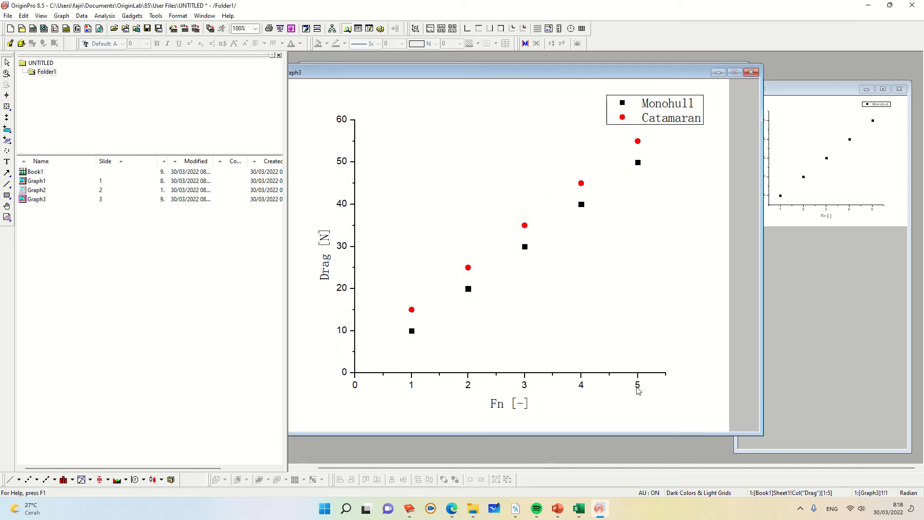
Step: Move the legend down to the lower right of the plot area
left_click(684, 124)
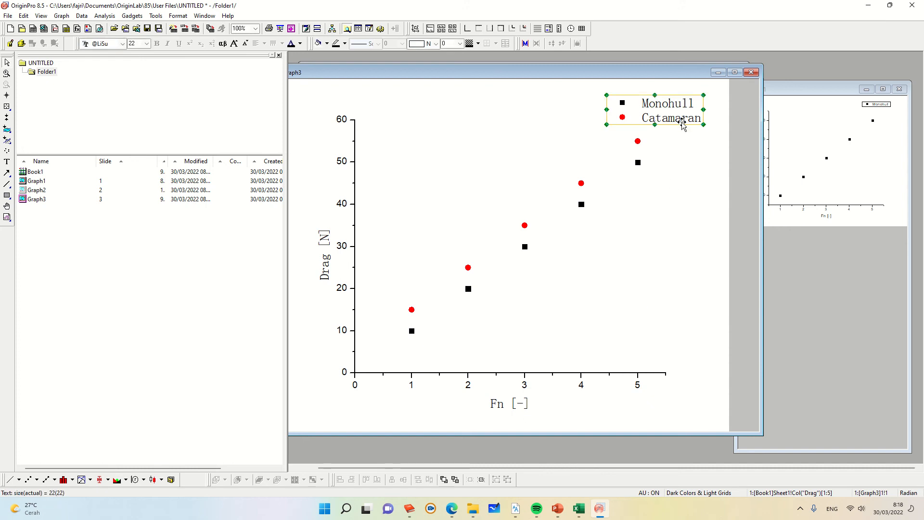
left_click_drag(683, 124, 644, 347)
left_click(612, 398)
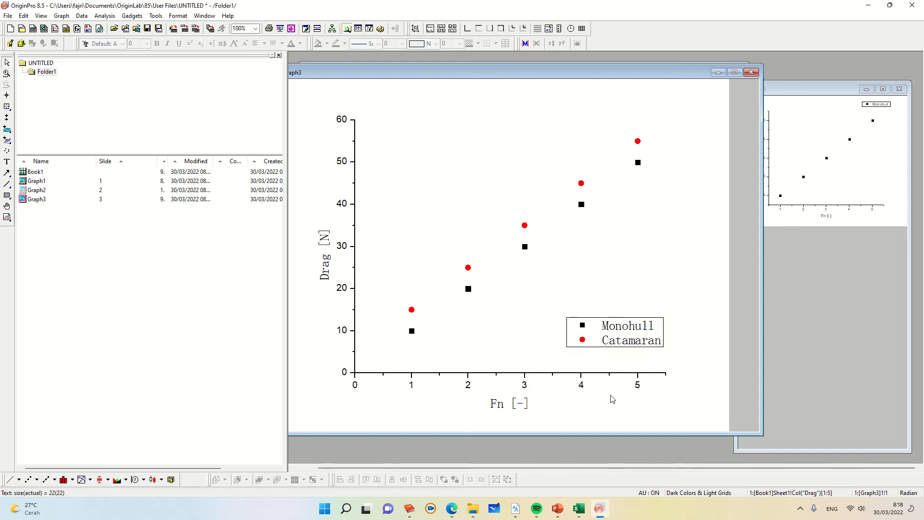
Step: Examine the X axis Tick Labels, Title & Format, Grid Lines and Scale settings, closing the dialog without changes
double_click(638, 386)
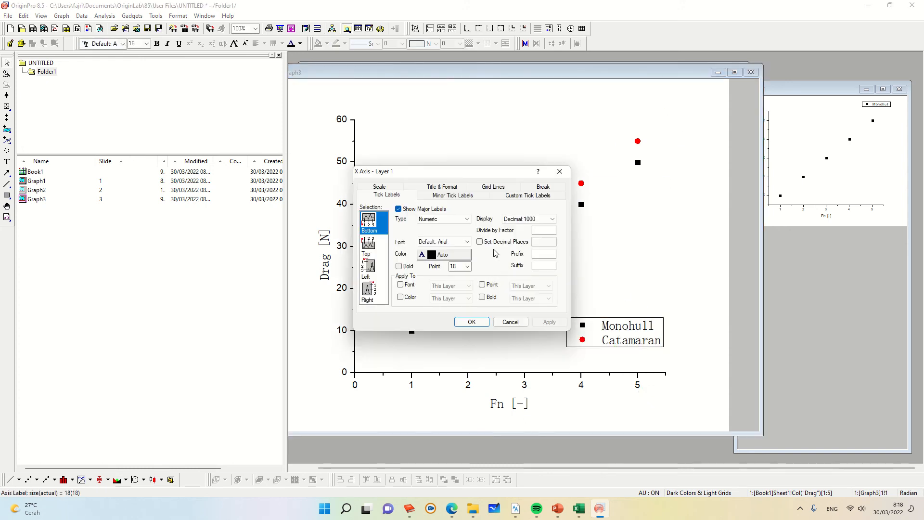
left_click(429, 189)
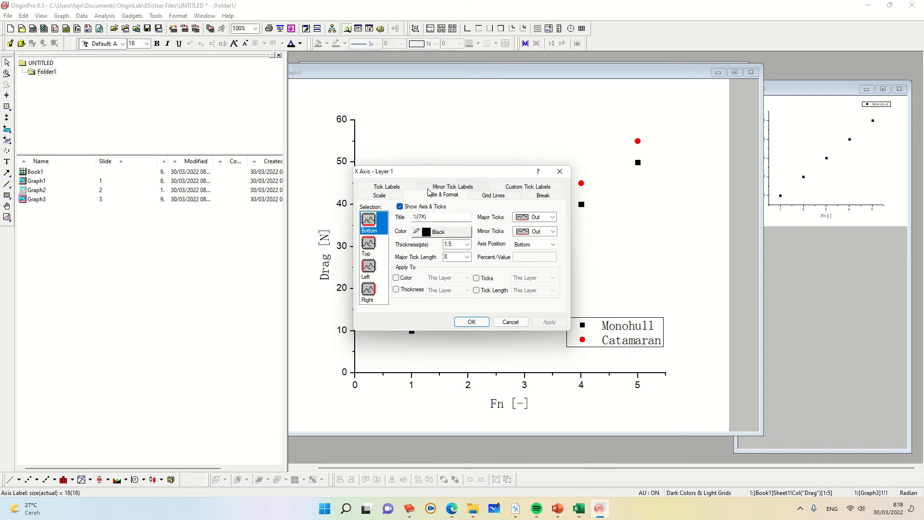
left_click(454, 220)
left_click(541, 195)
left_click(500, 195)
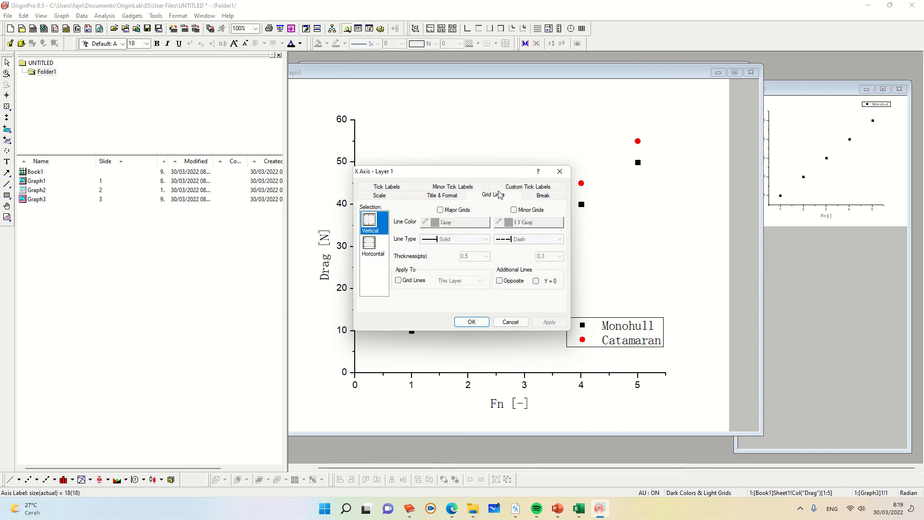
left_click(516, 189)
left_click(387, 189)
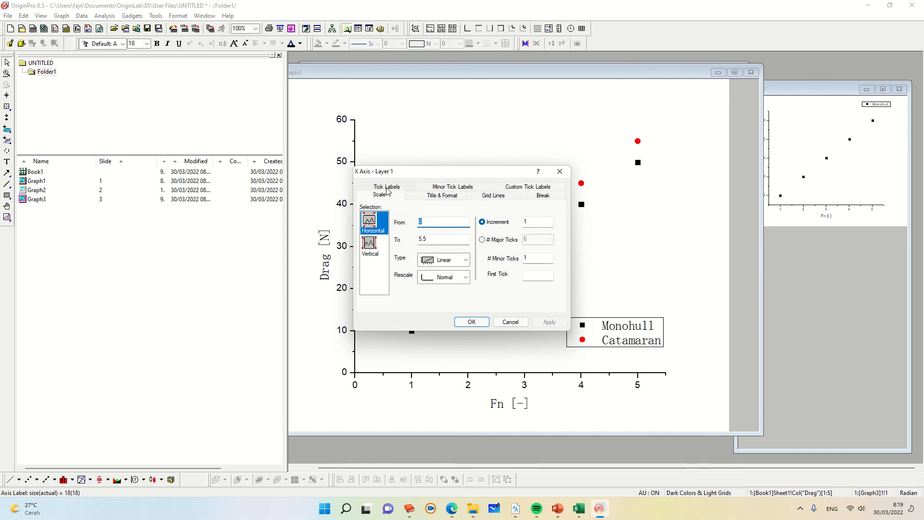
left_click(433, 199)
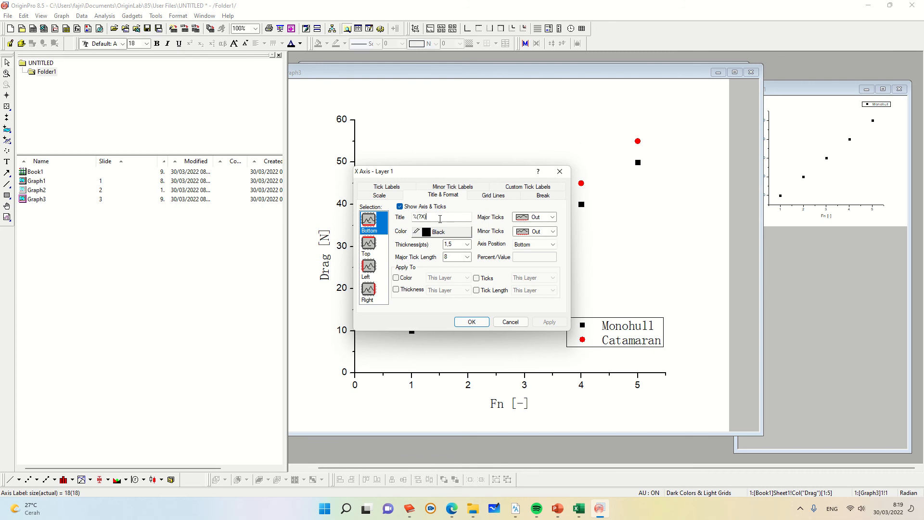
double_click(420, 216)
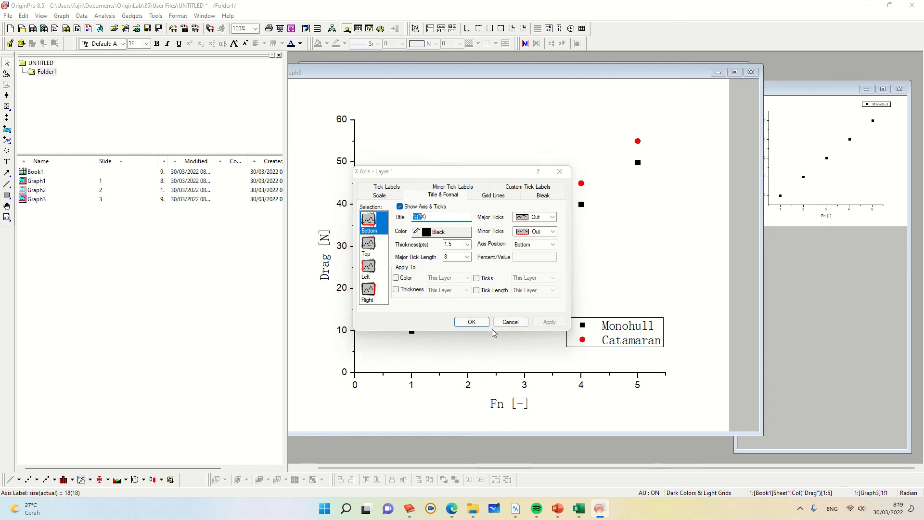
key("Return")
Step: Reopen the X axis properties and browse its Scale, Title & Format, Grid Lines, Break and Tick Labels settings before closing
right_click(524, 388)
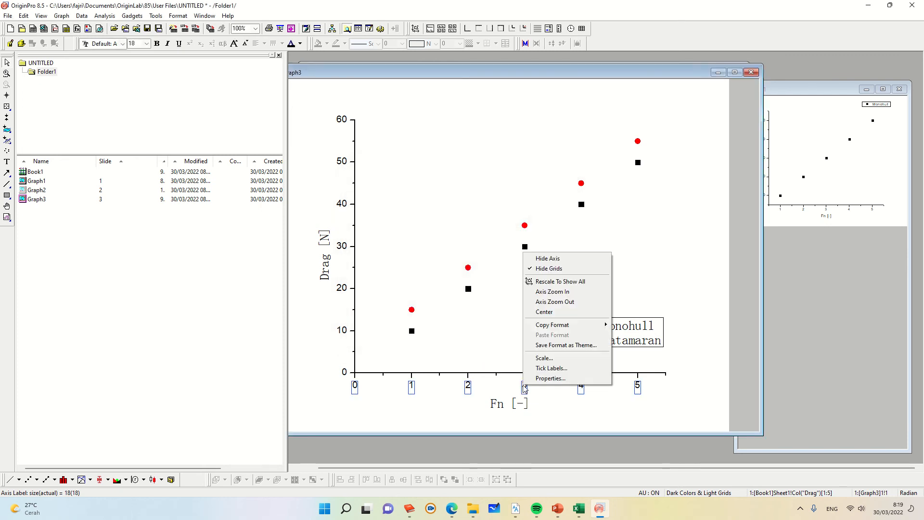
left_click(538, 380)
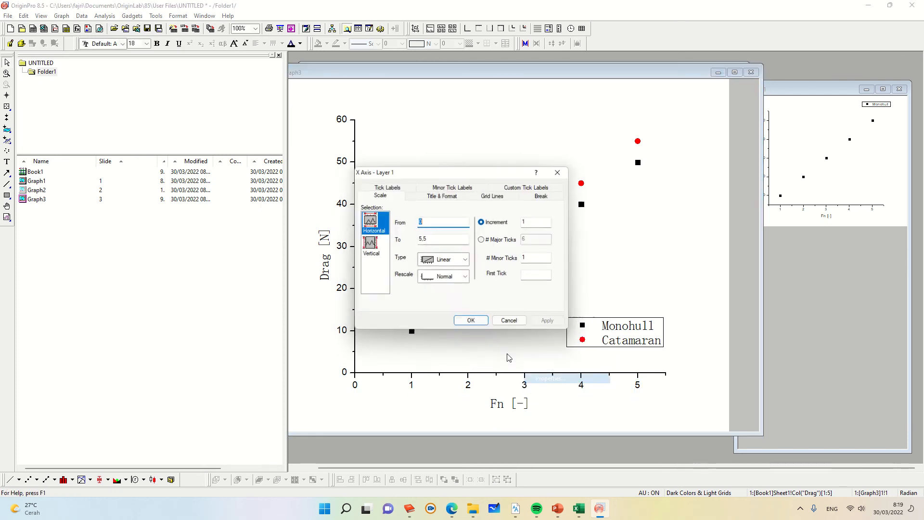
left_click(452, 199)
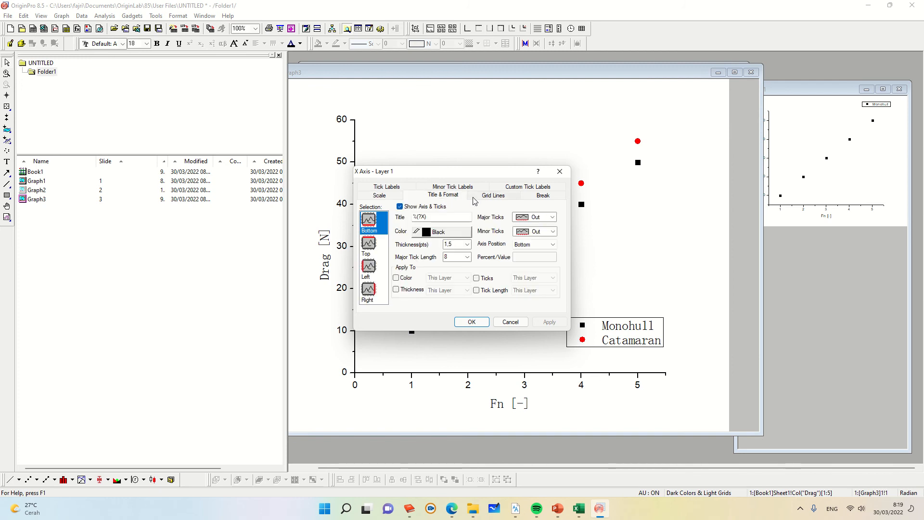
left_click(492, 196)
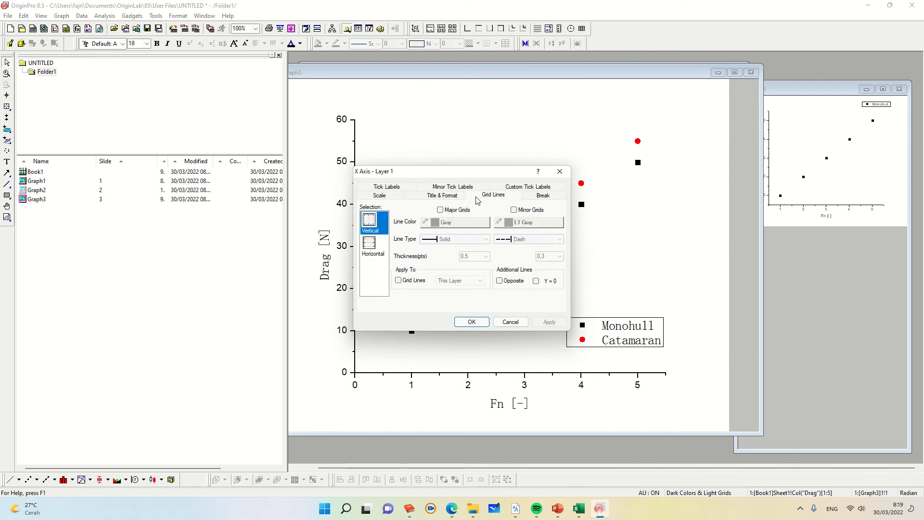
left_click(534, 198)
left_click(528, 190)
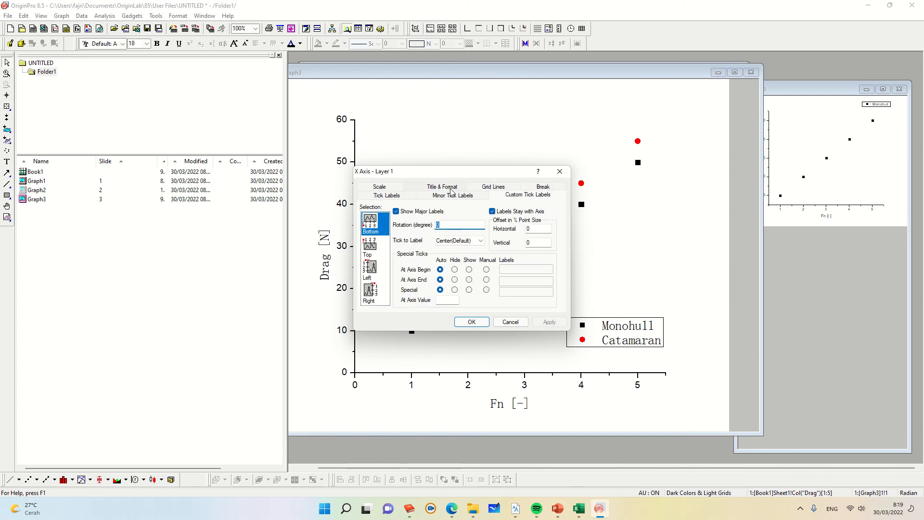
left_click(390, 189)
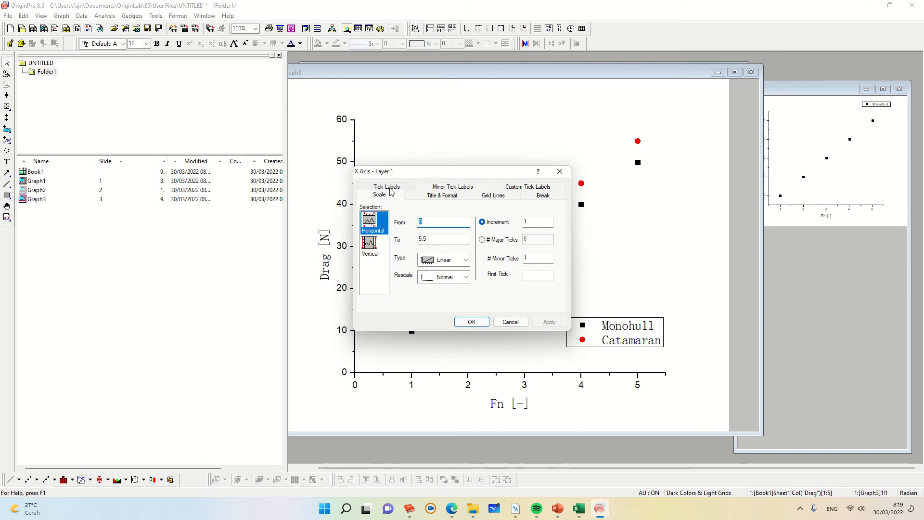
left_click(559, 171)
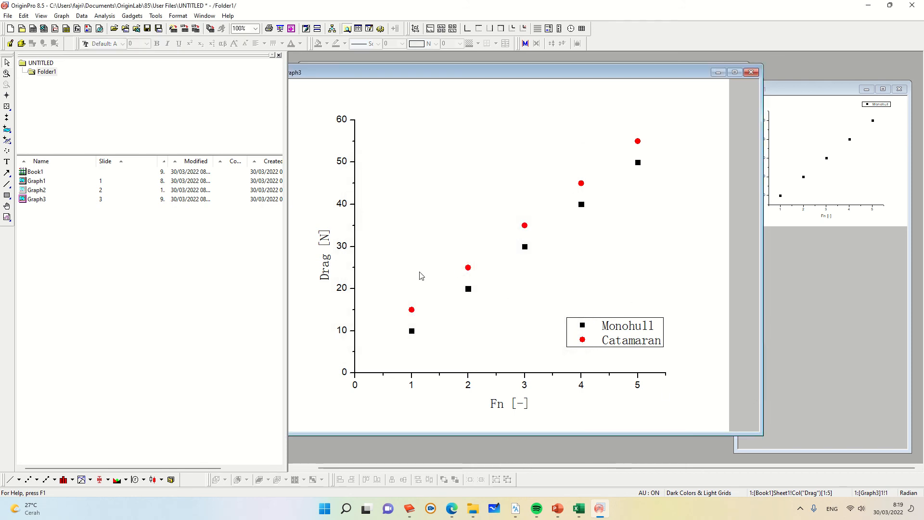
Step: Hide the Catamaran plot and set the Monohull symbol interior to Half Up in Plot Details
double_click(525, 248)
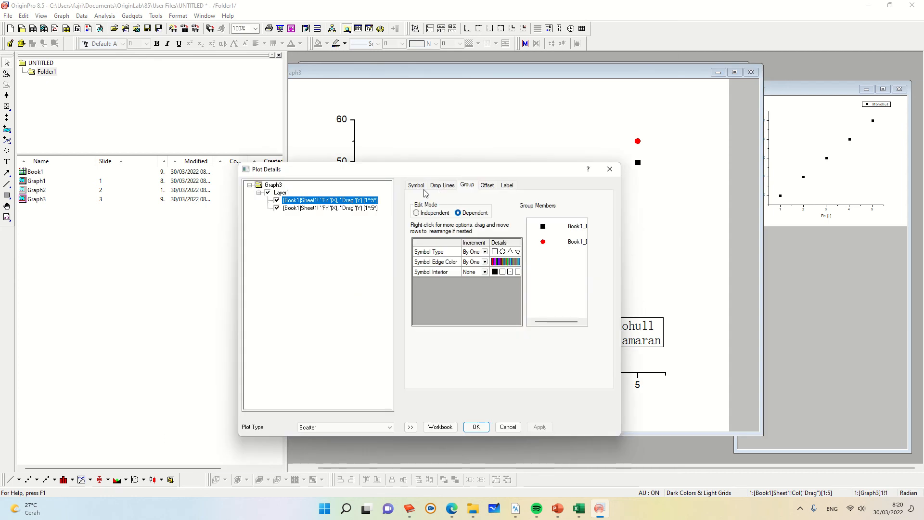
left_click(610, 169)
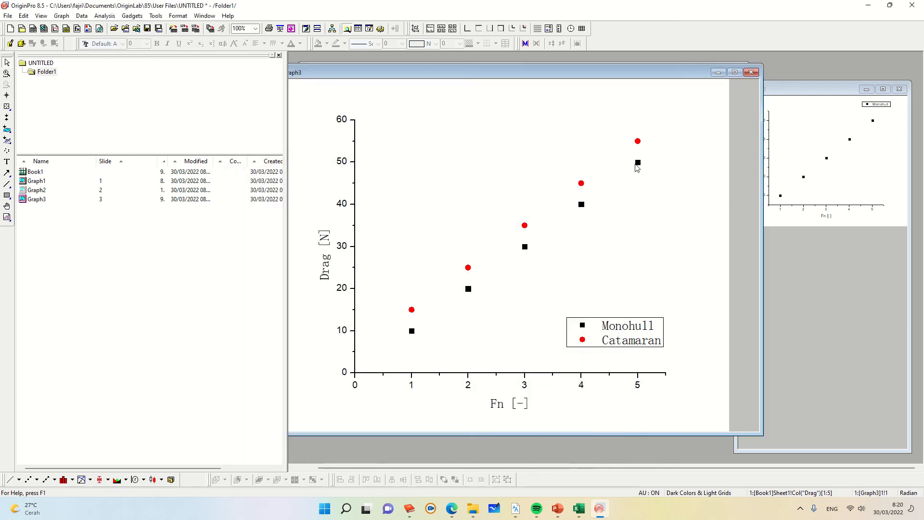
double_click(638, 164)
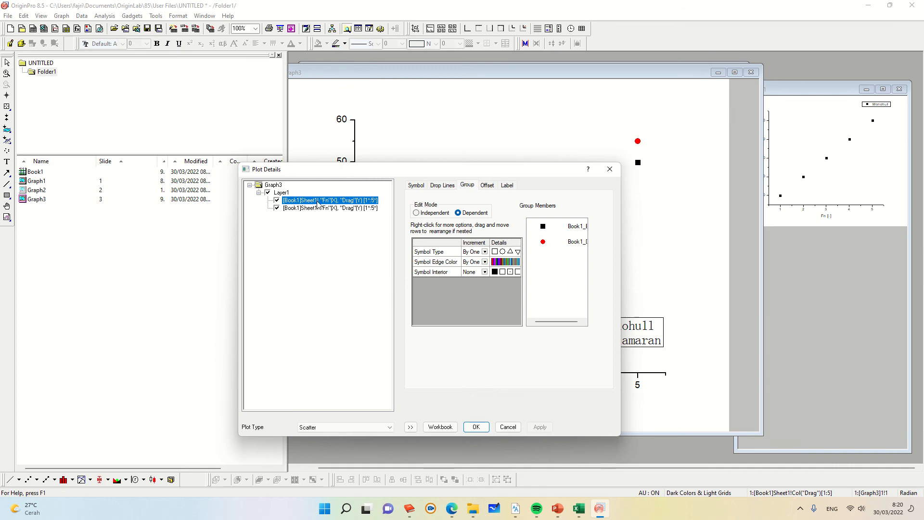
left_click(277, 208)
left_click(307, 201)
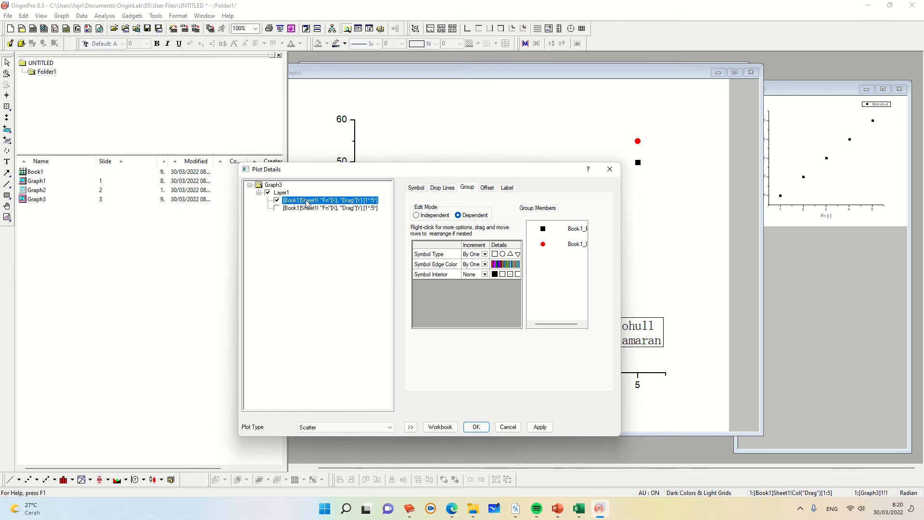
left_click(412, 188)
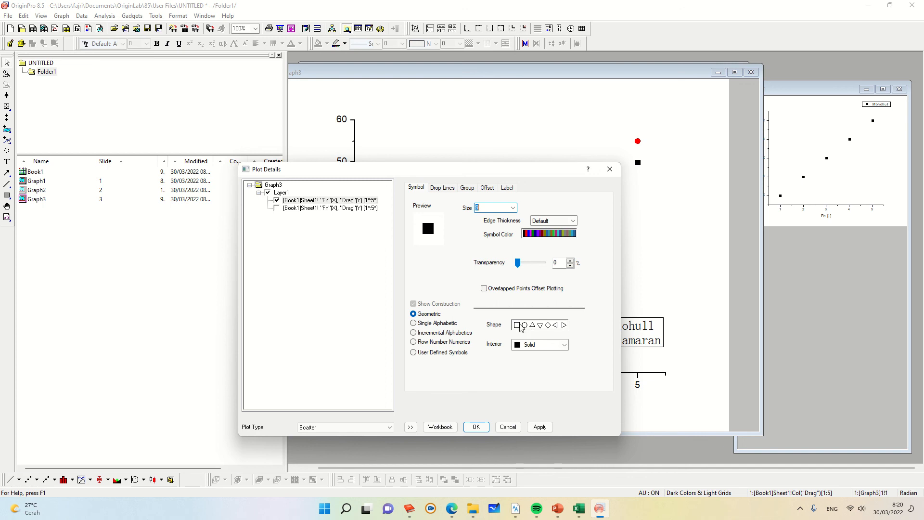
left_click(414, 324)
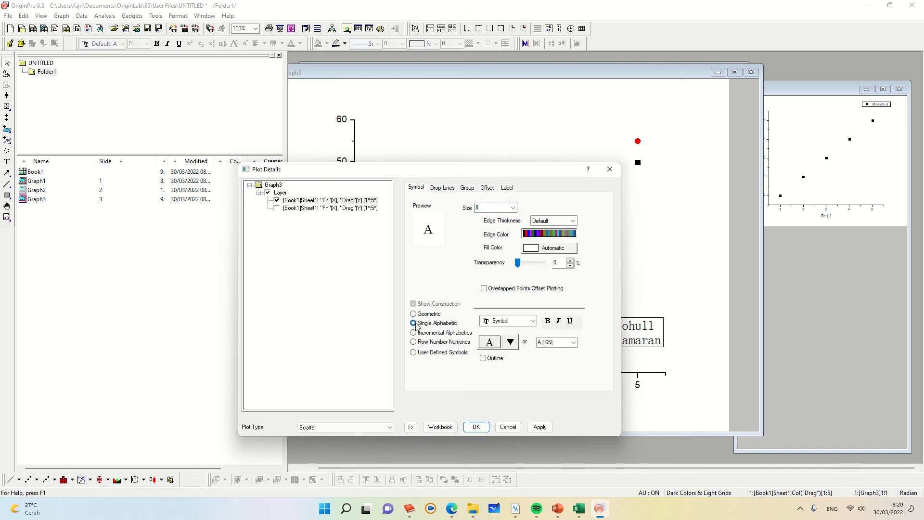
left_click(413, 314)
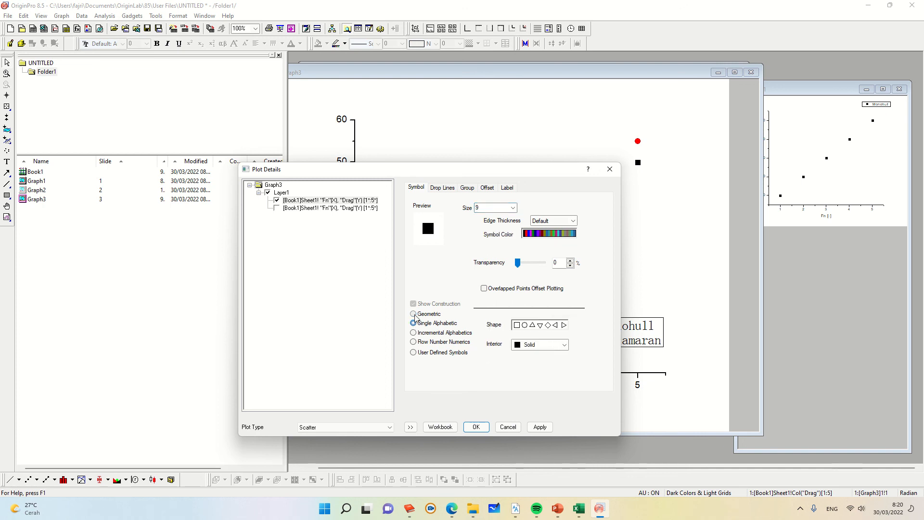
left_click(566, 344)
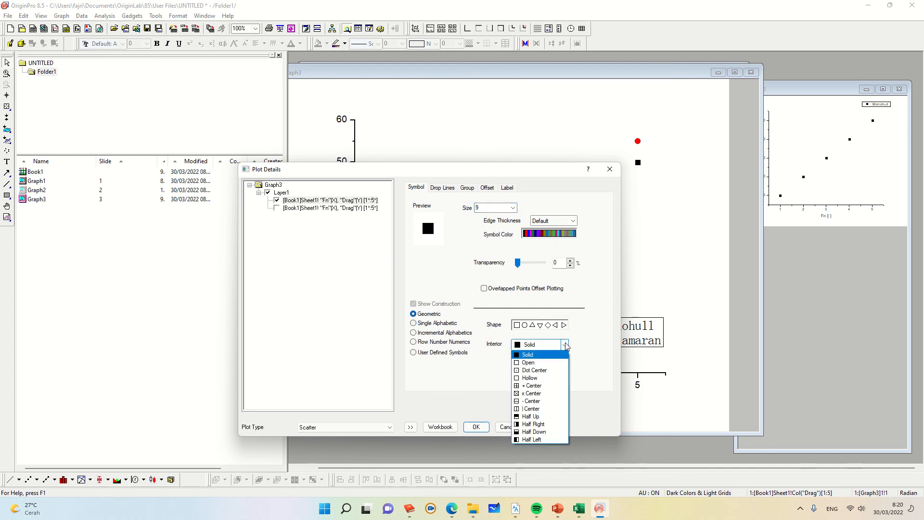
left_click(534, 409)
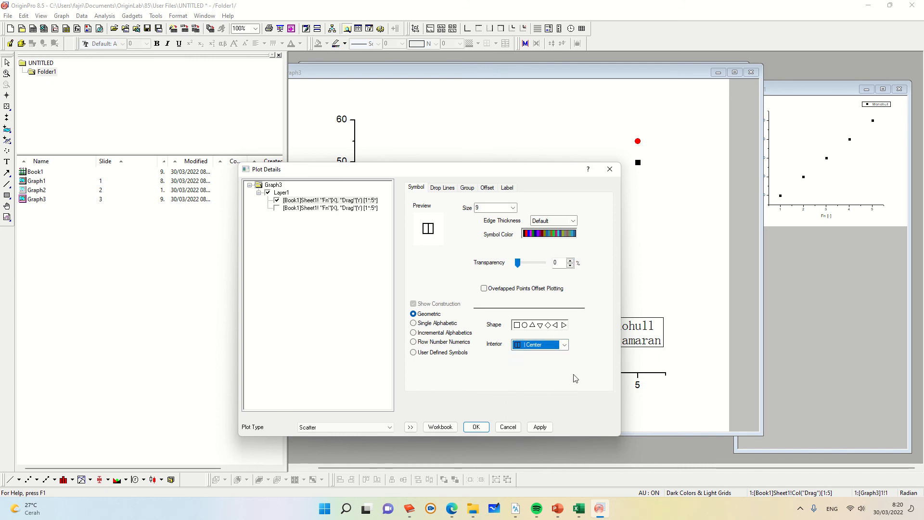
left_click(564, 345)
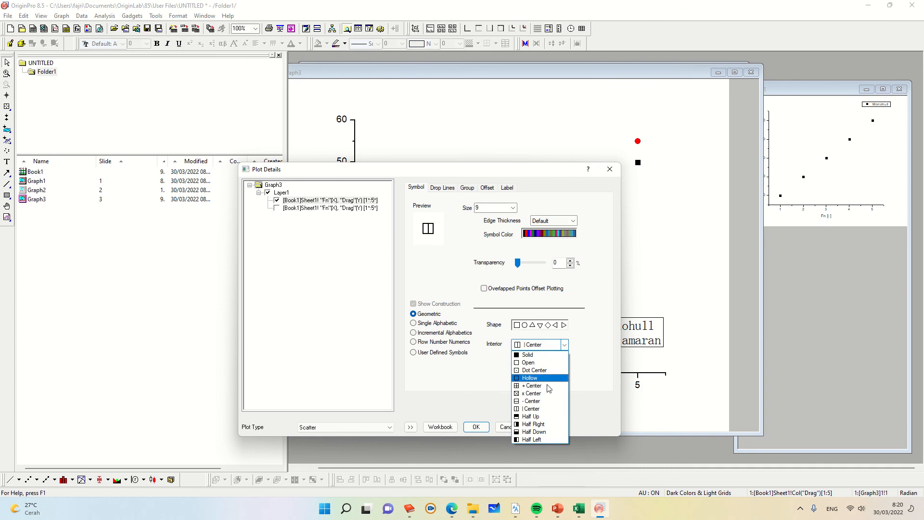
left_click(533, 417)
left_click(572, 221)
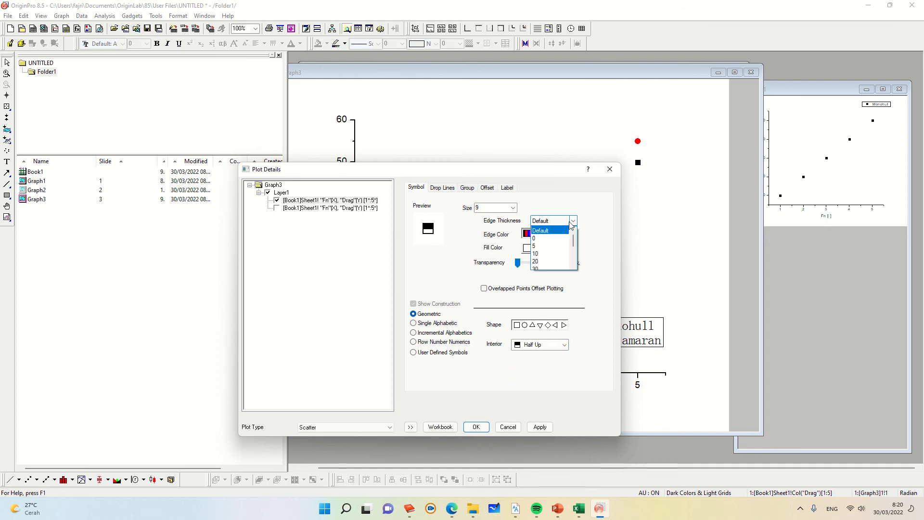
left_click(568, 230)
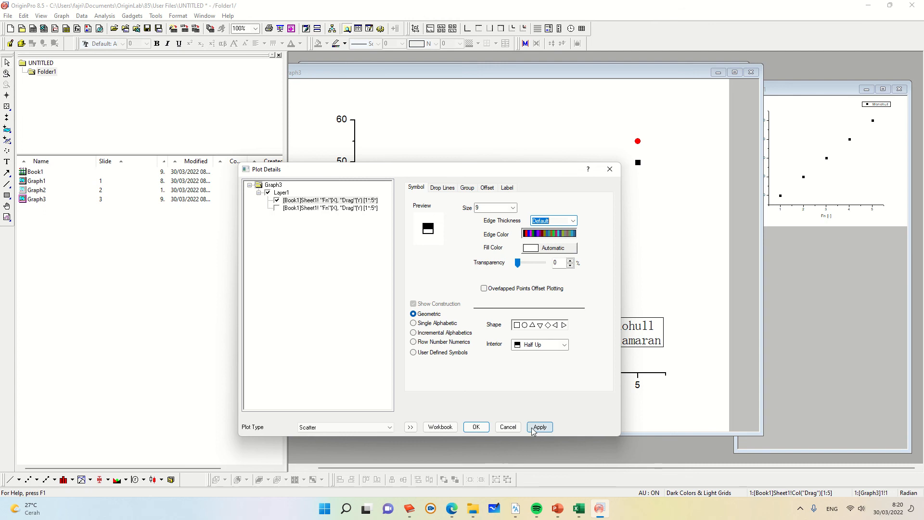
left_click(476, 427)
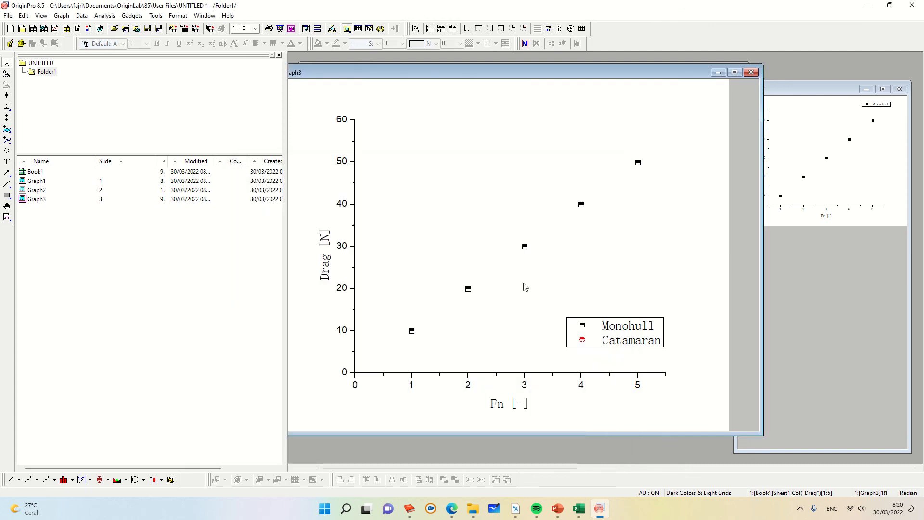
Step: Show the Catamaran plot again in Plot Details
left_click(468, 288)
double_click(468, 288)
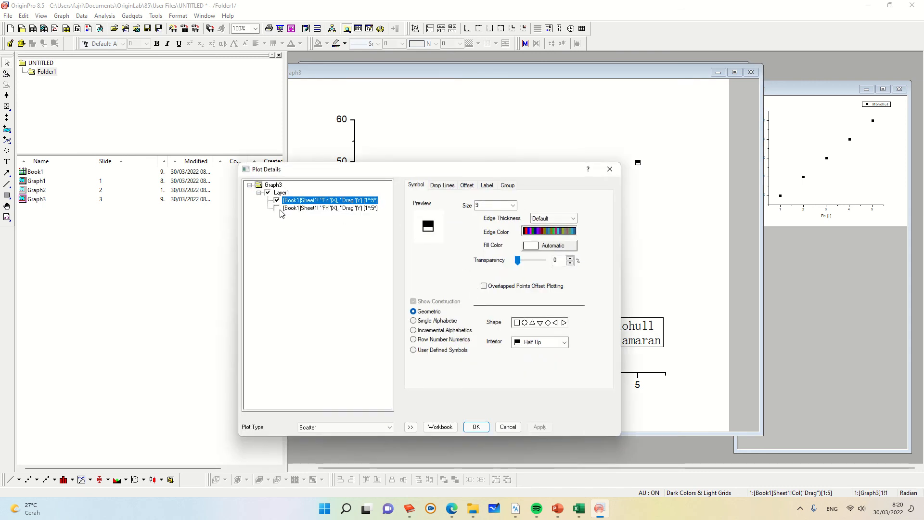
left_click(278, 209)
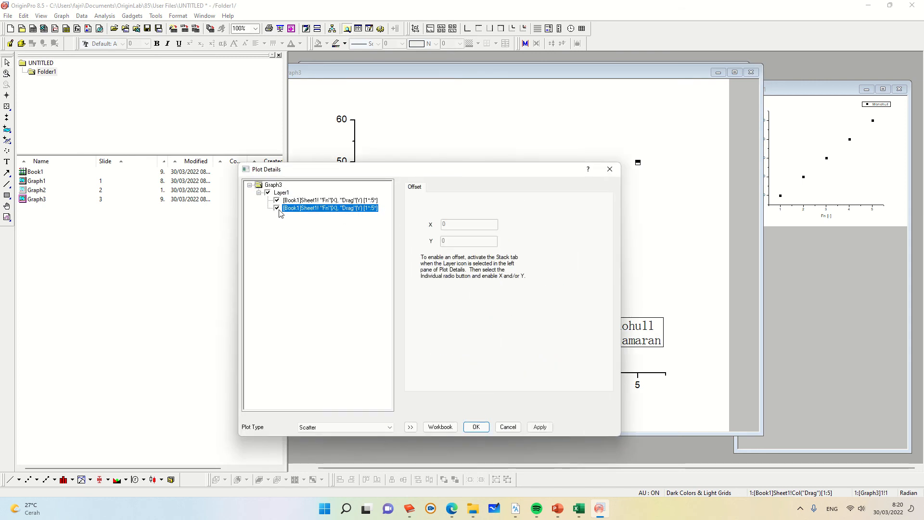
left_click(470, 431)
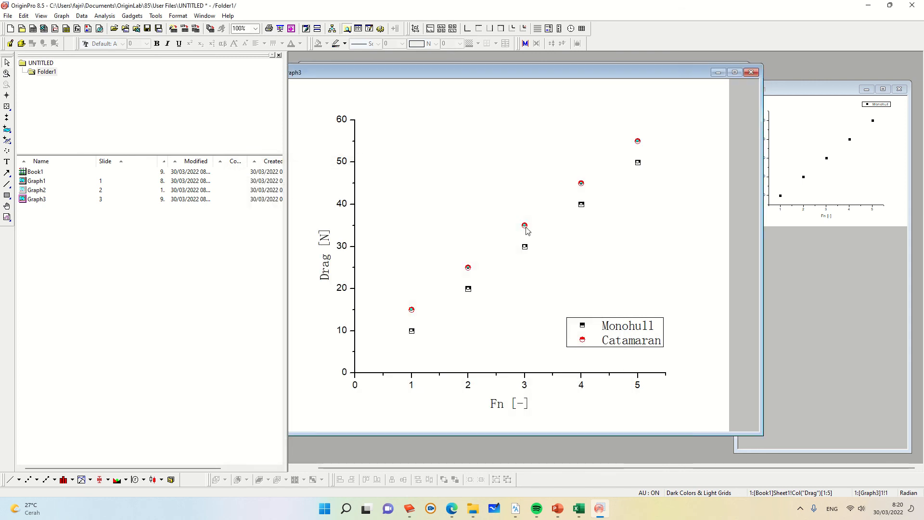
Step: Change the plot type of the data to Line + Symbol and apply it
double_click(525, 226)
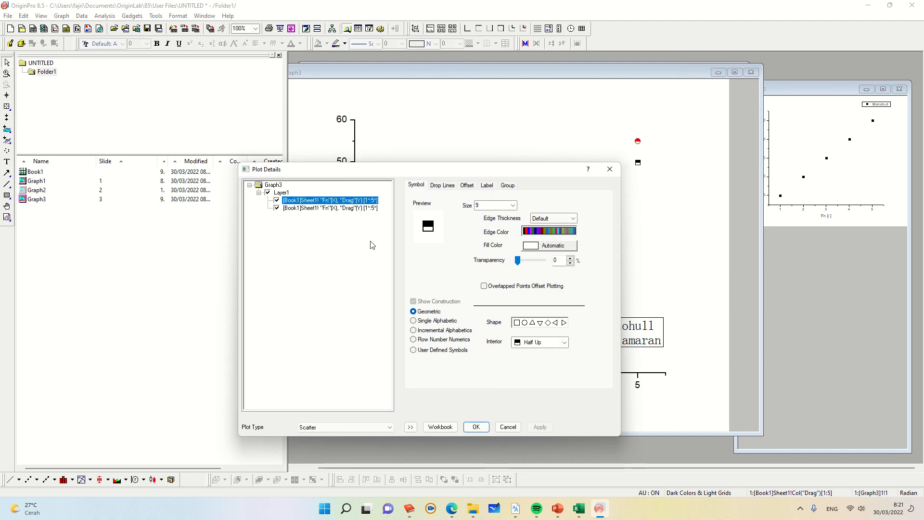
left_click(385, 427)
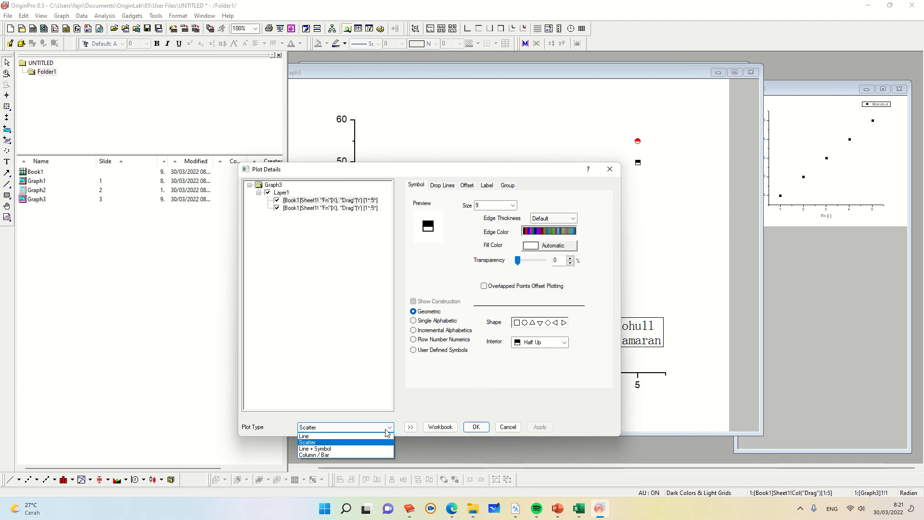
left_click(360, 448)
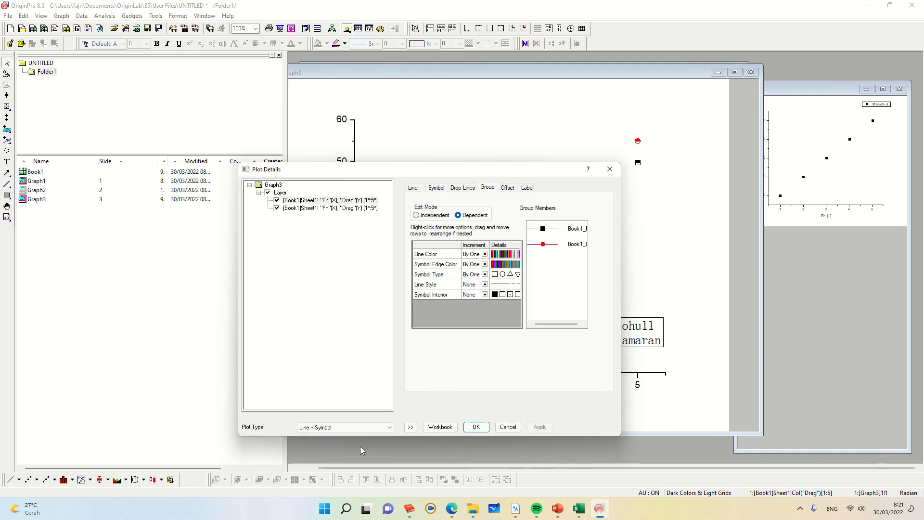
left_click(414, 187)
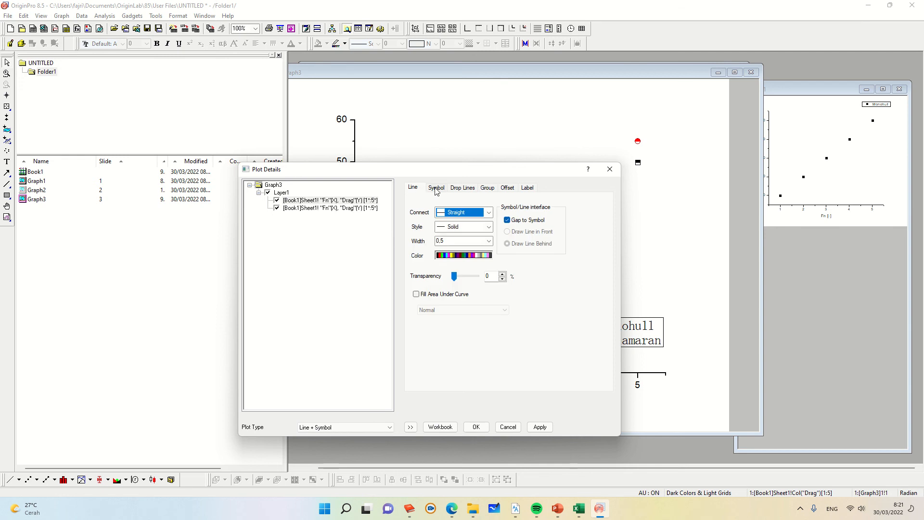
left_click(437, 187)
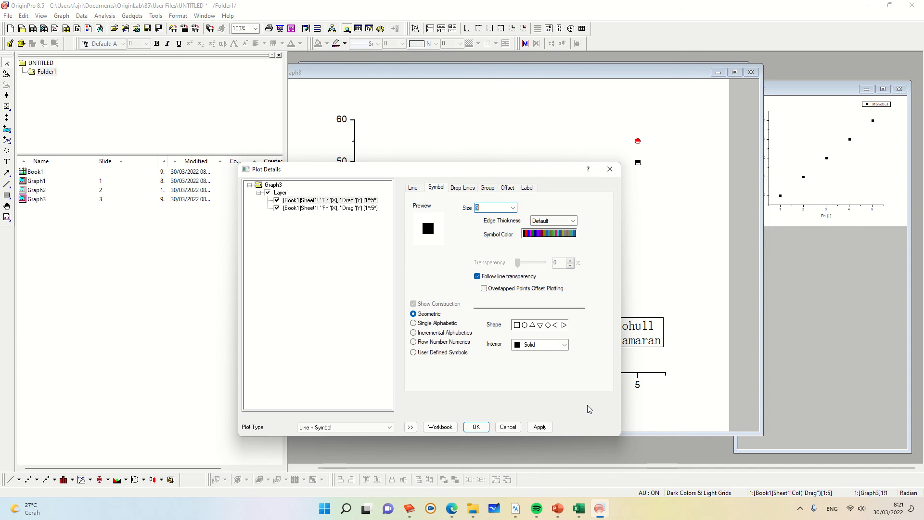
left_click(539, 427)
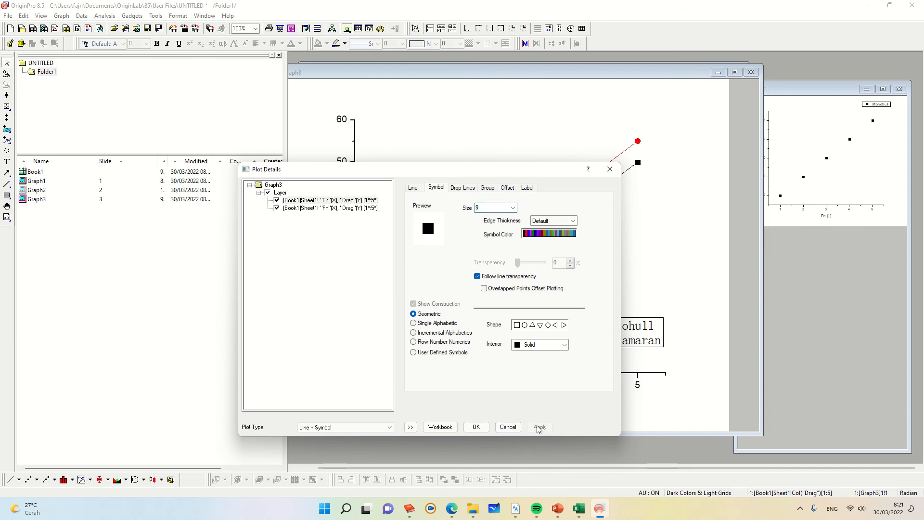
Step: Close Plot Details to keep the Line + Symbol plot settings on the graph
left_click(476, 427)
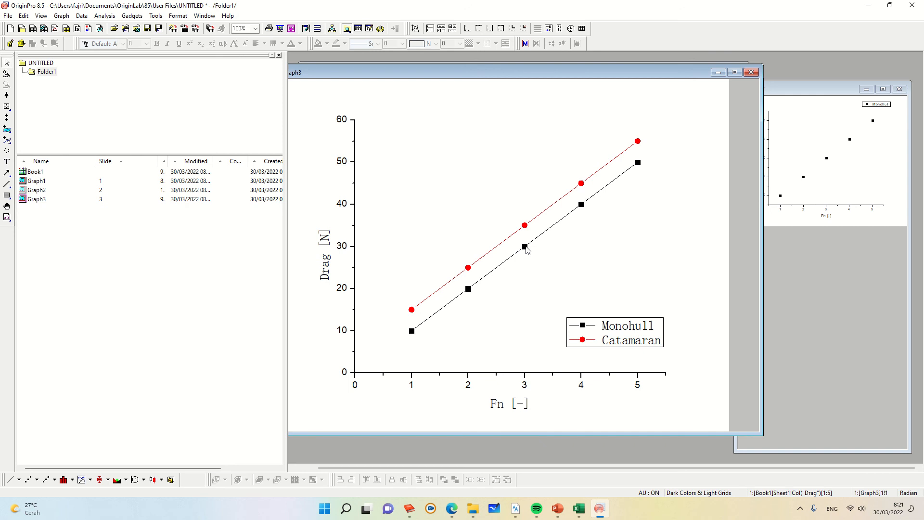
right_click(564, 259)
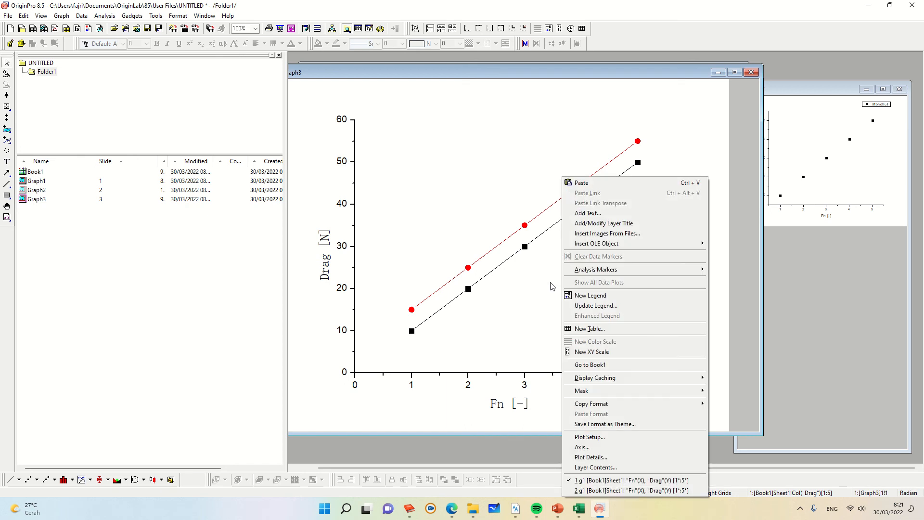
left_click(723, 156)
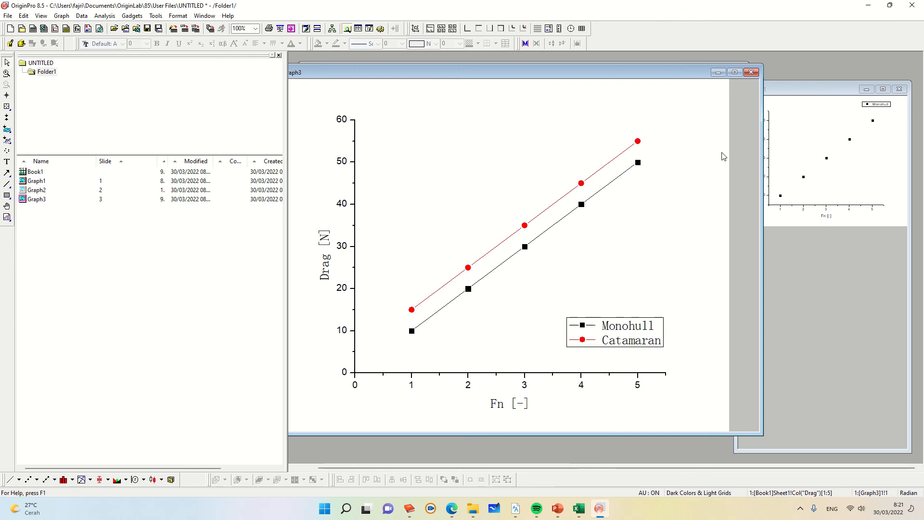
Step: Export the graph page as a Portable Network Graphics (*.png) image into the Desktop folder, creating the folder when asked
right_click(722, 179)
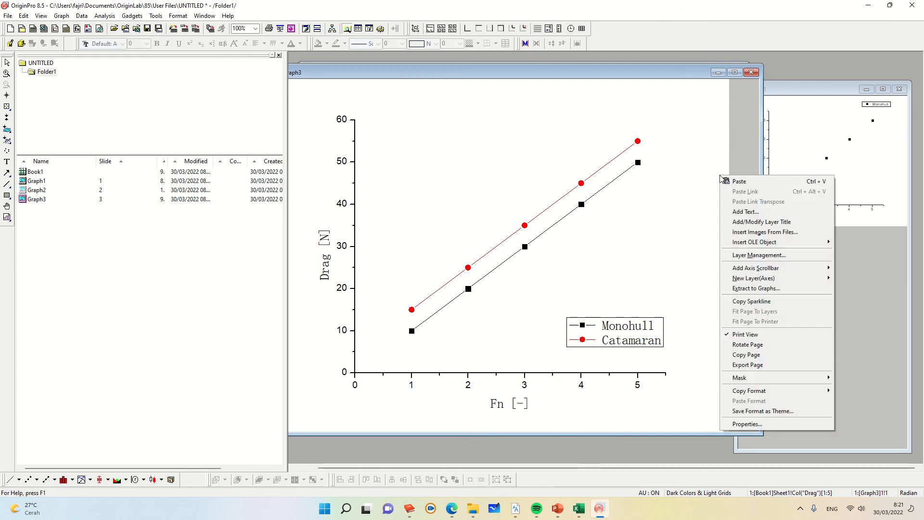
left_click(747, 366)
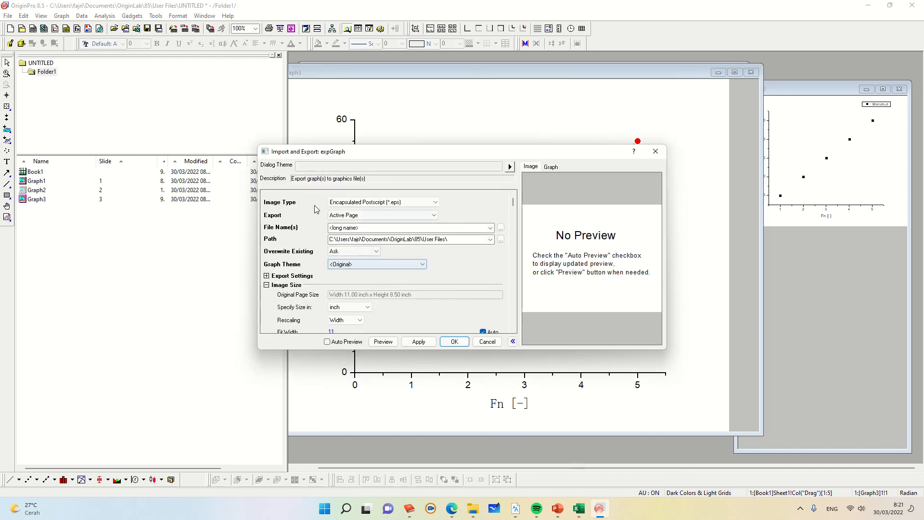
left_click(426, 204)
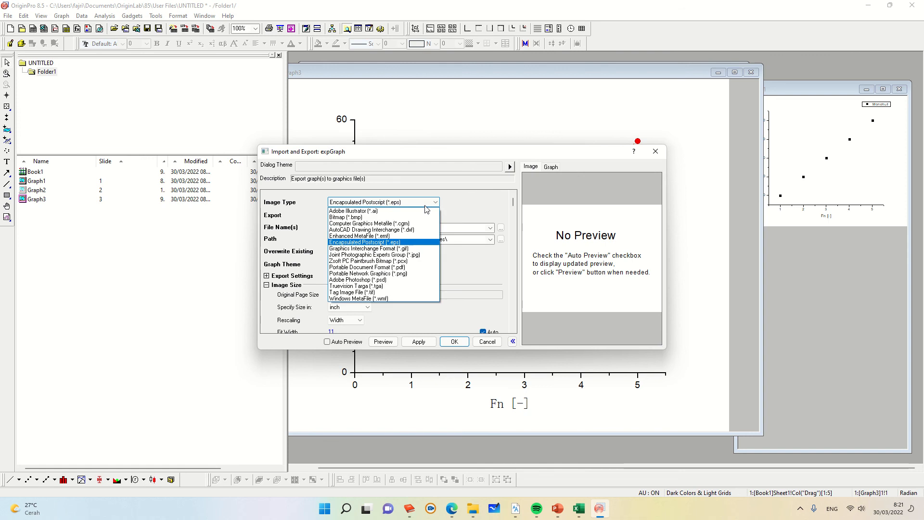
left_click(407, 273)
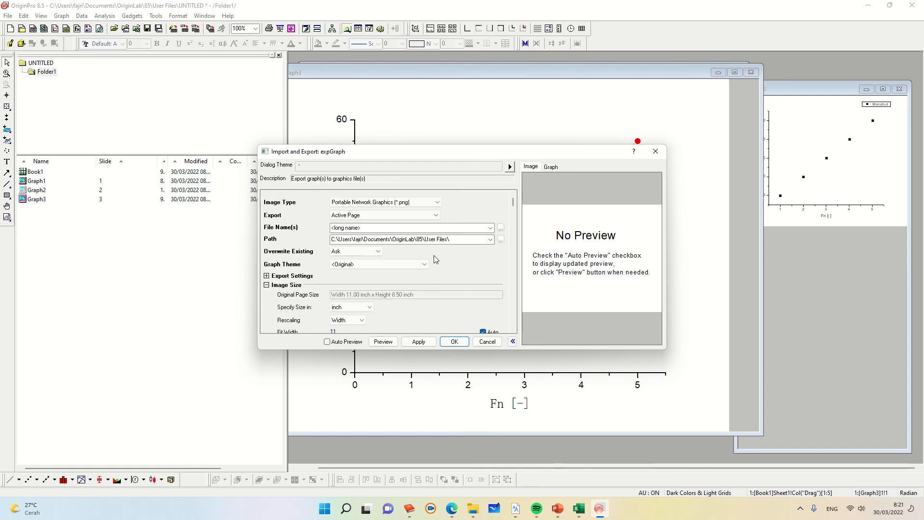
left_click(491, 239)
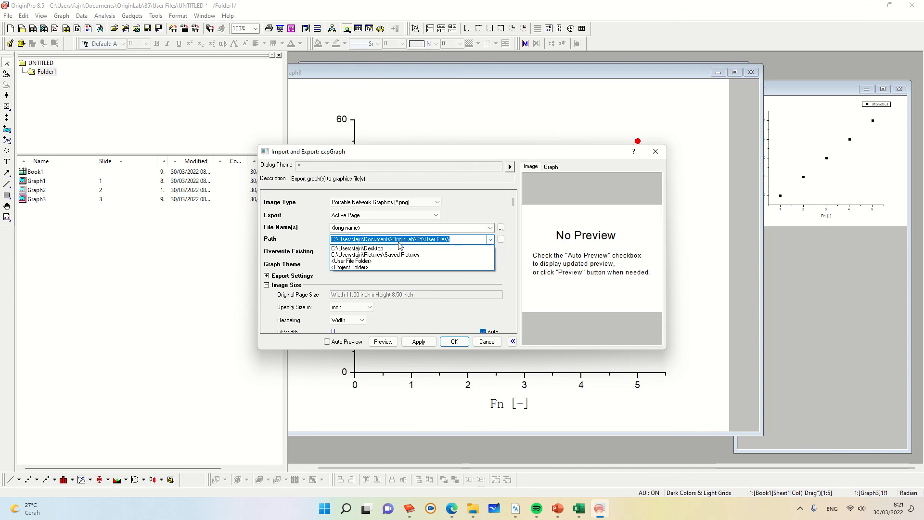
left_click(380, 249)
left_click(454, 341)
left_click(460, 310)
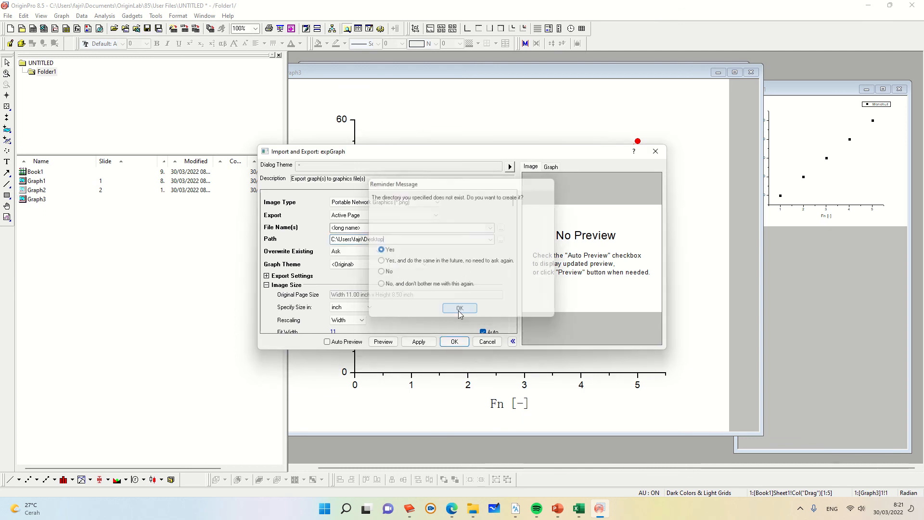
left_click(419, 342)
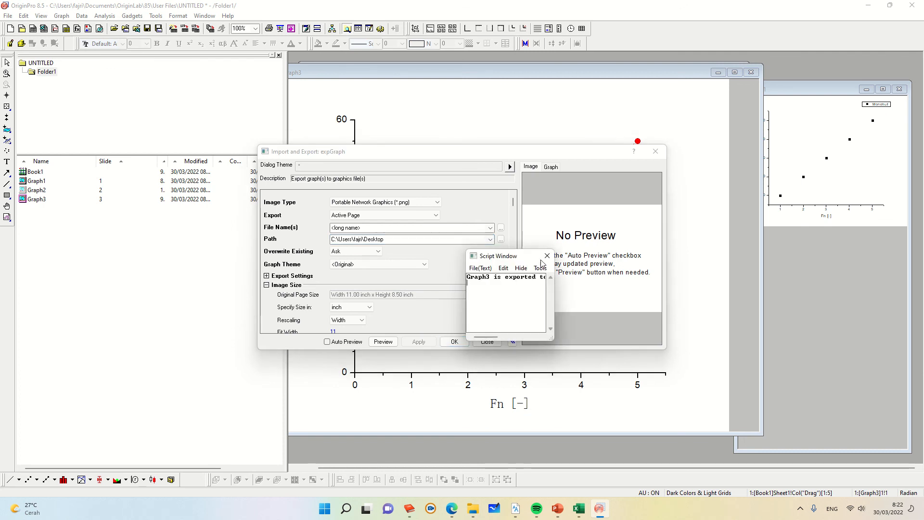
left_click(546, 256)
left_click(448, 342)
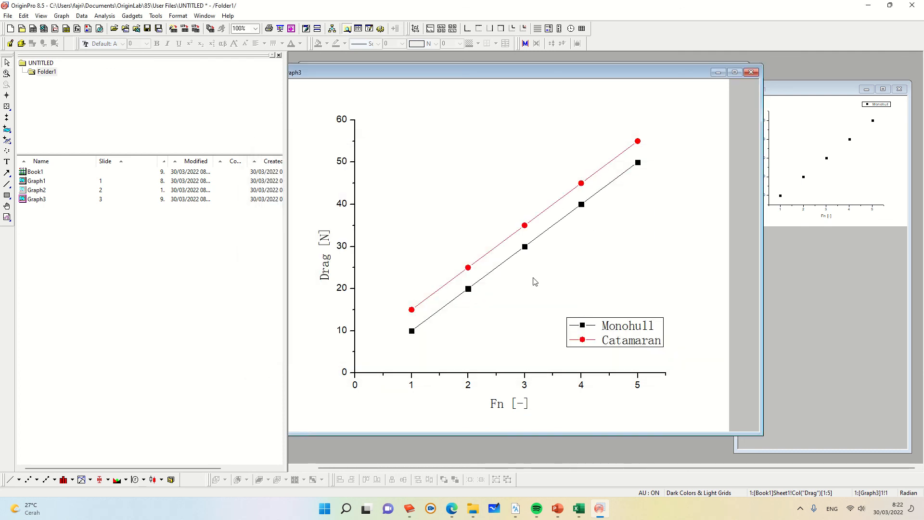
Step: Check the desktop for the exported image and return to the Origin graph window
left_click(869, 5)
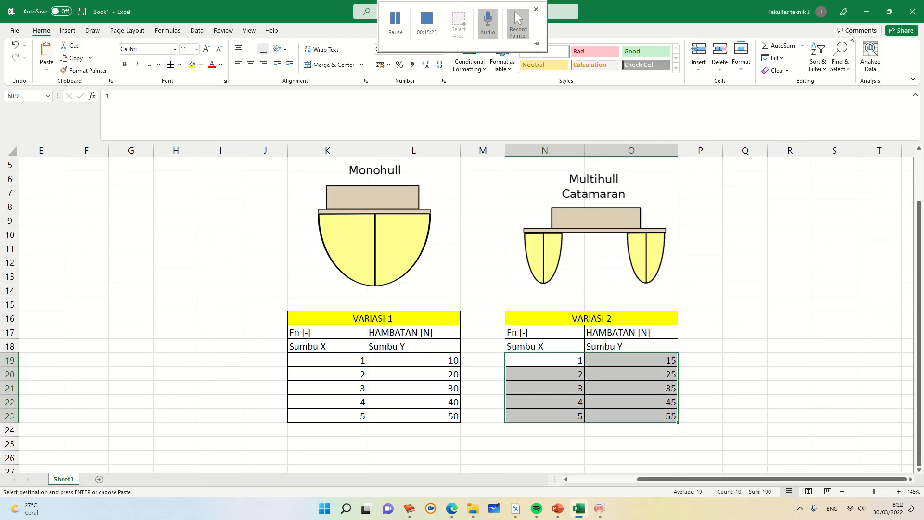
left_click(866, 11)
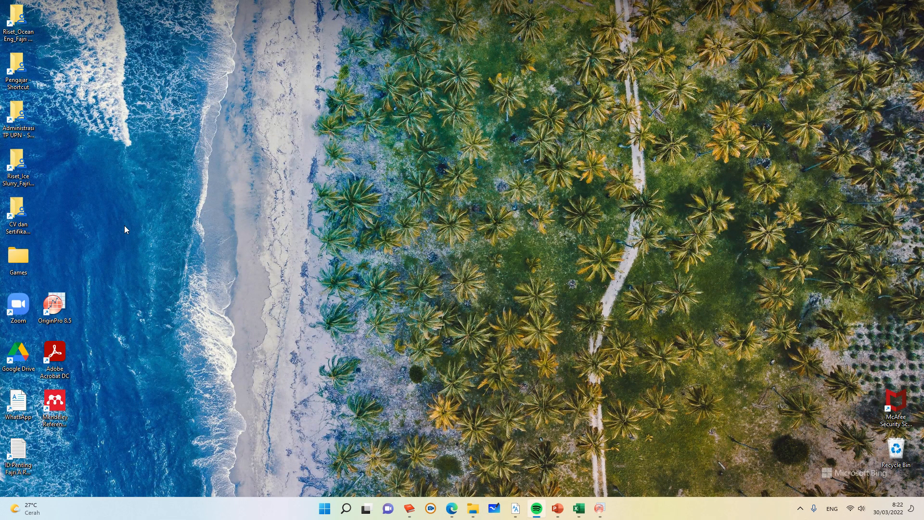
left_click(366, 508)
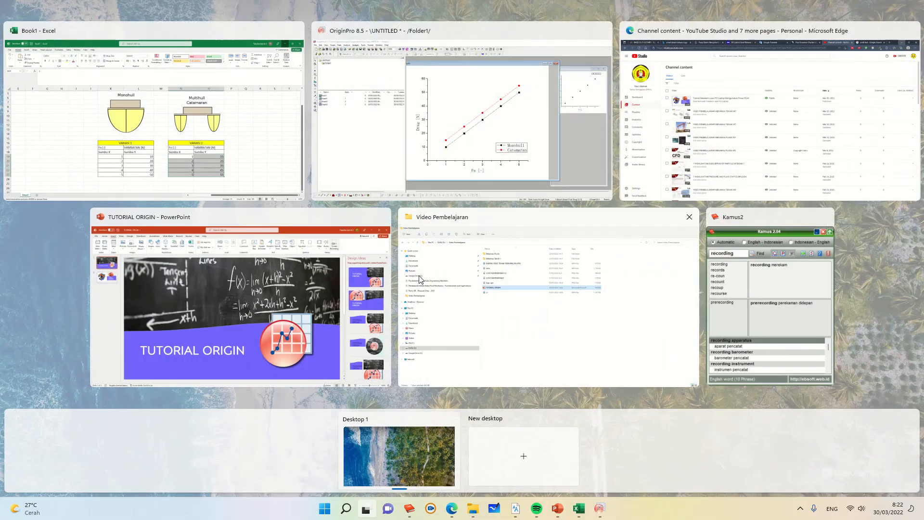
left_click(418, 179)
right_click(687, 243)
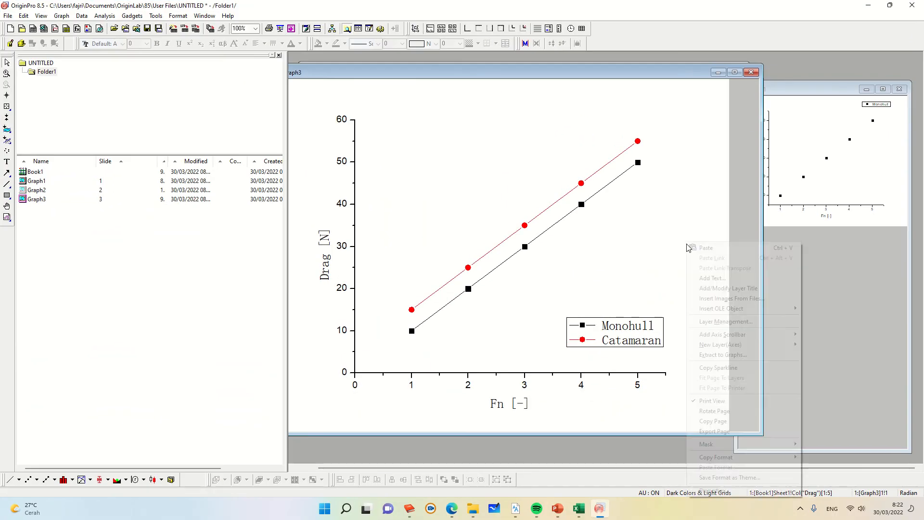
left_click(724, 389)
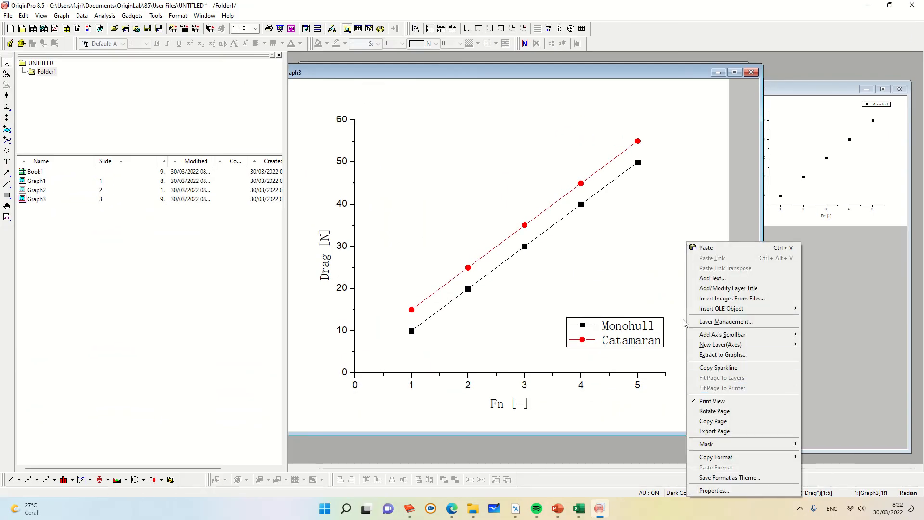
right_click(710, 172)
left_click(868, 5)
left_click(868, 5)
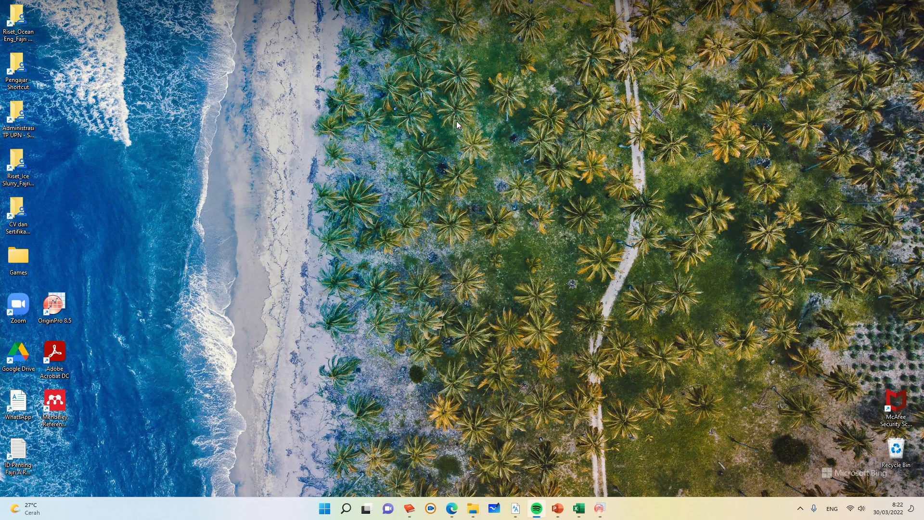
key("super+Tab")
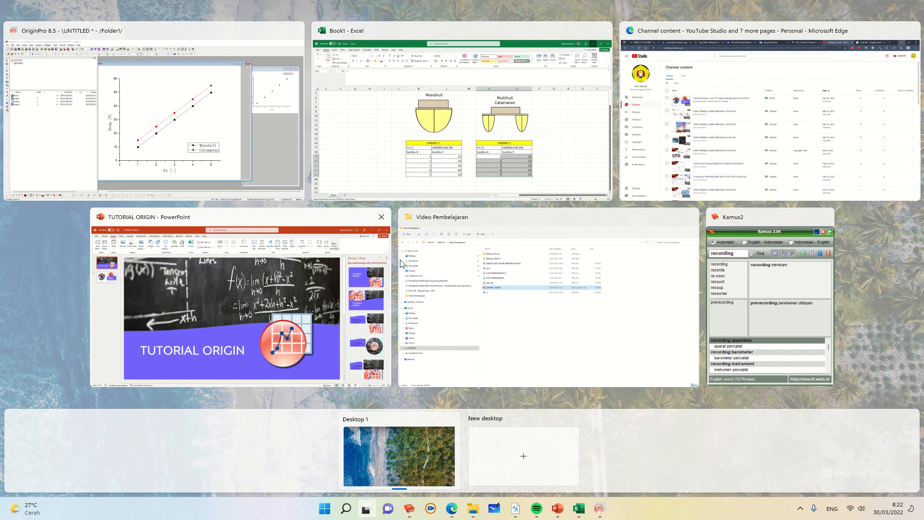
left_click(202, 172)
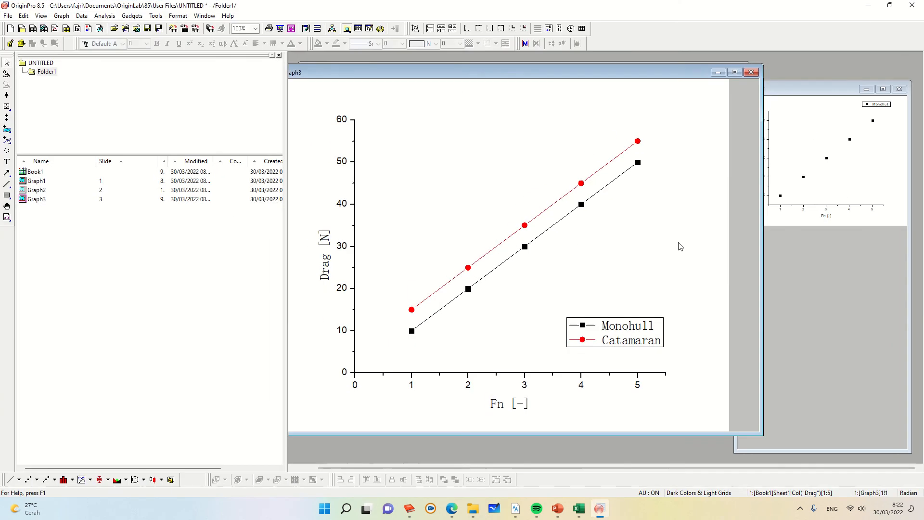
Step: Export the graph page again as PNG at 300 DPI, choosing to auto-rename instead of replacing the existing file
right_click(700, 230)
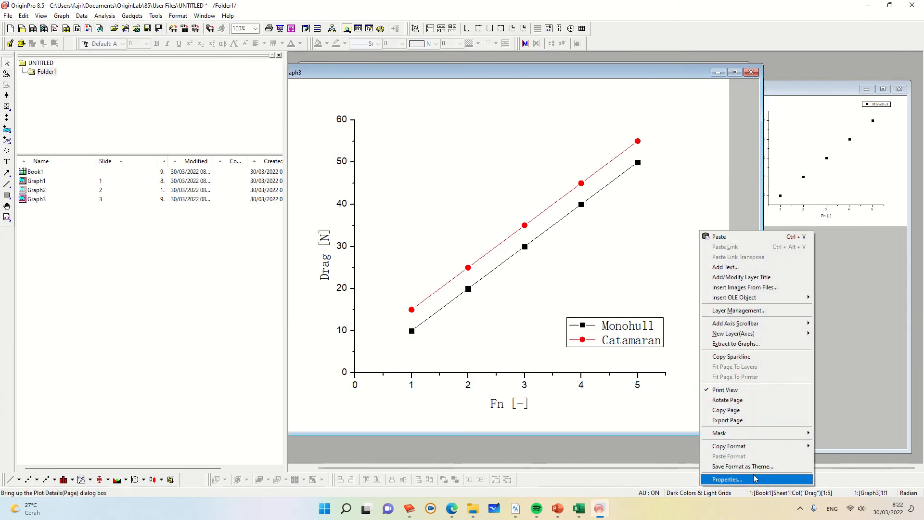
left_click(739, 421)
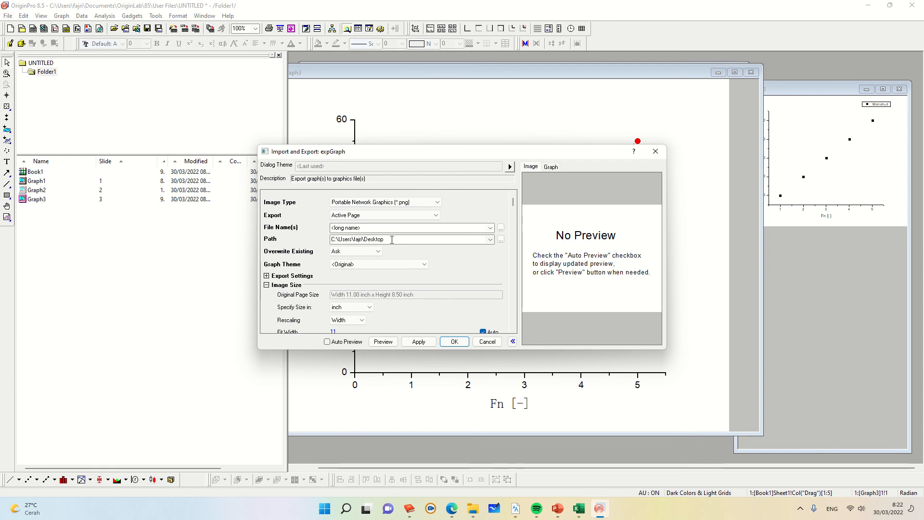
scroll(393, 251, "down", 5)
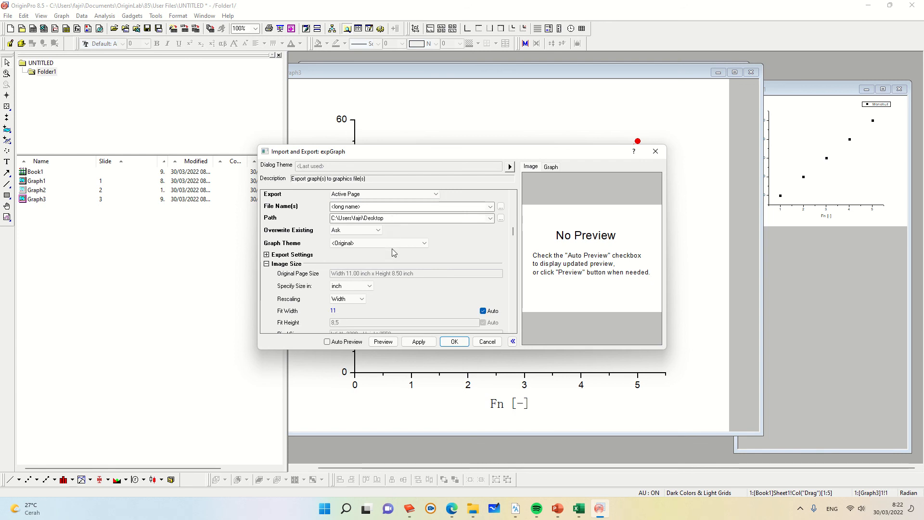
left_click(448, 346)
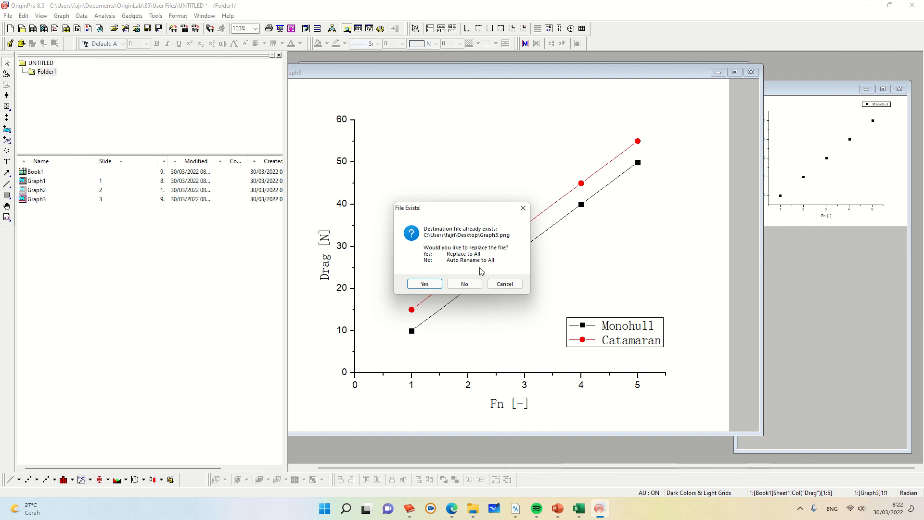
left_click(461, 287)
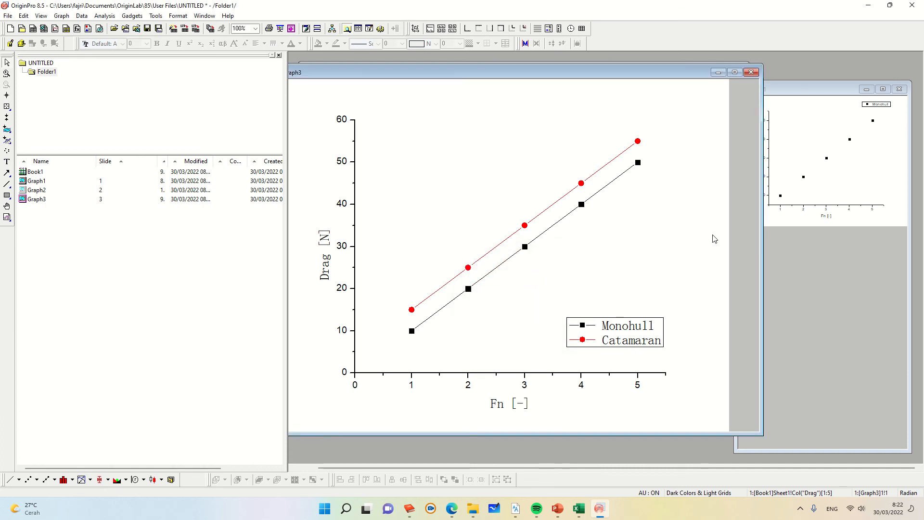
Step: Export the graph page as PNG into the OneDrive Desktop folder picked by browsing for the path
right_click(714, 236)
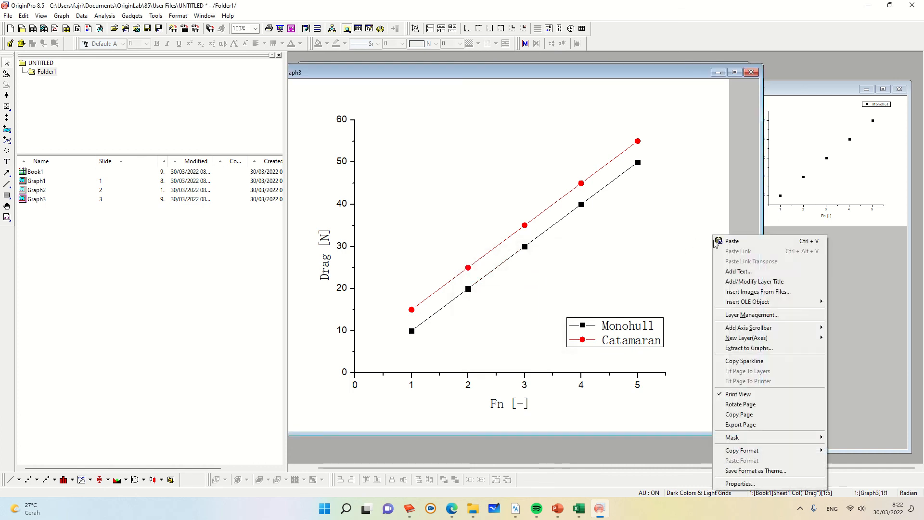
left_click(749, 424)
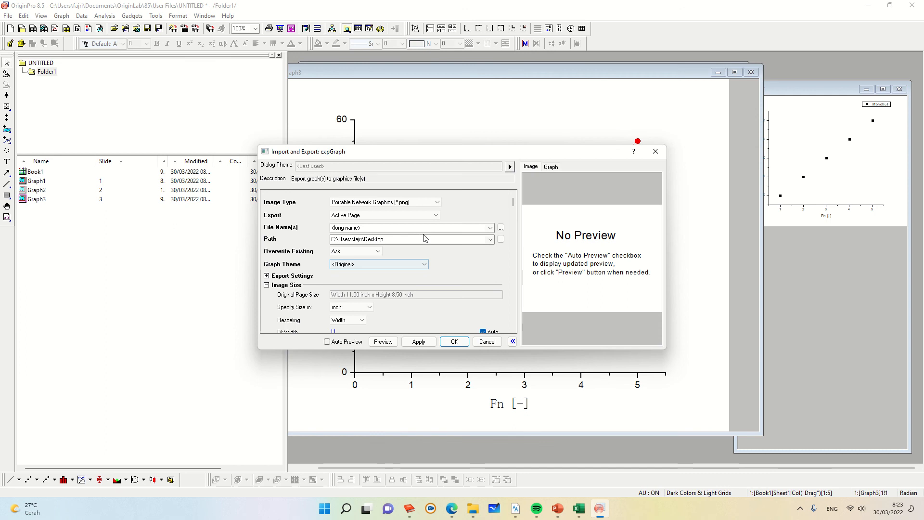
left_click(501, 239)
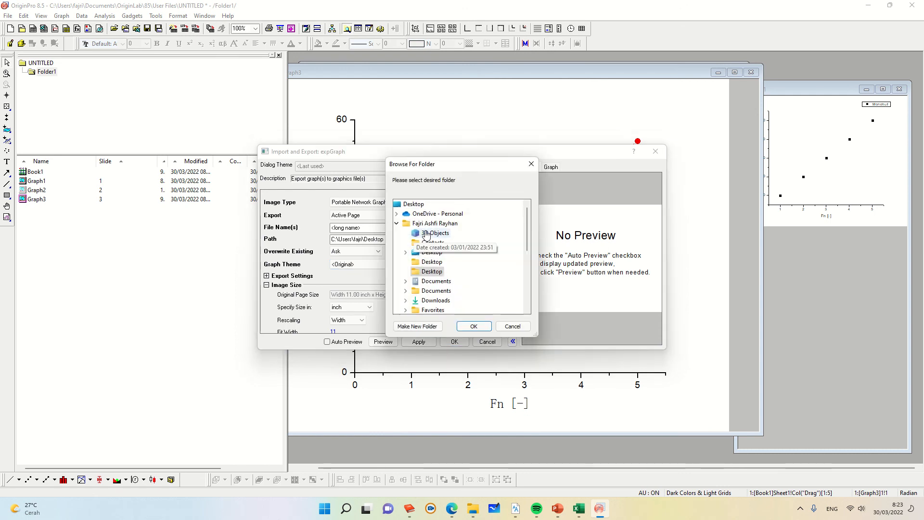
left_click(430, 252)
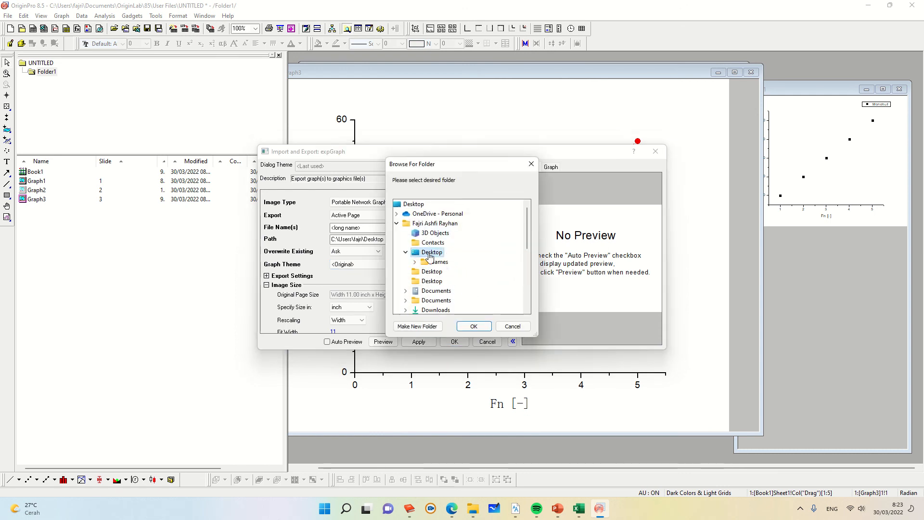
left_click(474, 328)
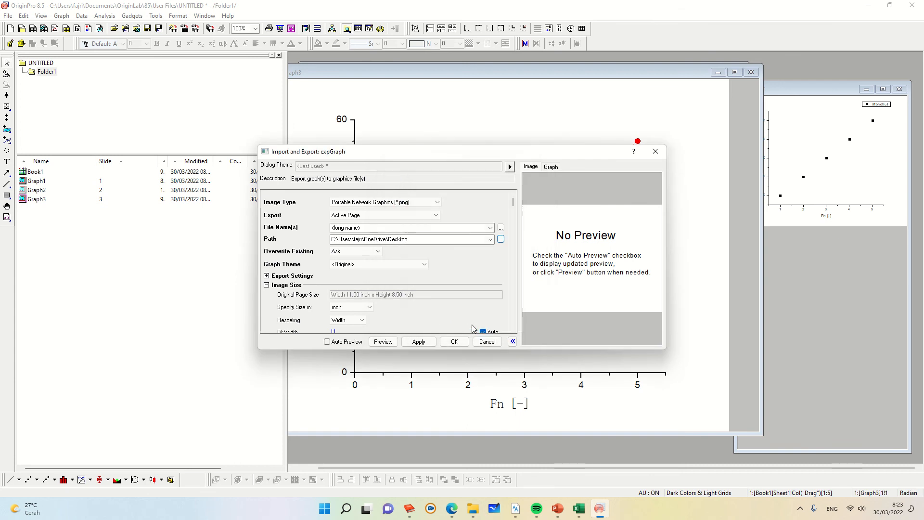
left_click(454, 342)
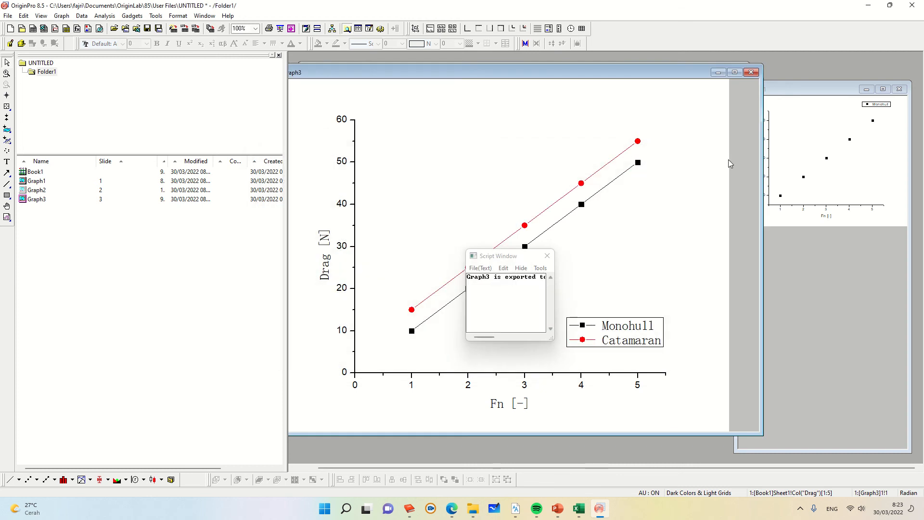
Step: Open the exported Graph3 image from the desktop to view it
left_click(868, 5)
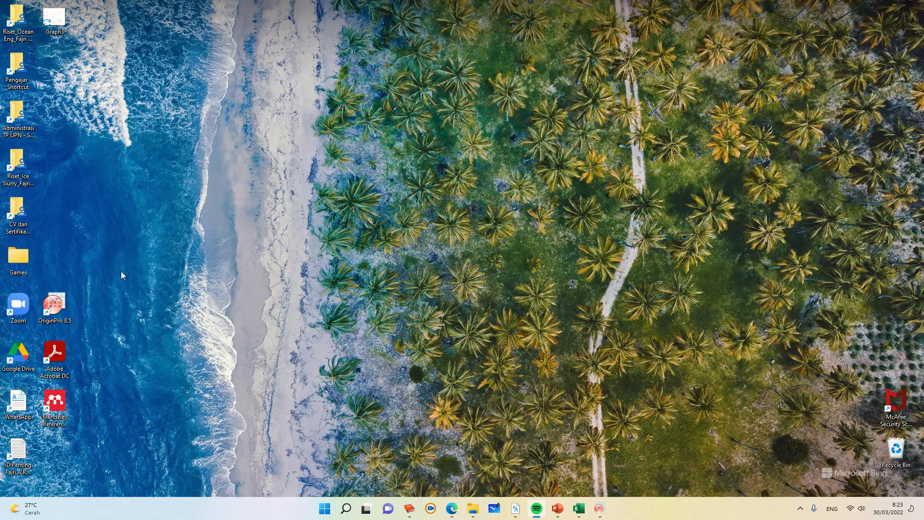
double_click(57, 23)
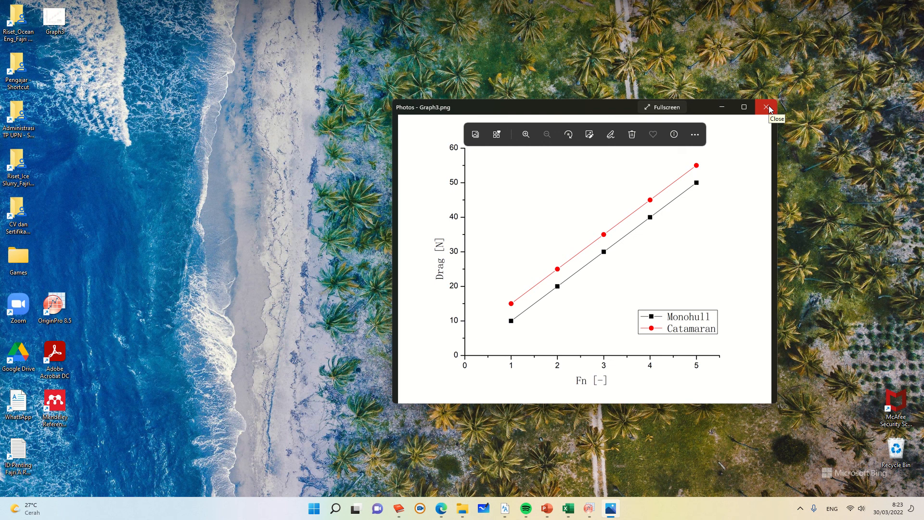
Step: Switch to PowerPoint and paste the clipboard contents onto the TUTORIAL ORIGIN title slide
left_click(547, 511)
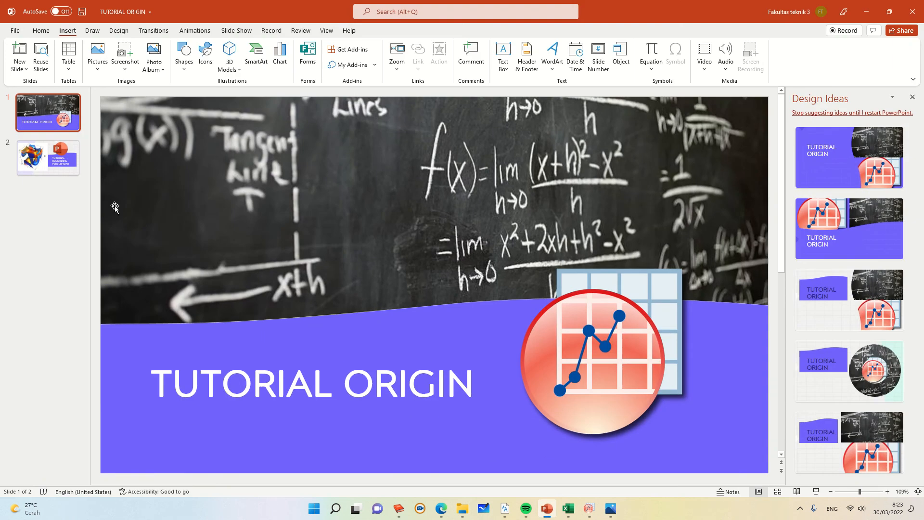
left_click(41, 31)
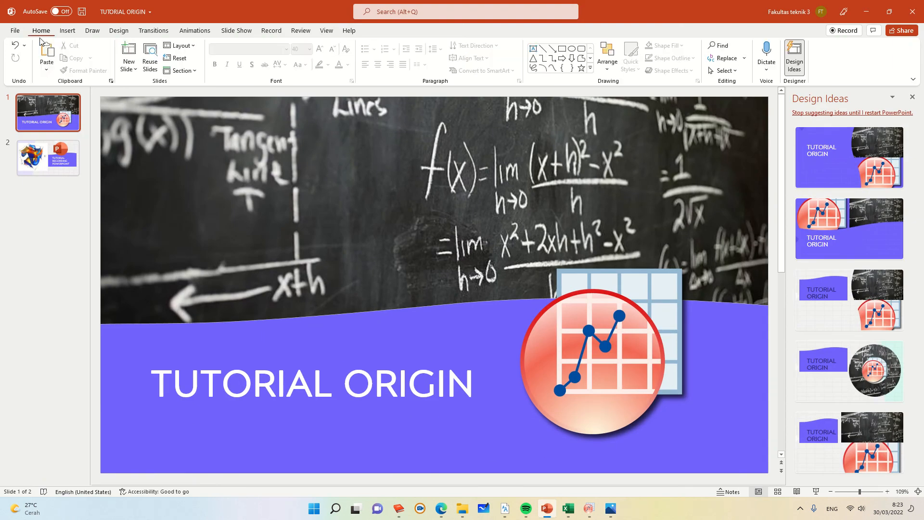
left_click(42, 51)
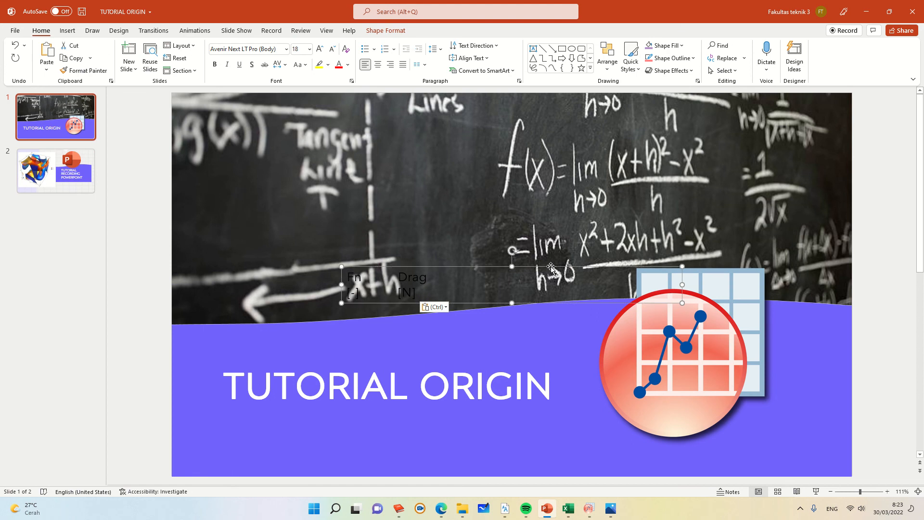
Step: Delete the pasted text box from the TUTORIAL ORIGIN title slide
key("Delete")
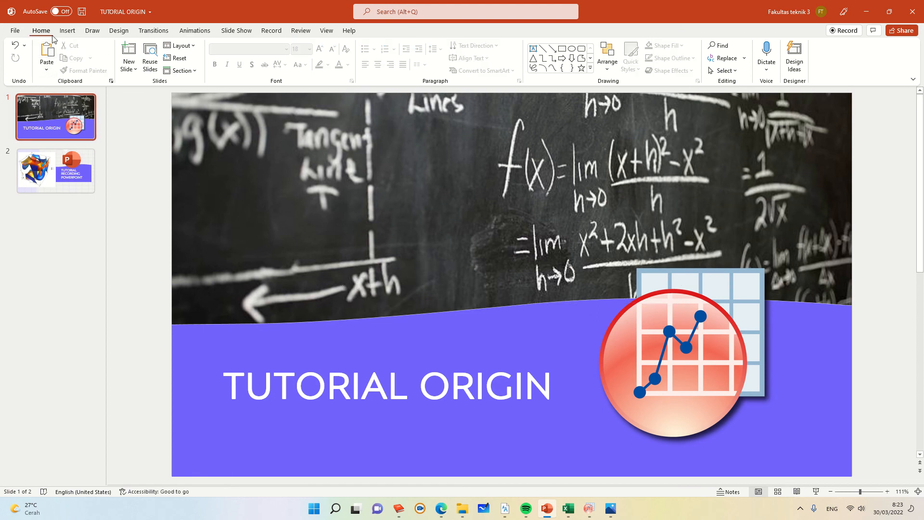
Step: Add a new second slide and delete all of its placeholders
left_click(128, 50)
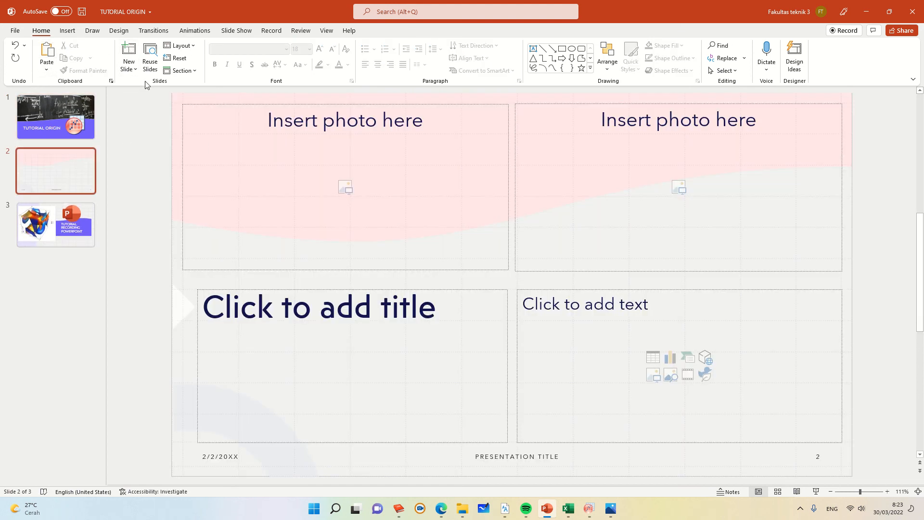
left_click_drag(156, 98, 872, 515)
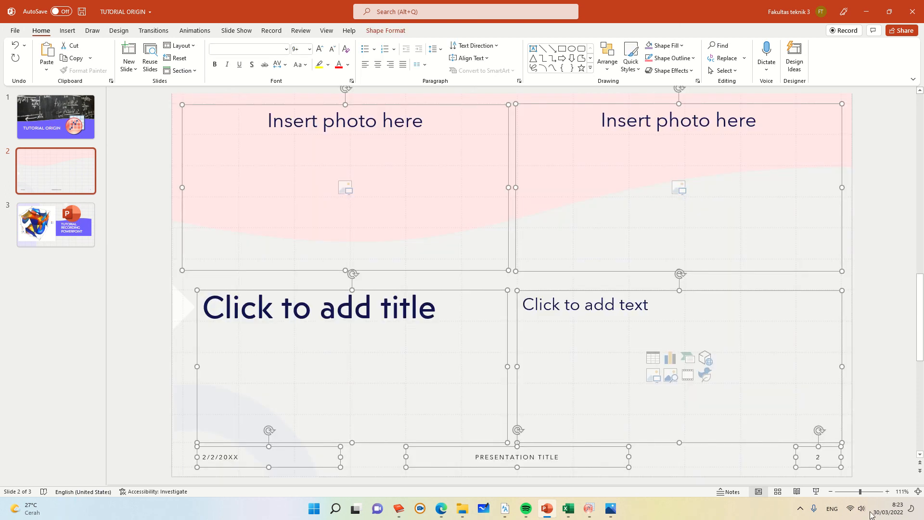
key("Delete")
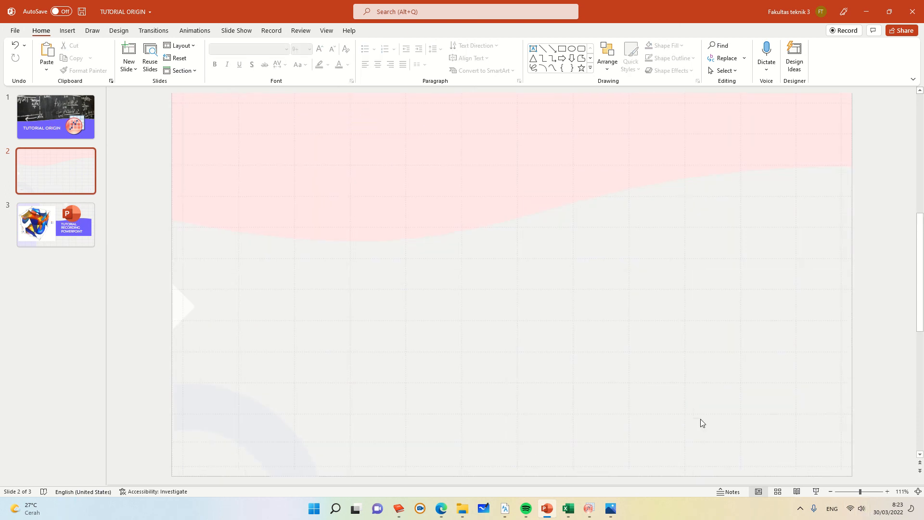
Step: Switch to OriginPro and close the Script Window covering Graph3
key("super+Tab")
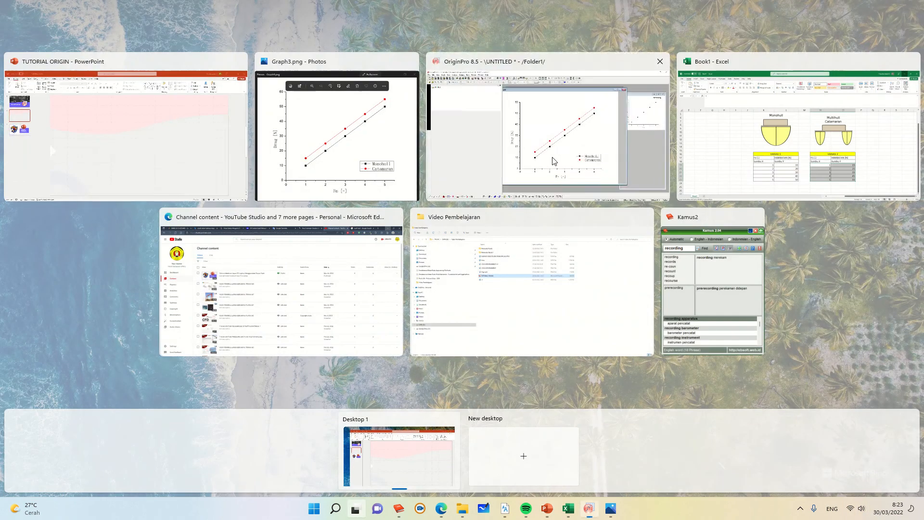
left_click(554, 159)
right_click(628, 220)
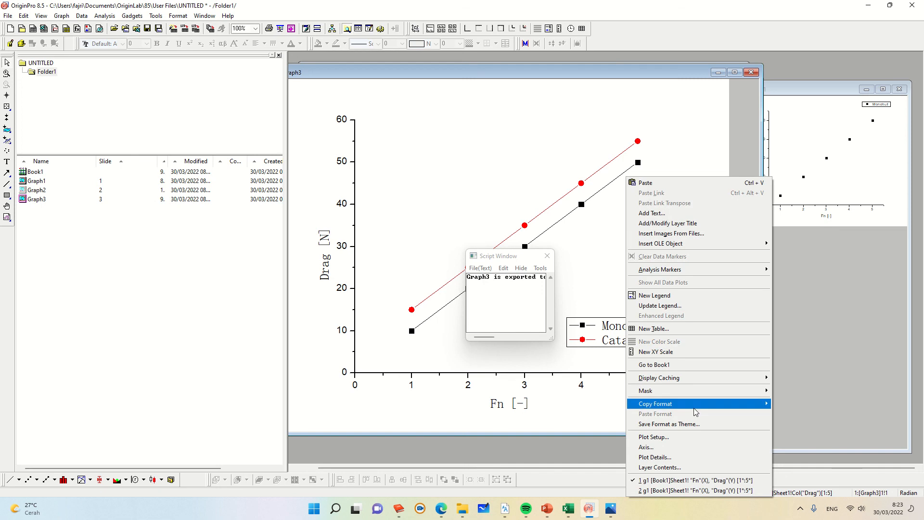
mouse_move(684, 405)
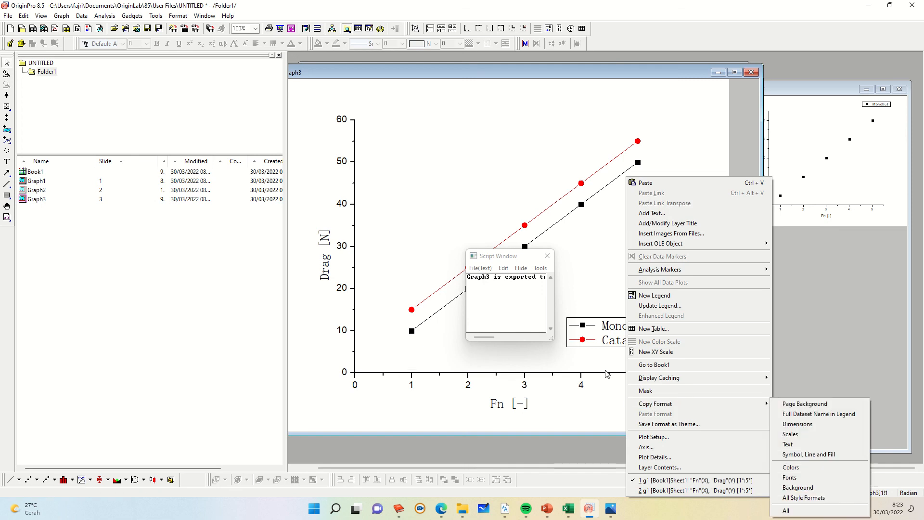
left_click(548, 256)
Step: Copy all style formats of the Graph3 page
right_click(596, 262)
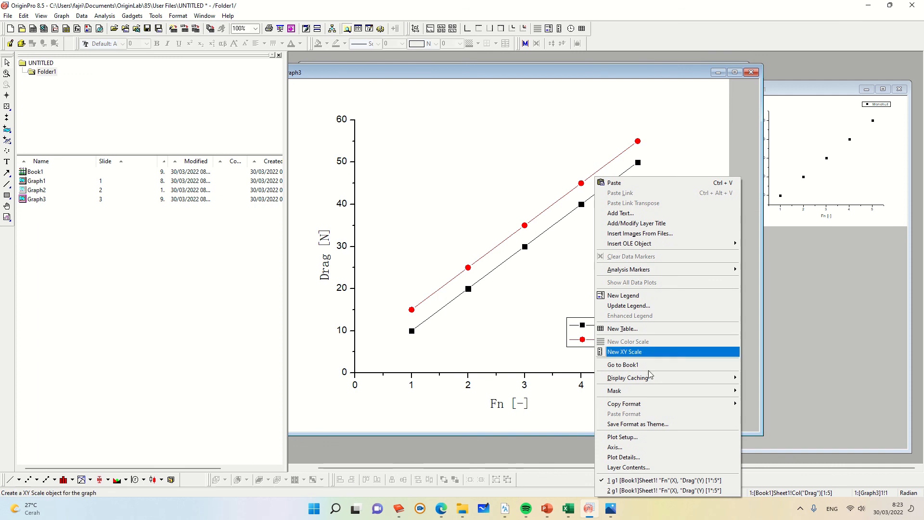
left_click(692, 162)
right_click(691, 162)
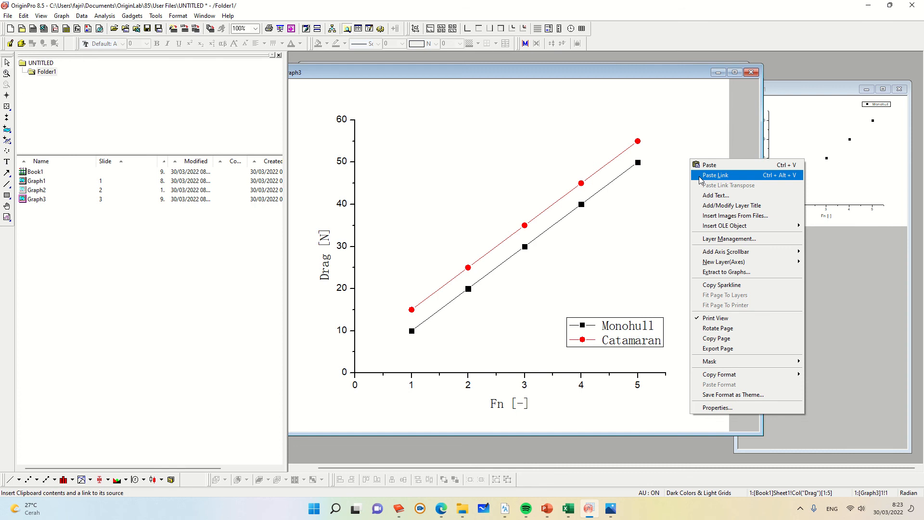
mouse_move(748, 378)
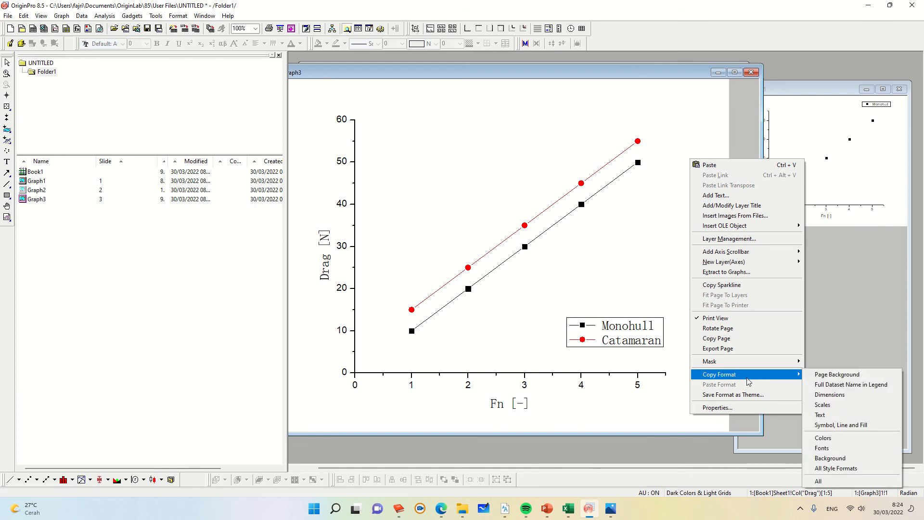
left_click(643, 414)
right_click(646, 416)
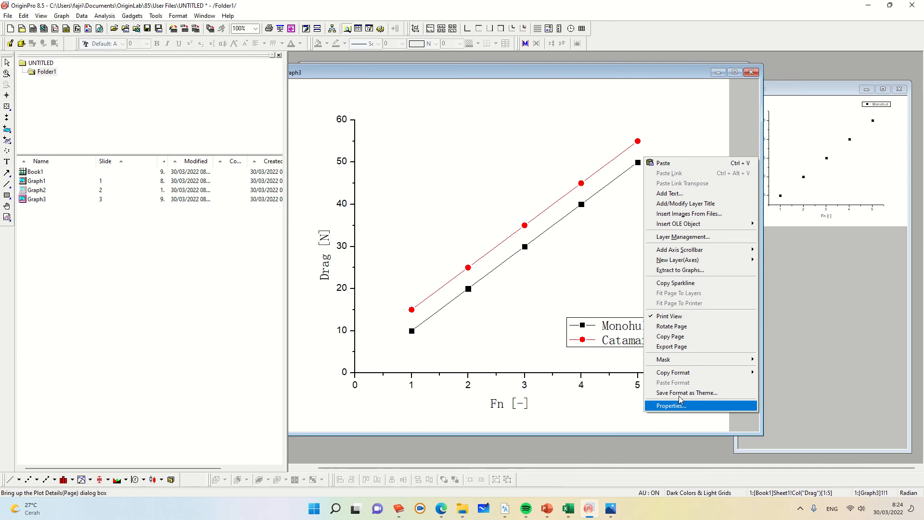
mouse_move(693, 377)
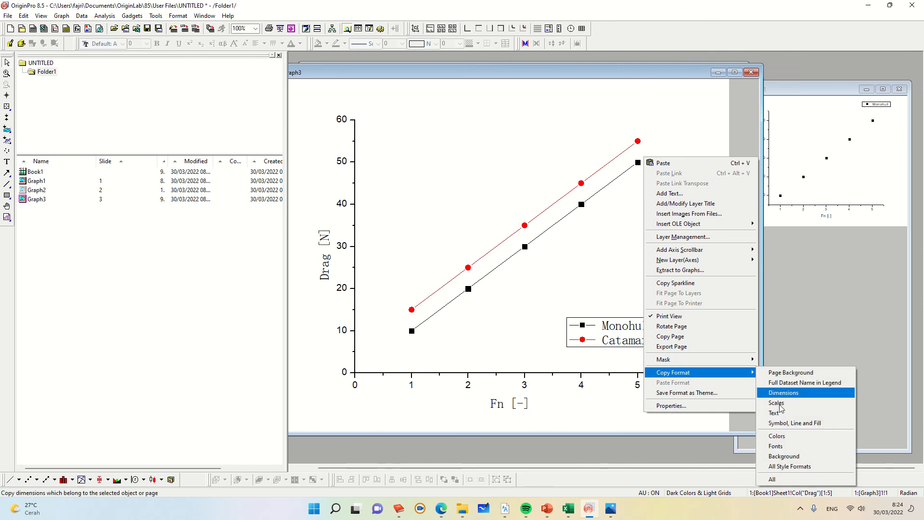
left_click(773, 480)
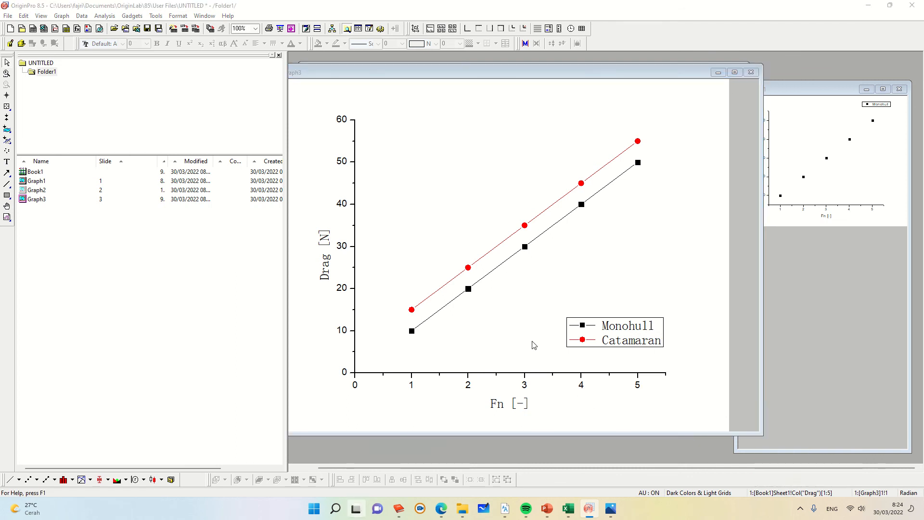
key("super+Tab")
left_click(385, 160)
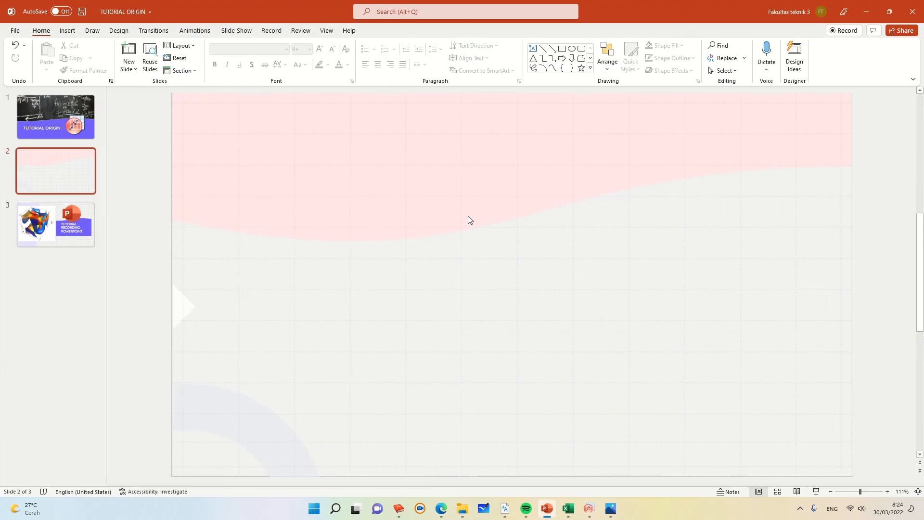
key("super+Tab")
left_click(457, 169)
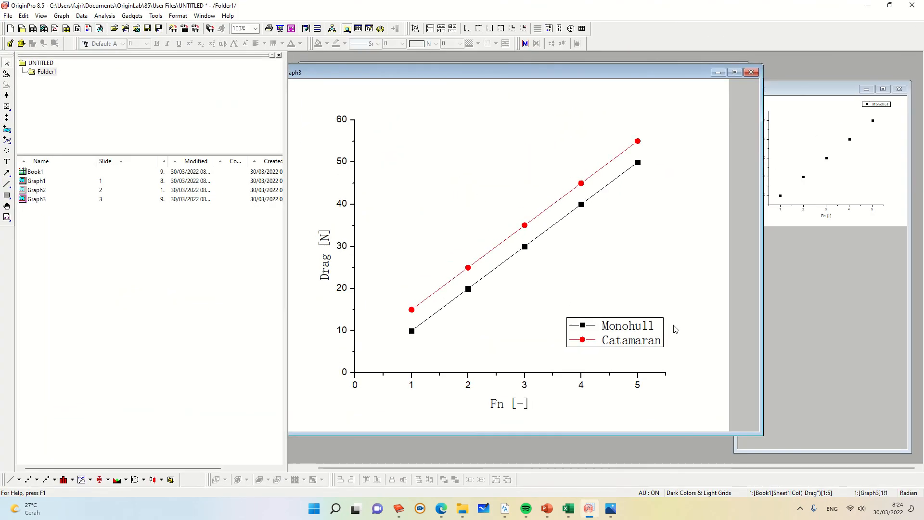
Step: Copy the Graph3 page and paste it onto the blank second slide in PowerPoint
right_click(688, 295)
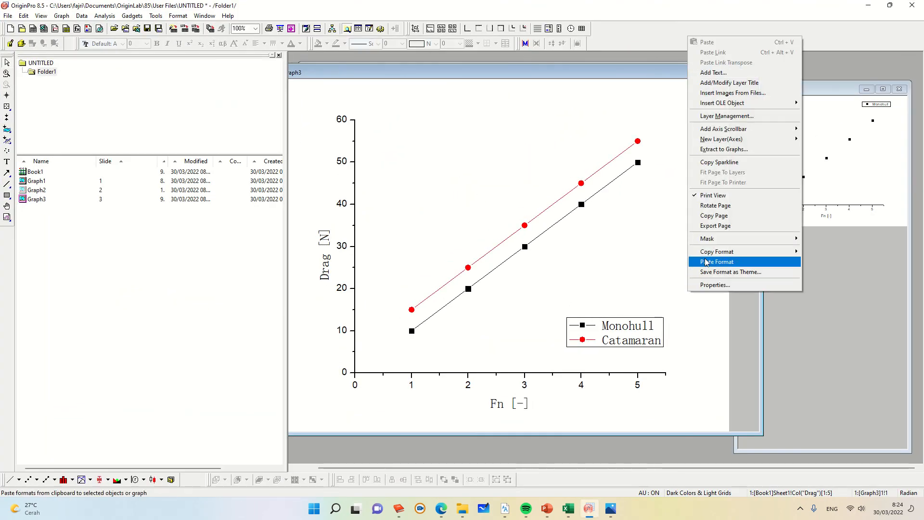
left_click(715, 216)
key("super+Tab")
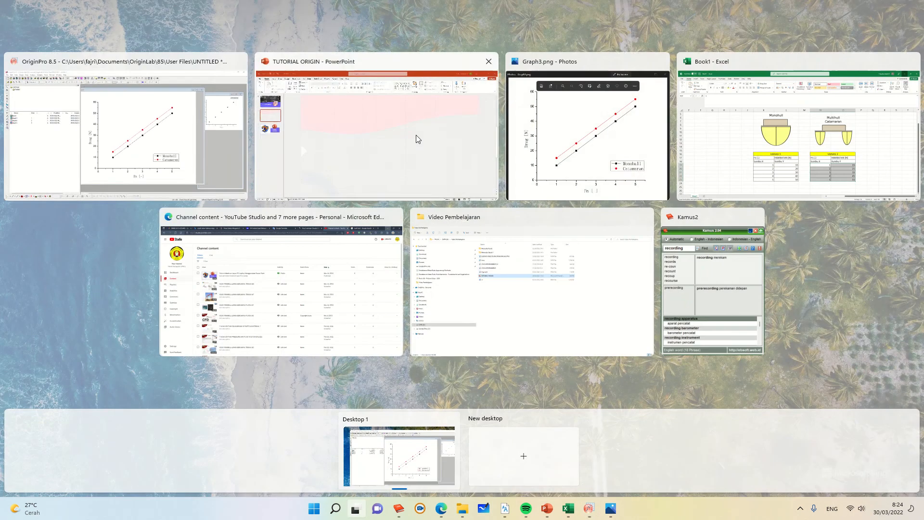
left_click(416, 136)
right_click(431, 211)
left_click(397, 221)
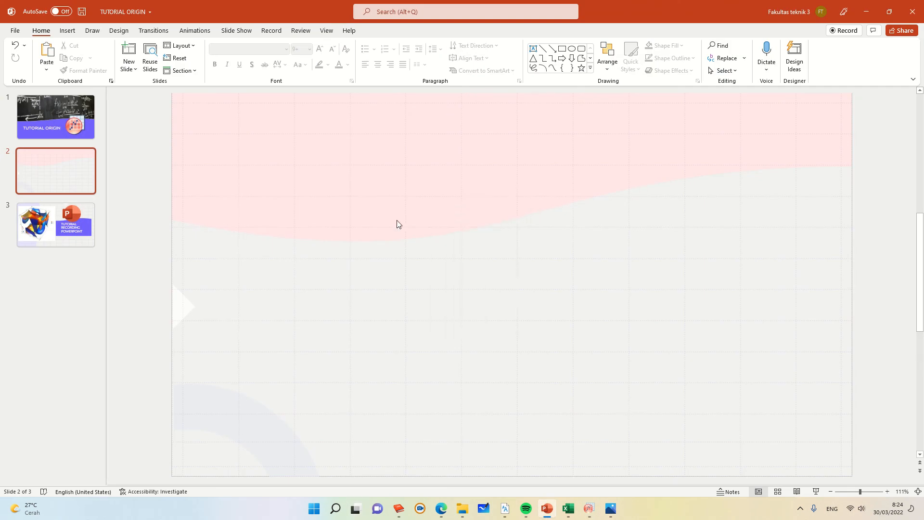
key("ctrl+v")
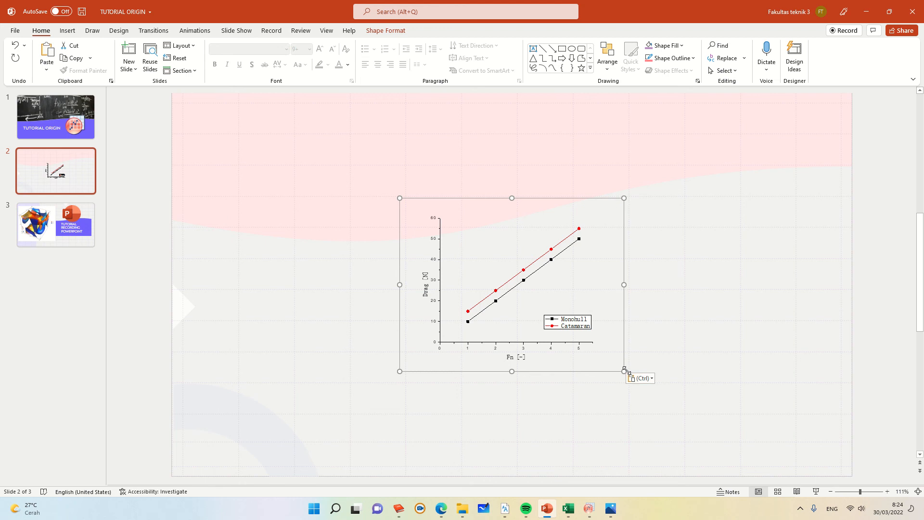
Step: Enlarge the pasted graph to fill most of the slide and trim its right edge
left_click_drag(625, 371, 756, 473)
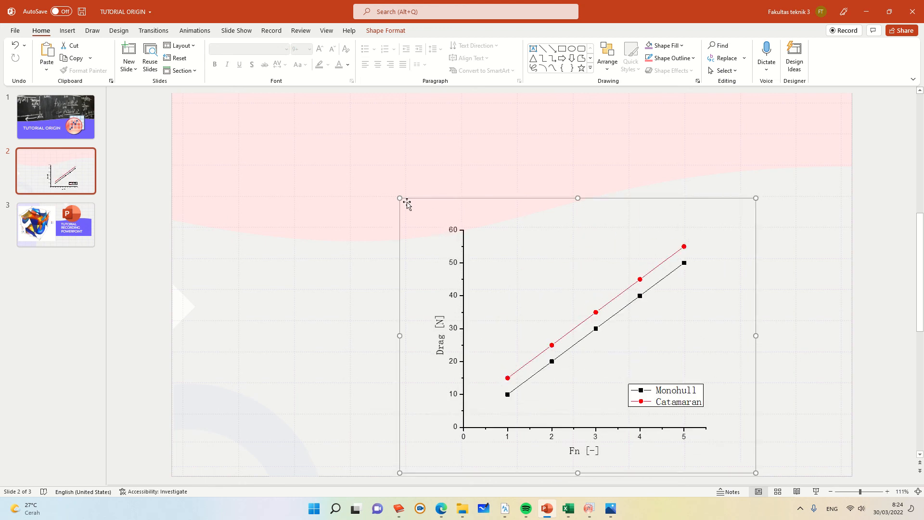
left_click_drag(400, 199, 296, 139)
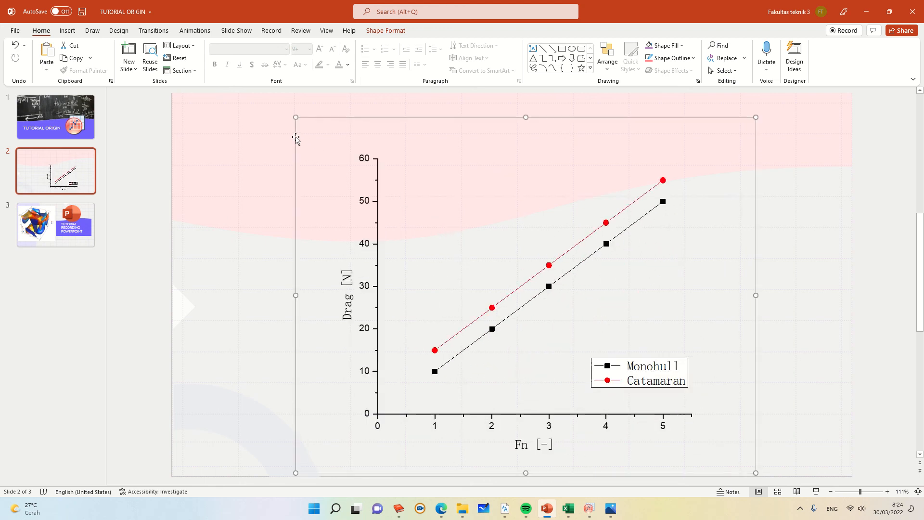
left_click_drag(754, 343, 730, 322)
left_click(773, 359)
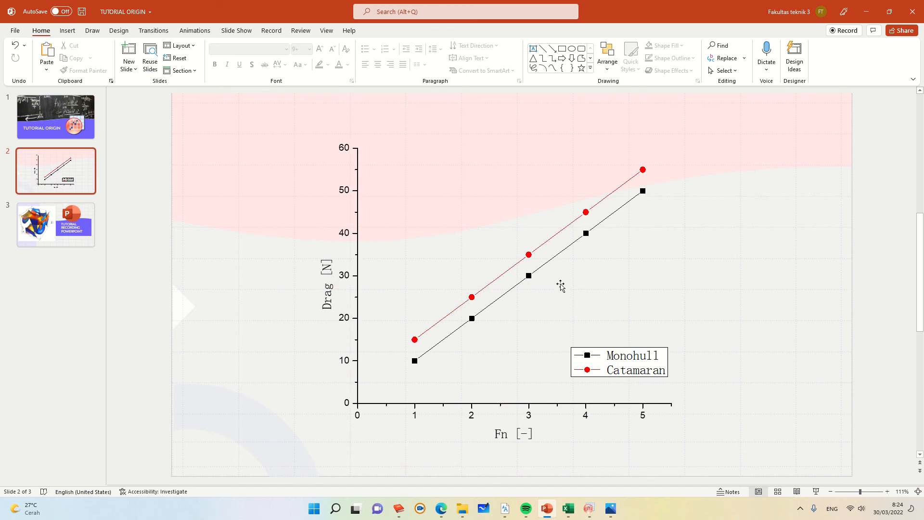
Step: Open the embedded graph for editing in OriginPro
left_click(586, 289)
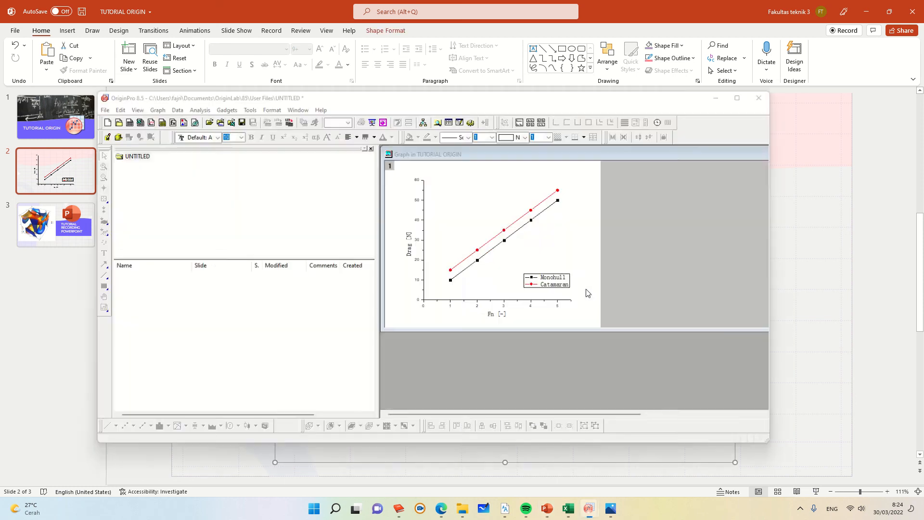